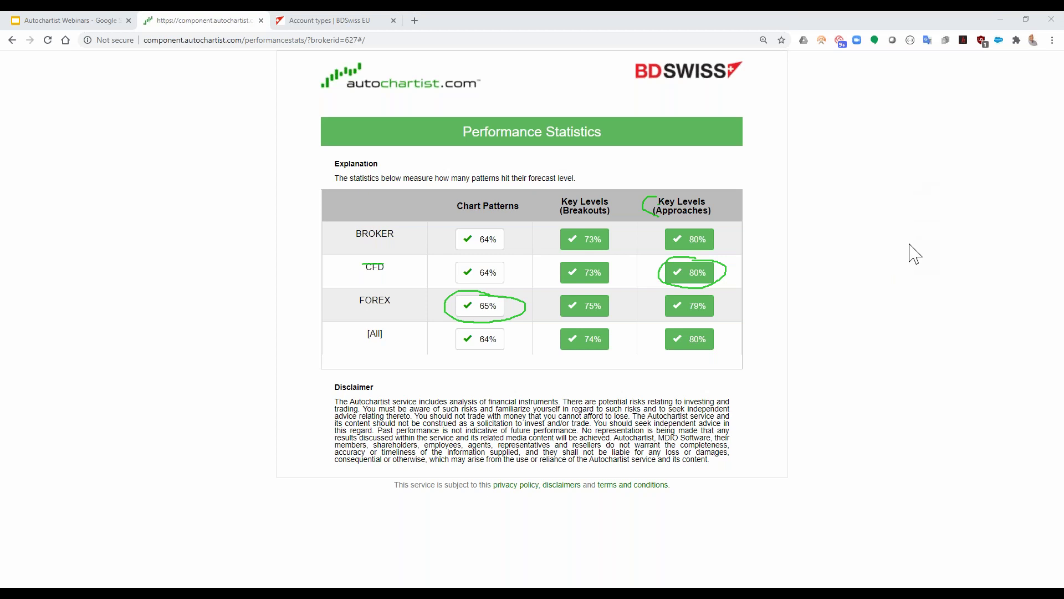
Clear the annotations, switch to MetaTrader and display the GBPCHF (H4) Support pattern with a compressed price scale
{"action": "key", "text": "e"}
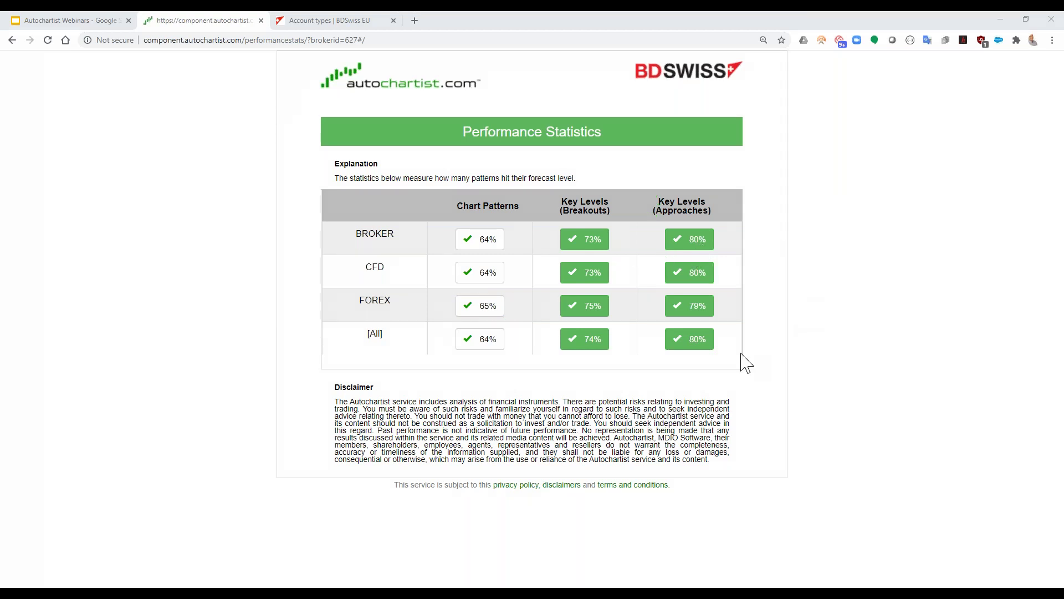
{"action": "left_click", "coordinate": [585, 587]}
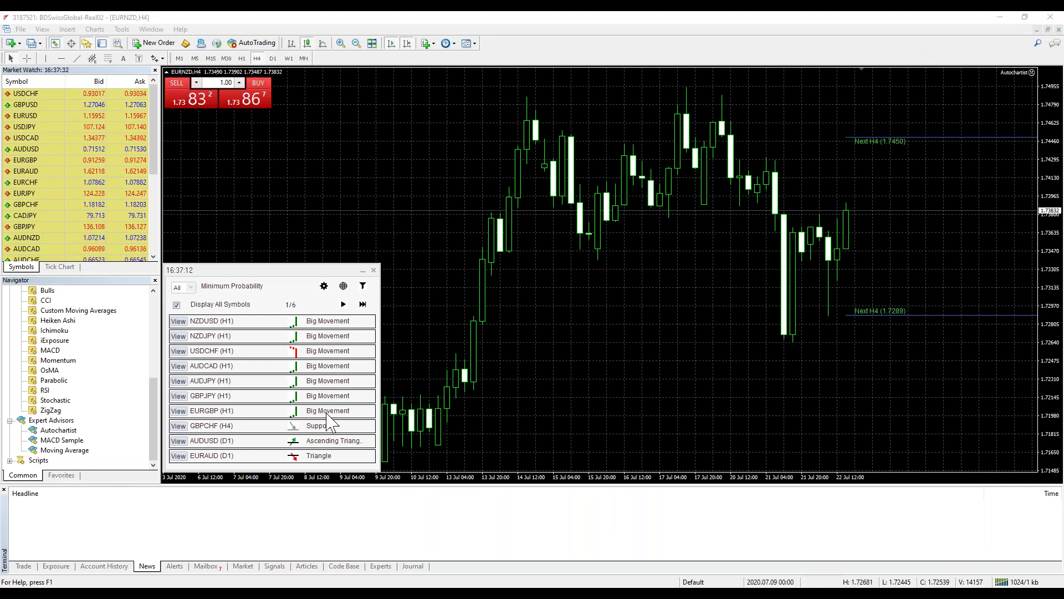
{"action": "left_click", "coordinate": [179, 425]}
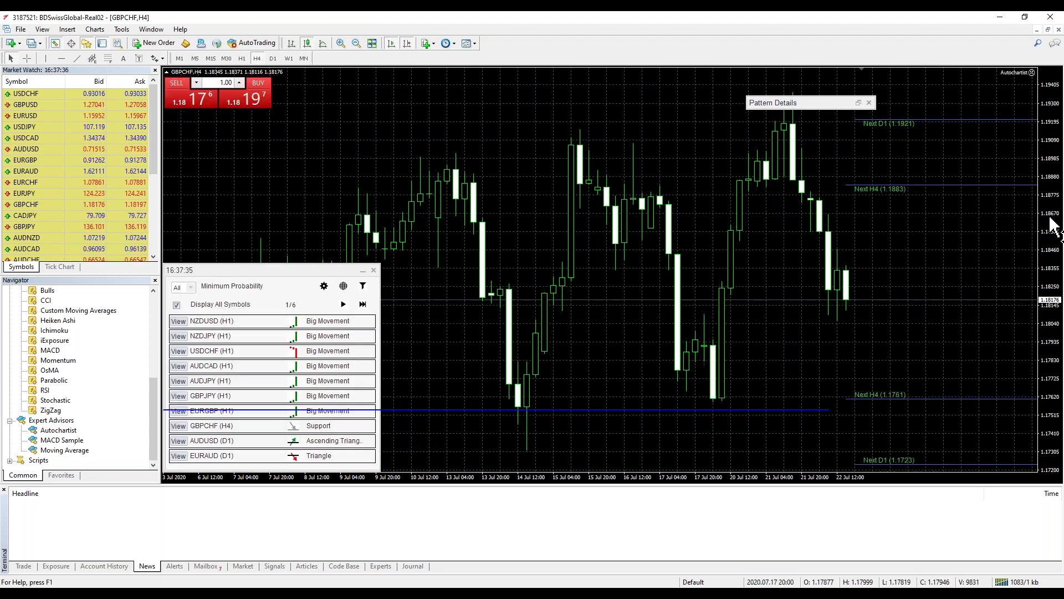
{"action": "left_click_drag", "start_coordinate": [1049, 458], "coordinate": [1045, 504]}
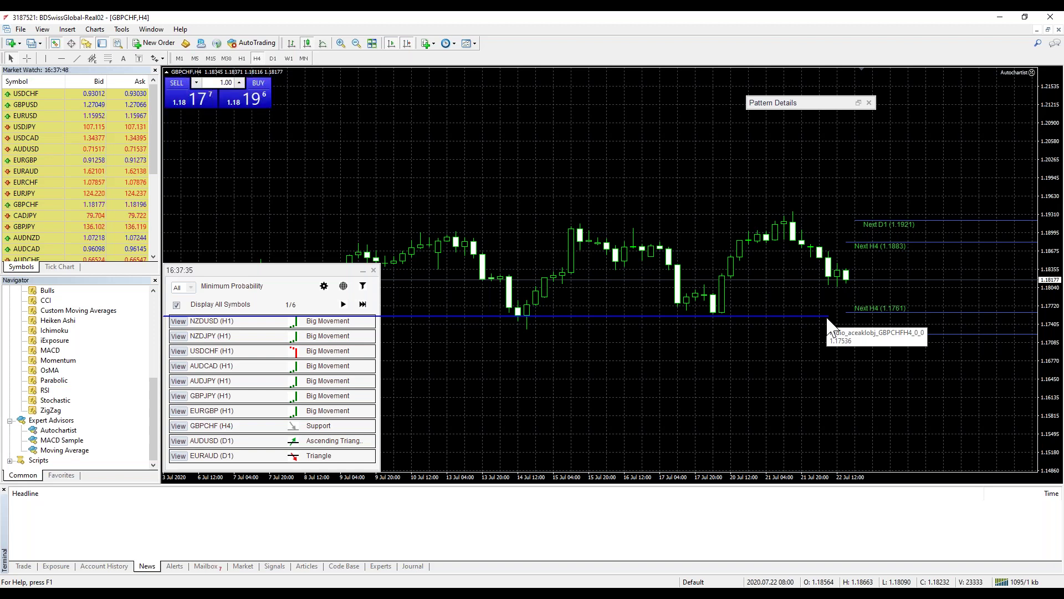
Display the AUDUSD (D1) Ascending Triangle pattern and place a horizontal line along the lower edge of its grey forecast zone
{"action": "left_click", "coordinate": [178, 440]}
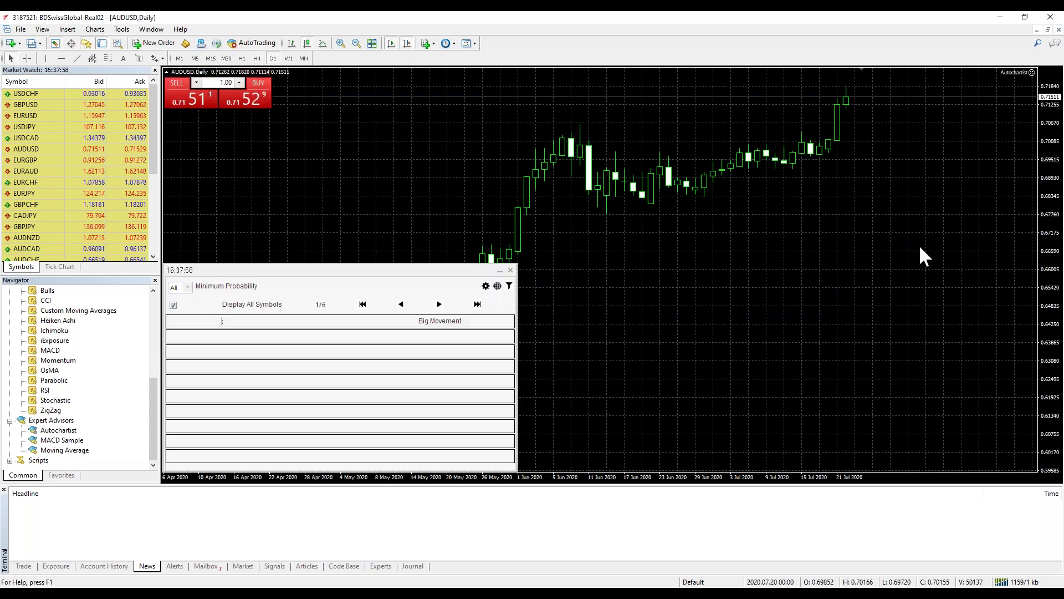
{"action": "left_click_drag", "start_coordinate": [1048, 377], "coordinate": [1047, 367]}
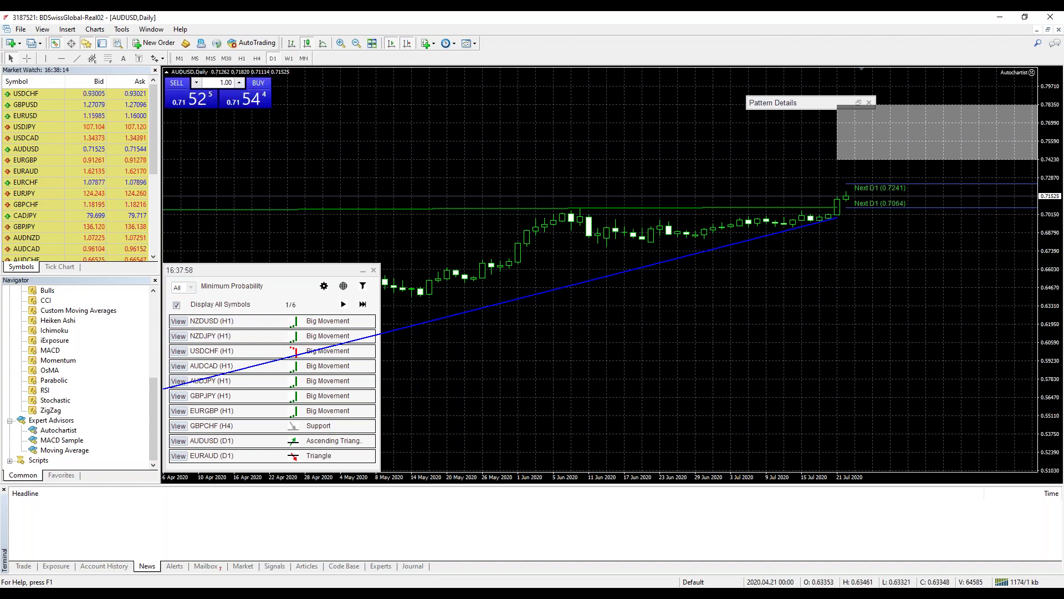
{"action": "left_click", "coordinate": [62, 58]}
{"action": "left_click", "coordinate": [898, 160]}
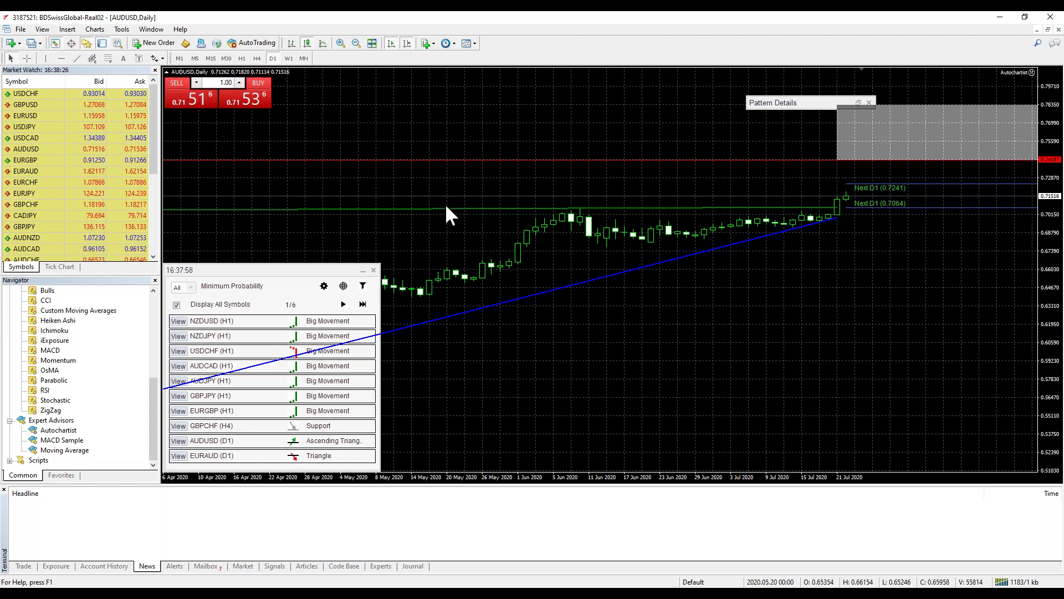
Display the USDCAD (H1) Support pattern from page 2 of the pattern list and place a horizontal line along the forecast zone's upper edge
{"action": "left_click", "coordinate": [343, 304]}
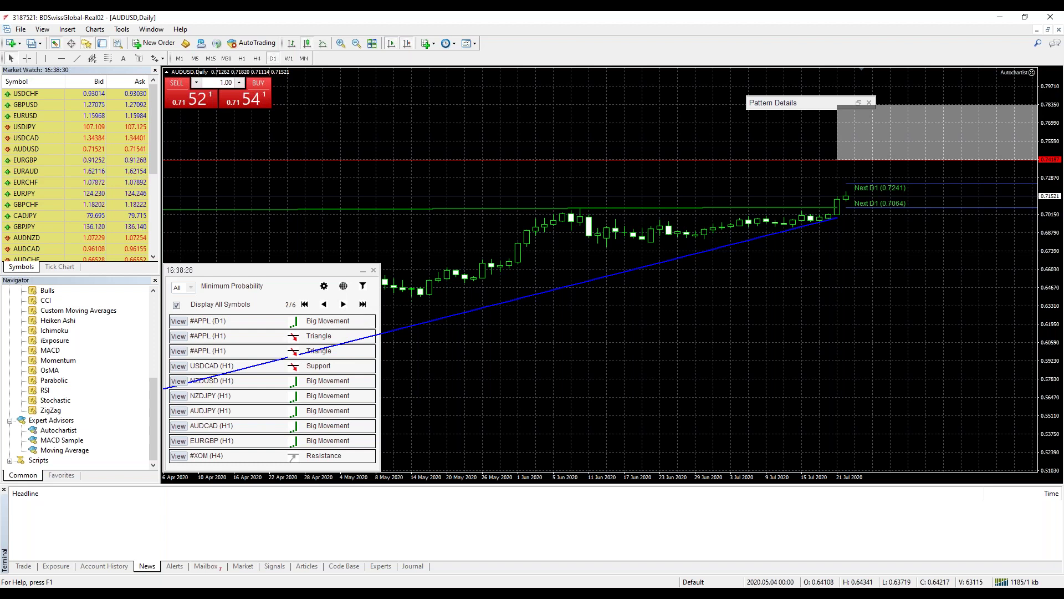
{"action": "left_click", "coordinate": [178, 366]}
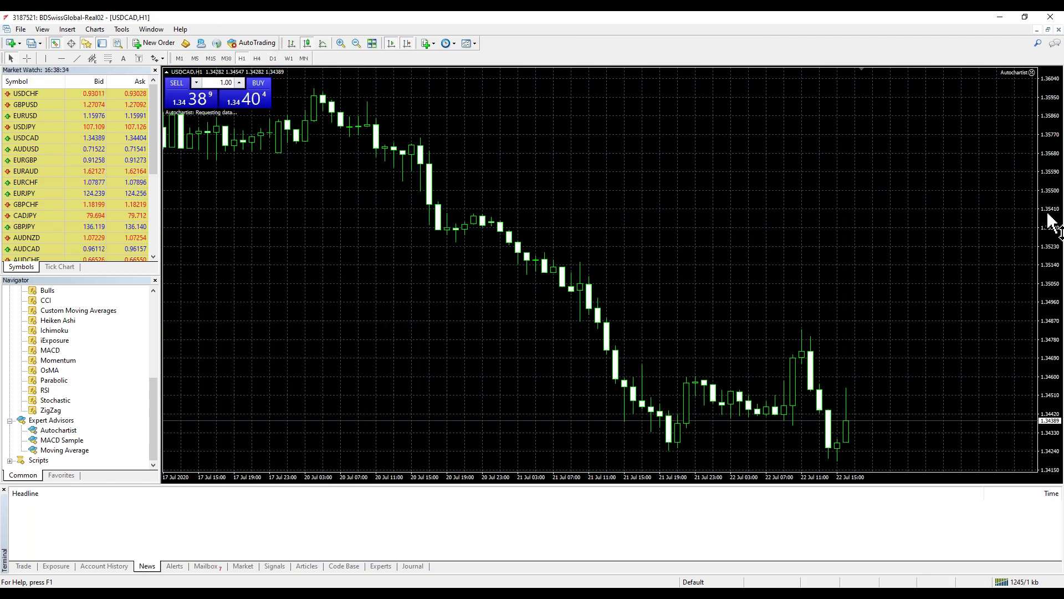
{"action": "left_click_drag", "start_coordinate": [1049, 219], "coordinate": [837, 360]}
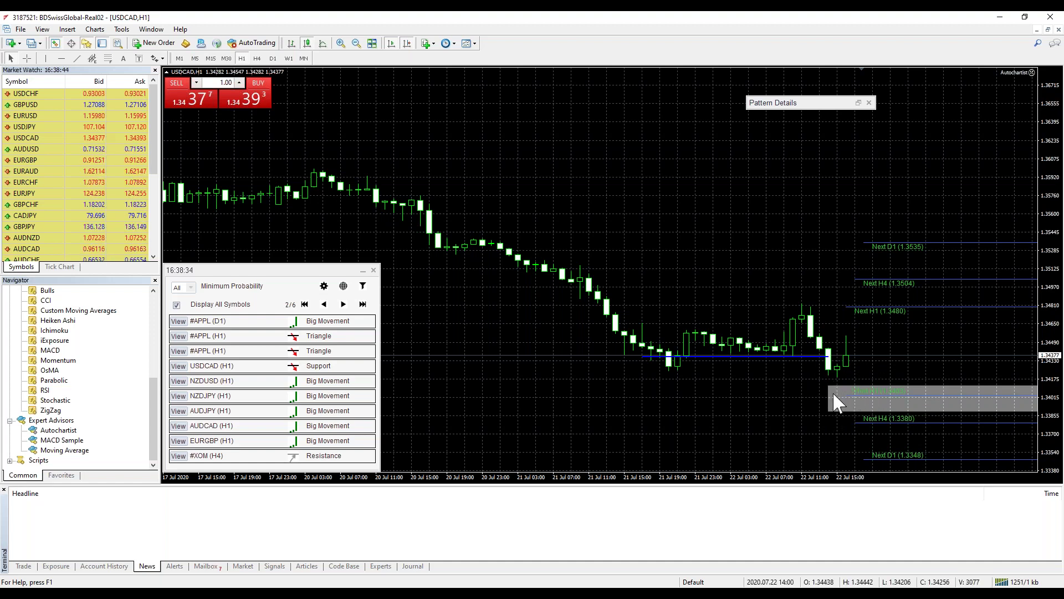
{"action": "left_click", "coordinate": [62, 58]}
{"action": "left_click", "coordinate": [868, 386]}
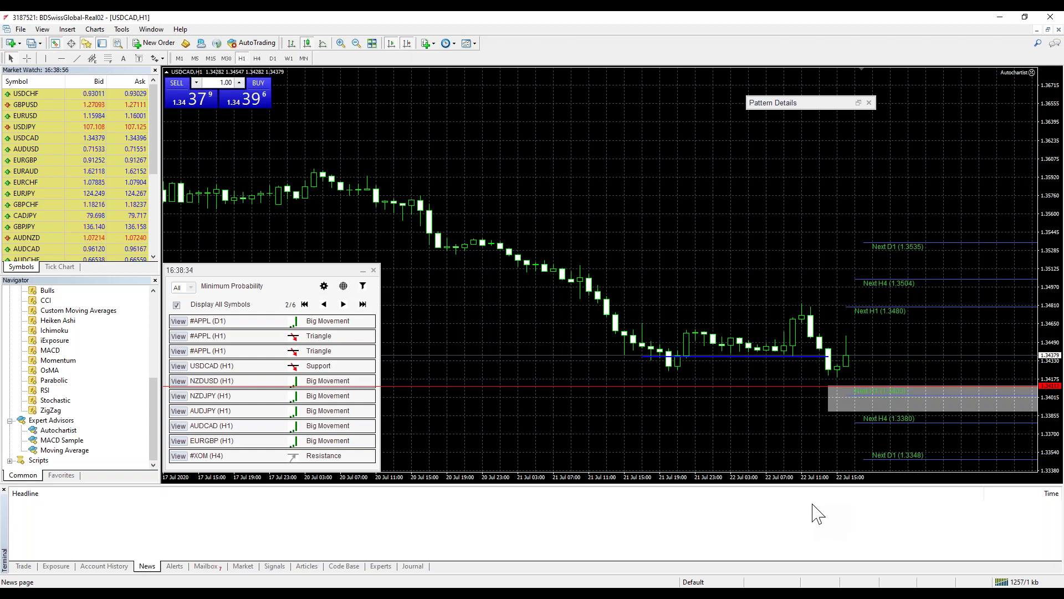
Exclude Big Movement patterns from the Autochartist pattern list and save the filters
{"action": "left_click", "coordinate": [363, 286]}
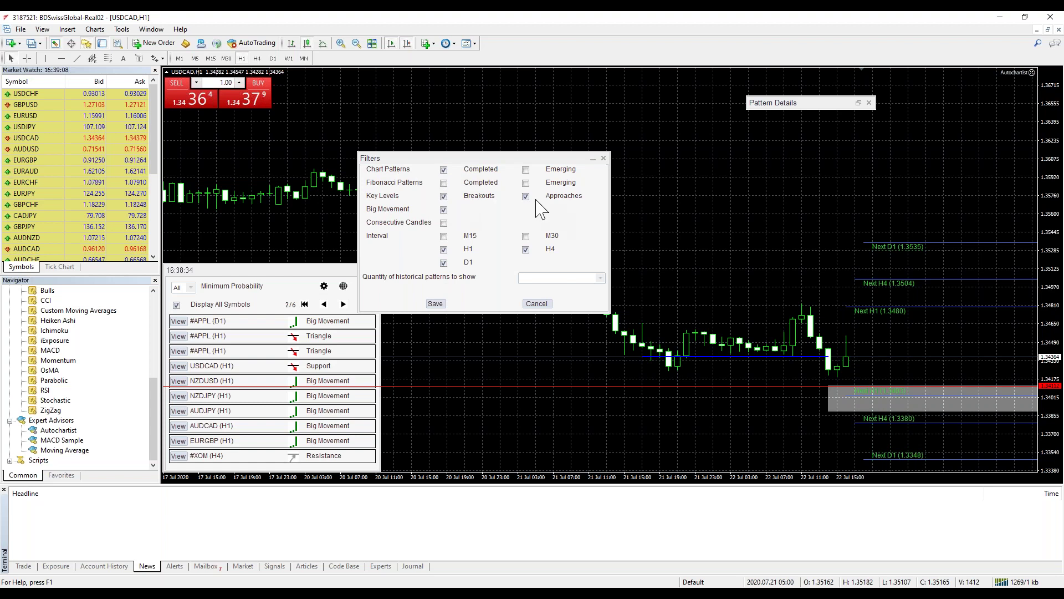
{"action": "left_click", "coordinate": [444, 210]}
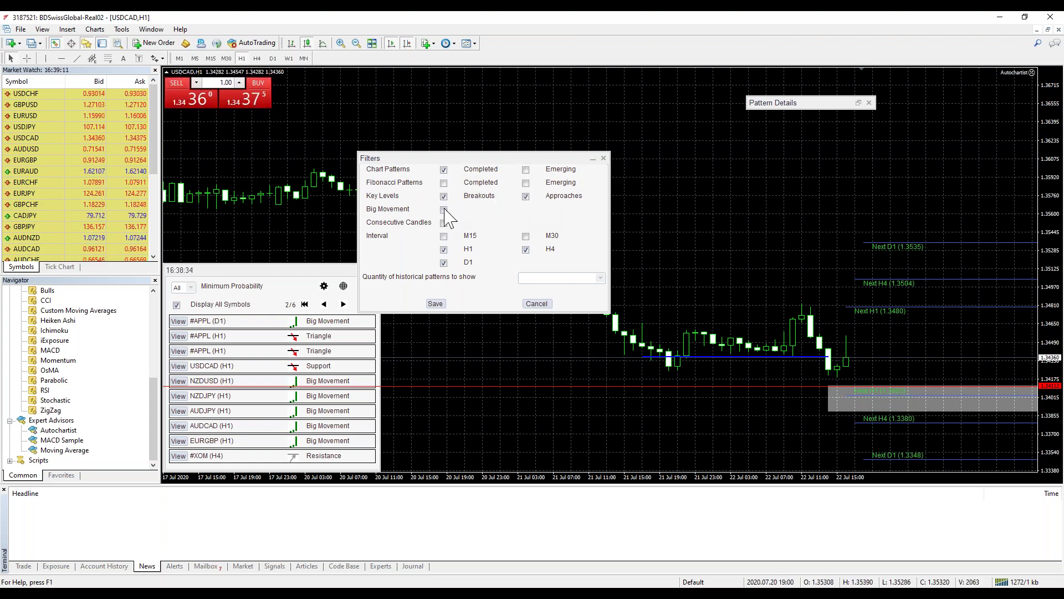
{"action": "left_click", "coordinate": [434, 304]}
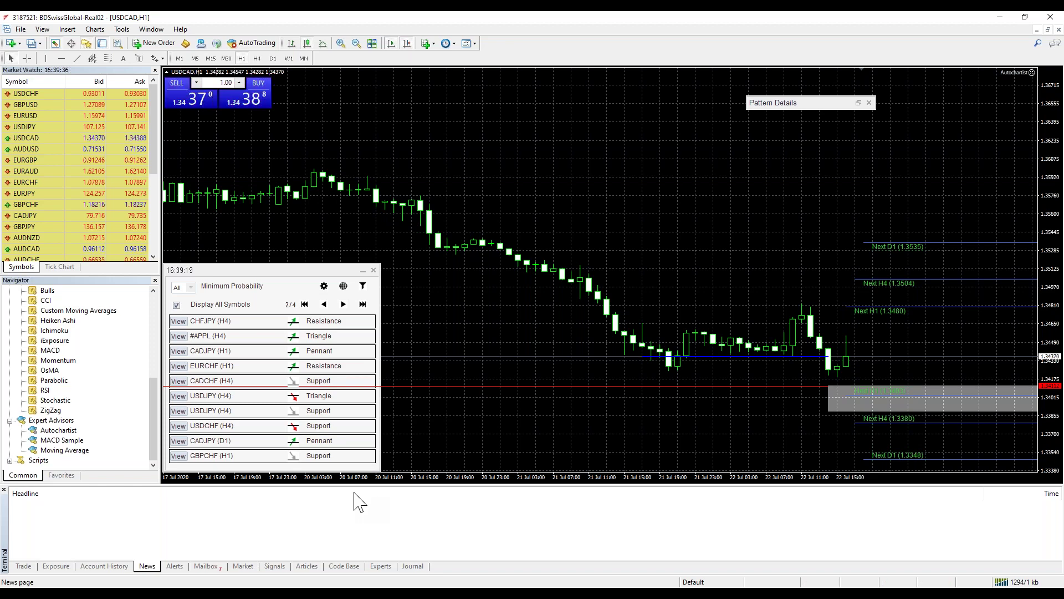
Switch back to the browser's Performance Statistics page and open the FOREX Chart Patterns report
{"action": "left_click", "coordinate": [149, 595]}
{"action": "left_click", "coordinate": [209, 546]}
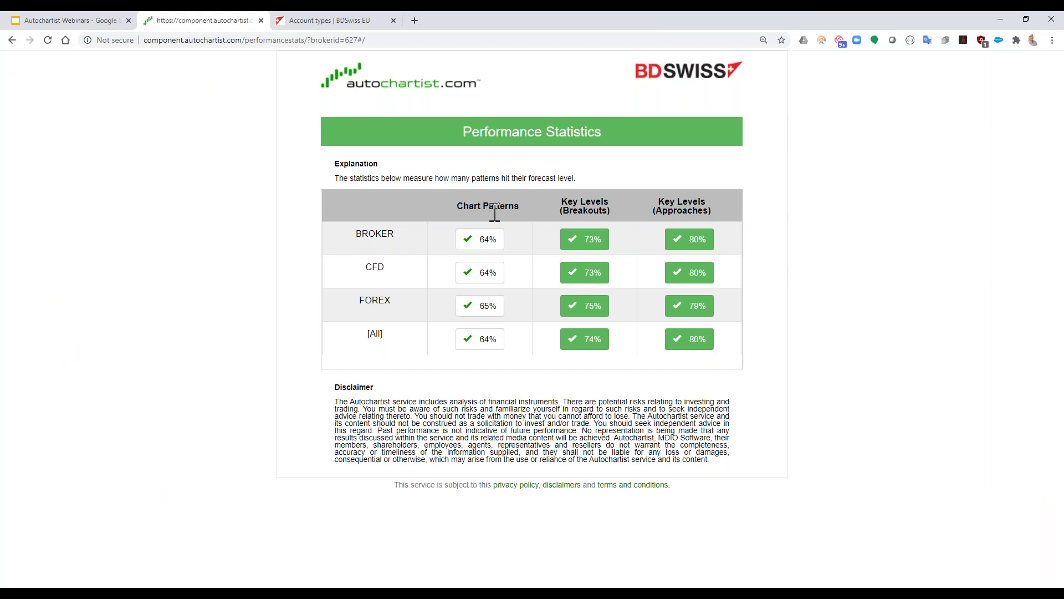
{"action": "left_click", "coordinate": [479, 307]}
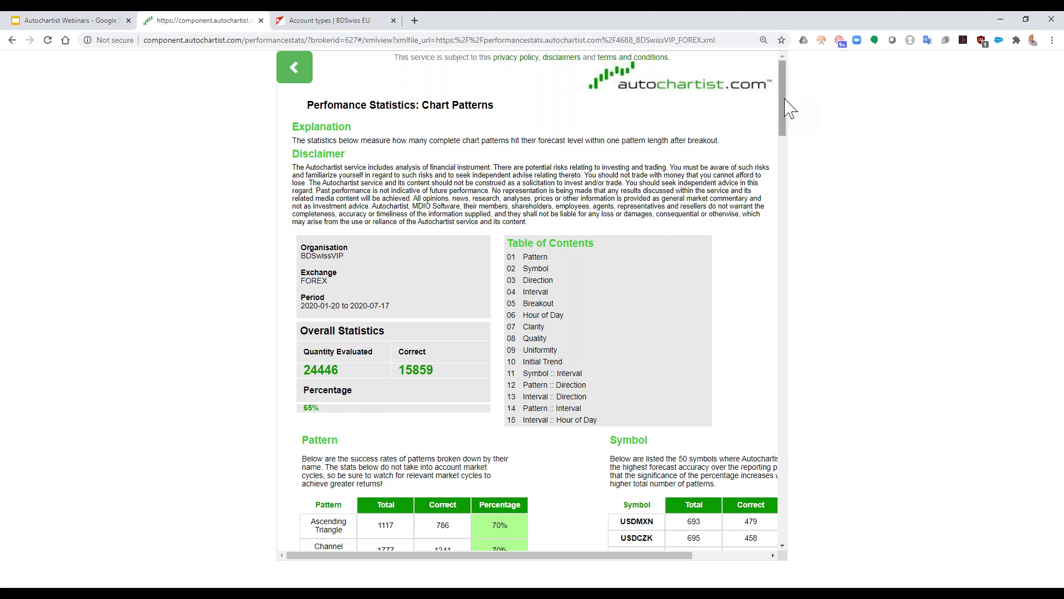
Read the report's explanation of how completed chart patterns are measured and look through its introductory sections
{"action": "left_click_drag", "start_coordinate": [785, 99], "coordinate": [785, 106]}
{"action": "scroll", "coordinate": [790, 115], "scroll_direction": "up", "scroll_amount": 1}
{"action": "left_click_drag", "start_coordinate": [301, 141], "coordinate": [655, 139]}
{"action": "left_click", "coordinate": [548, 174]}
{"action": "scroll", "coordinate": [789, 99], "scroll_direction": "down", "scroll_amount": 1}
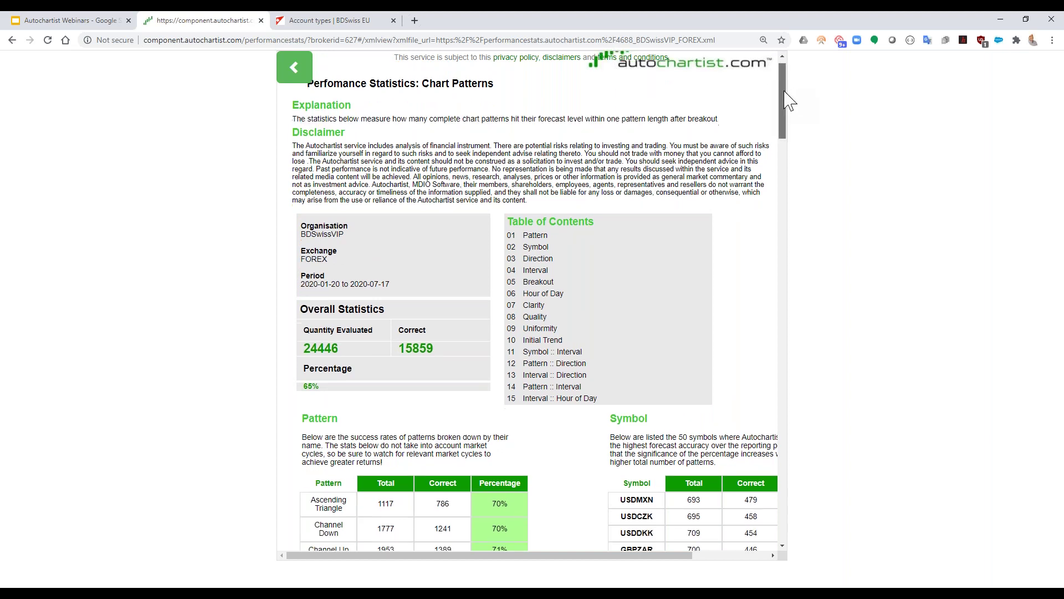
{"action": "scroll", "coordinate": [790, 100], "scroll_direction": "down", "scroll_amount": 3}
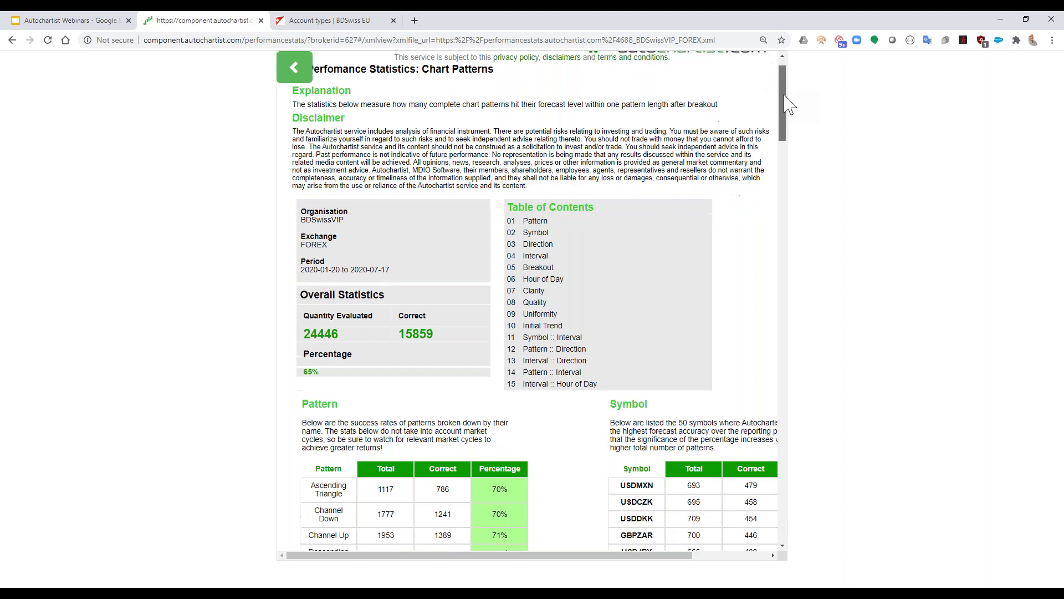
{"action": "scroll", "coordinate": [790, 119], "scroll_direction": "down", "scroll_amount": 1}
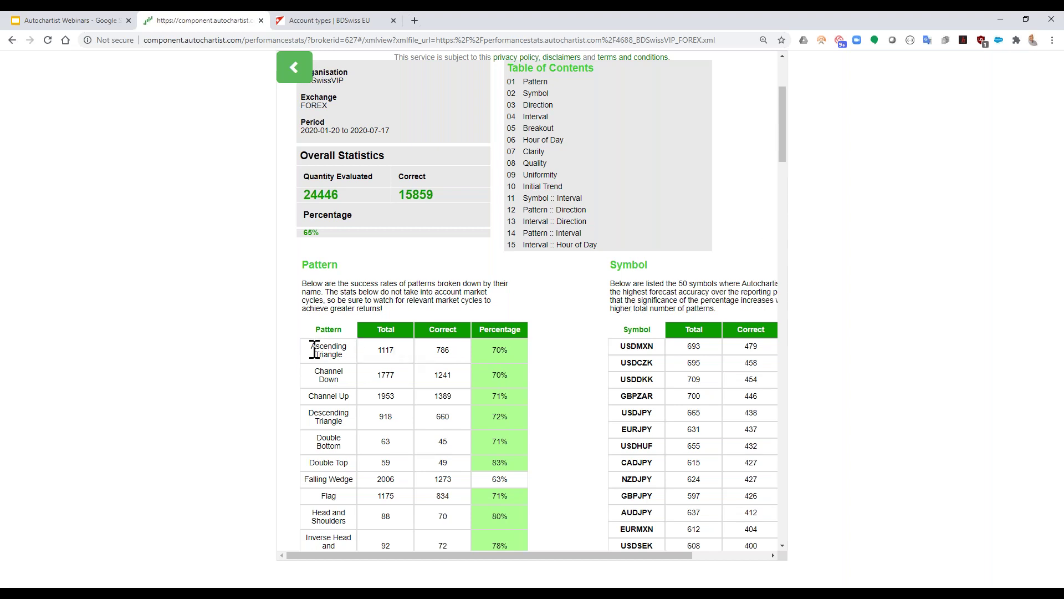
Examine the total, correct and percentage figures for Ascending Triangle in the Pattern table
{"action": "left_click_drag", "start_coordinate": [314, 349], "coordinate": [499, 355]}
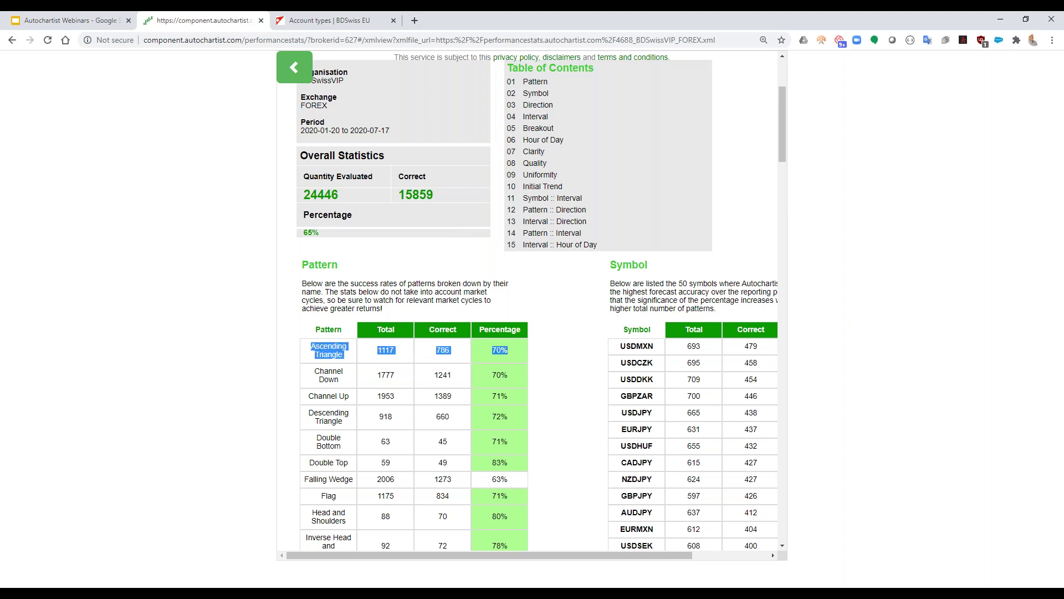
{"action": "left_click", "coordinate": [384, 352]}
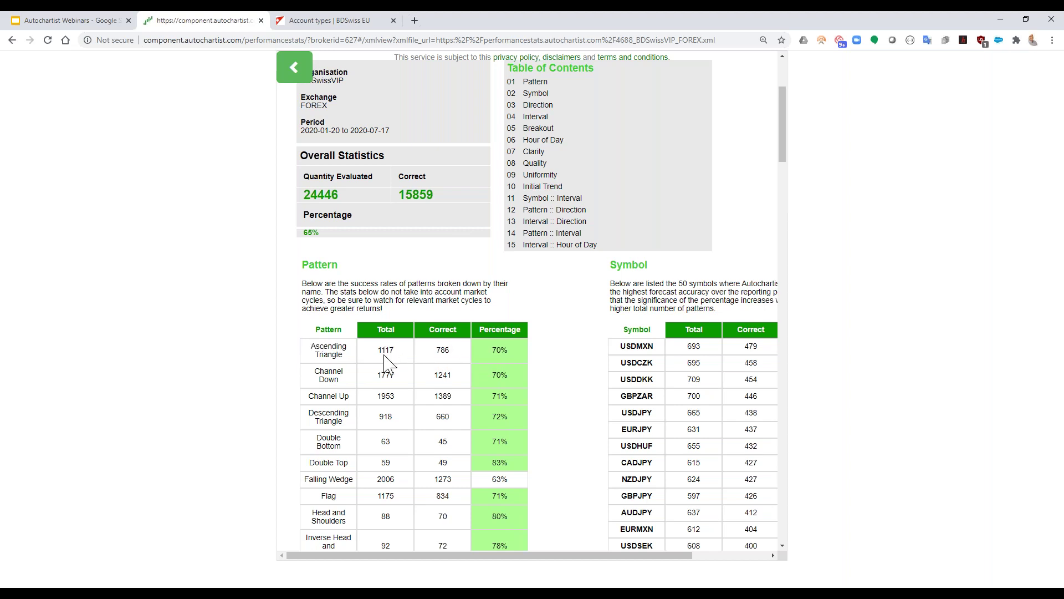
{"action": "double_click", "coordinate": [392, 351]}
{"action": "double_click", "coordinate": [442, 351]}
{"action": "left_click", "coordinate": [497, 349]}
{"action": "double_click", "coordinate": [497, 350]}
{"action": "left_click", "coordinate": [474, 344]}
{"action": "left_click_drag", "start_coordinate": [314, 345], "coordinate": [513, 359]}
{"action": "left_click", "coordinate": [514, 359]}
Review the reporting period and the overall quantity evaluated and correct figures
{"action": "double_click", "coordinate": [307, 195]}
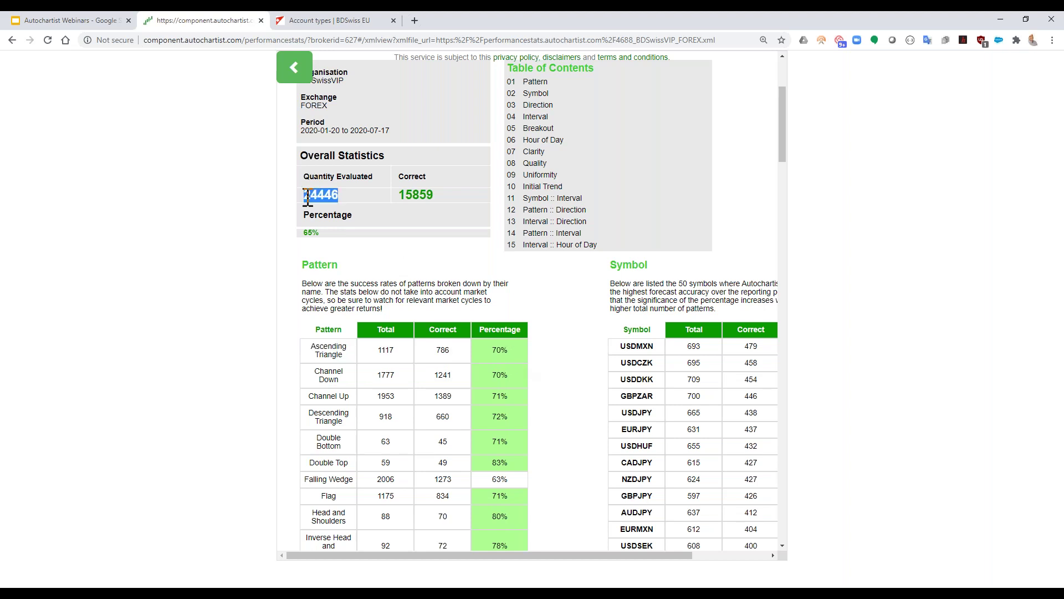
{"action": "left_click_drag", "start_coordinate": [301, 131], "coordinate": [389, 130]}
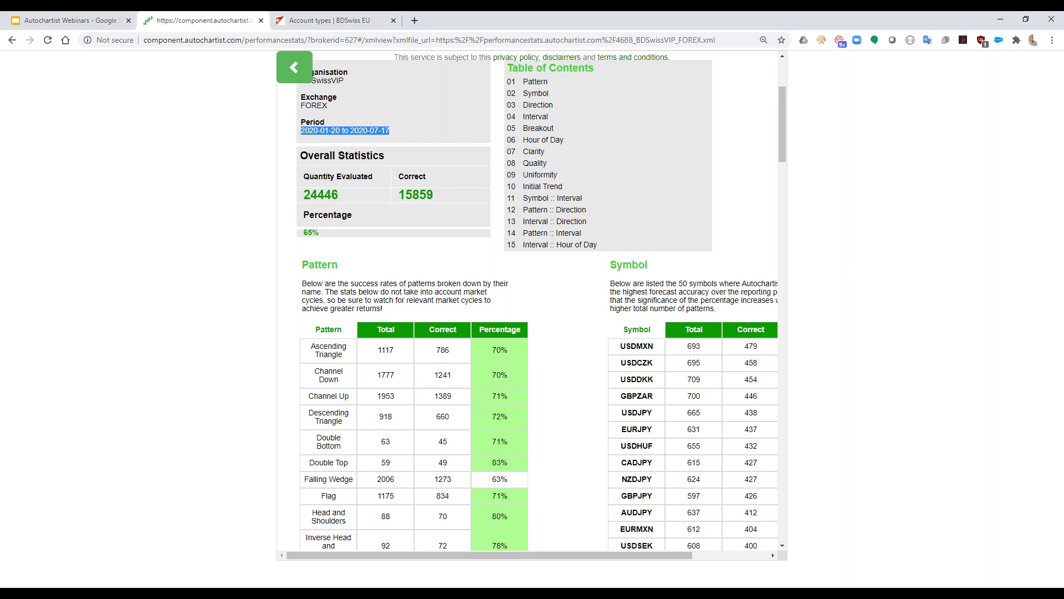
{"action": "left_click", "coordinate": [390, 131]}
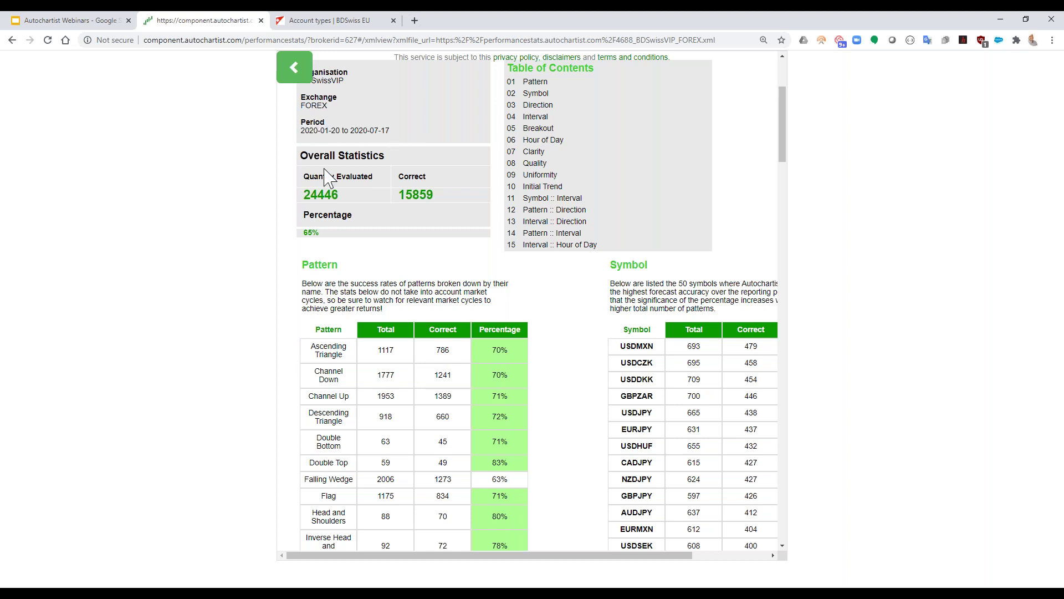
{"action": "double_click", "coordinate": [323, 194]}
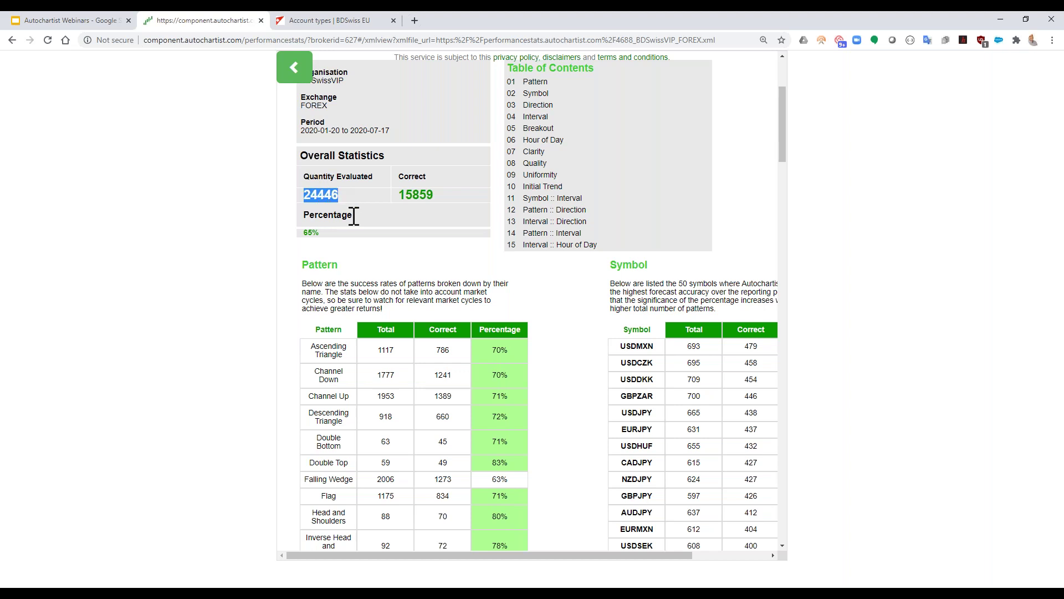
{"action": "double_click", "coordinate": [413, 194]}
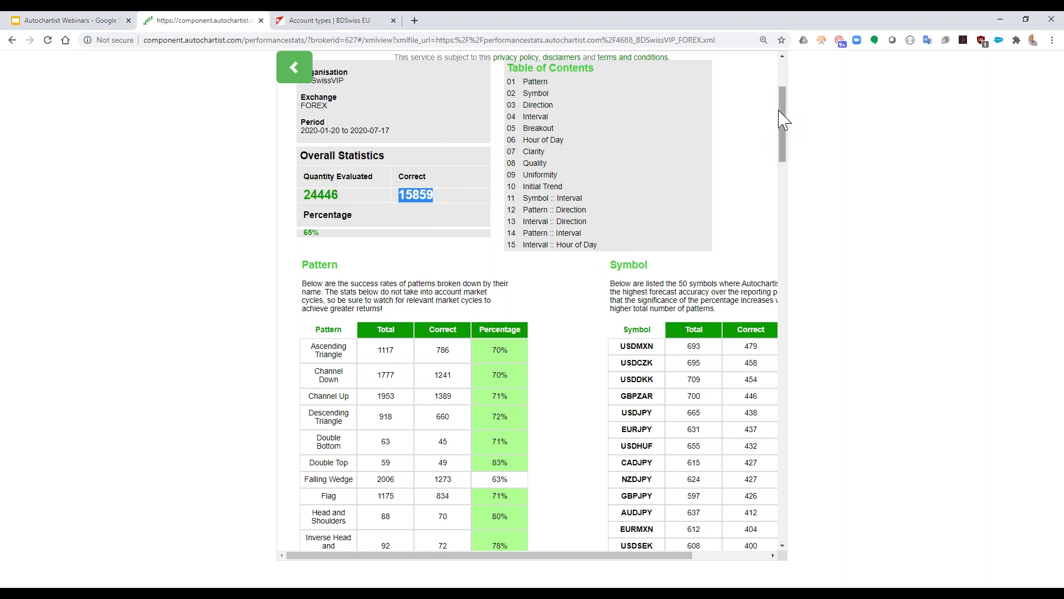
Compare the success rates of the Head and Shoulders, Inverse Head and Shoulders, Double Top and Pennant patterns
{"action": "left_click_drag", "start_coordinate": [783, 119], "coordinate": [787, 153]}
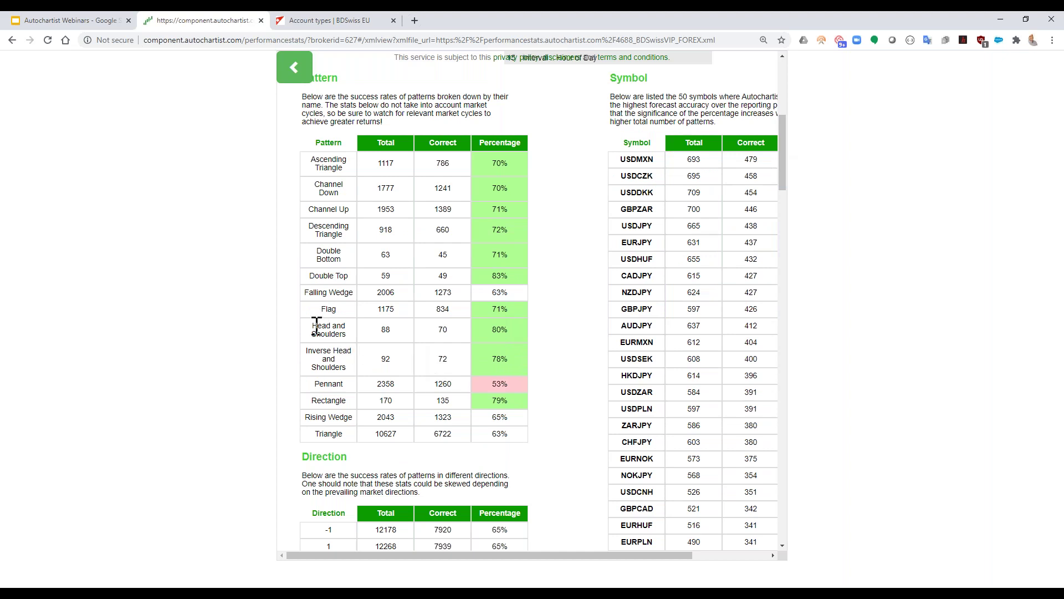
{"action": "left_click_drag", "start_coordinate": [317, 326], "coordinate": [509, 358]}
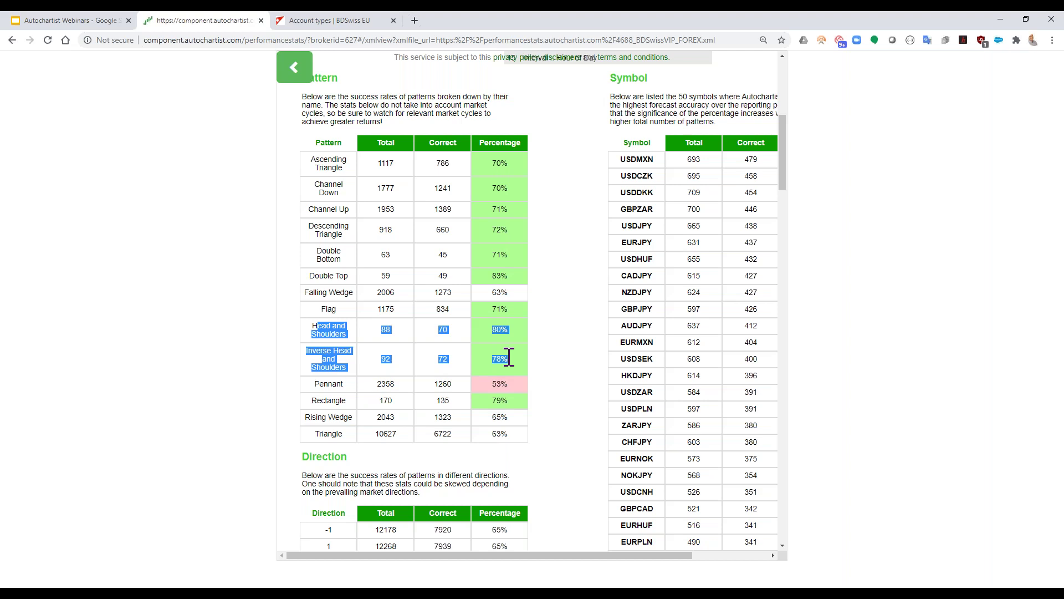
{"action": "left_click_drag", "start_coordinate": [309, 277], "coordinate": [513, 284]}
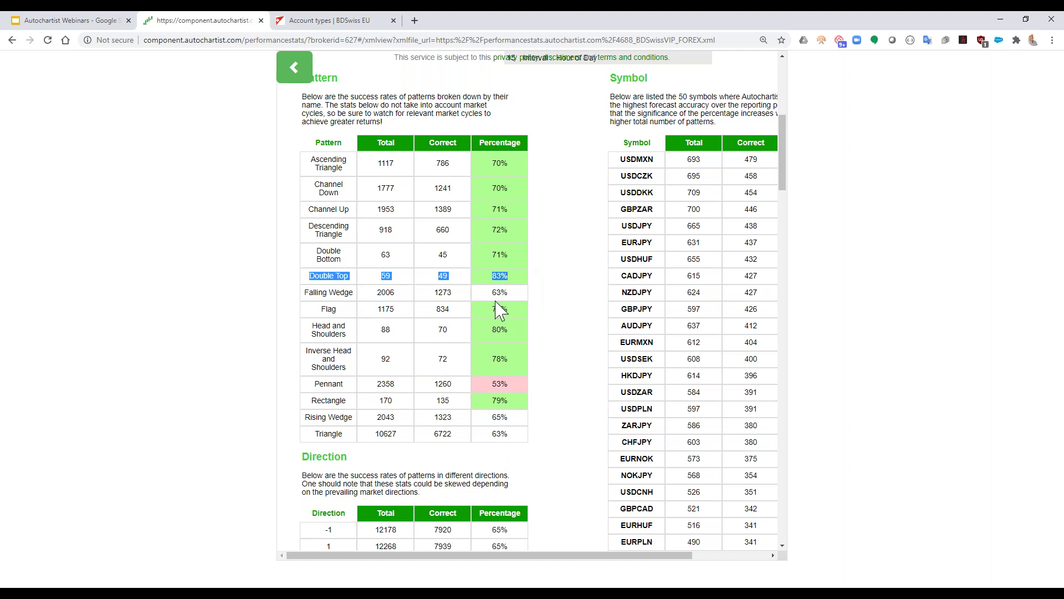
{"action": "left_click", "coordinate": [513, 379]}
{"action": "left_click_drag", "start_coordinate": [315, 383], "coordinate": [507, 383]}
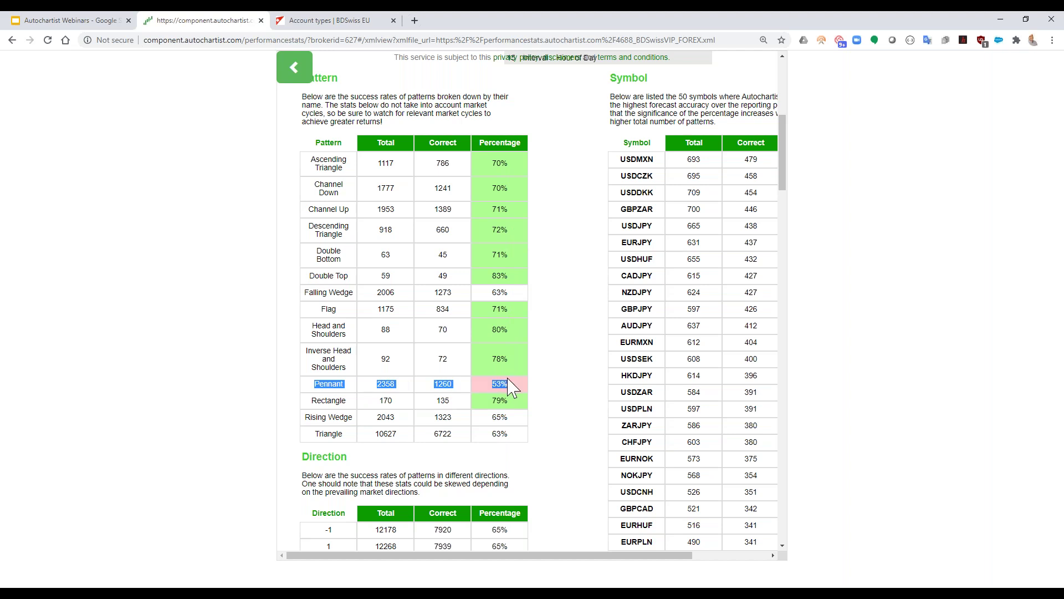
{"action": "left_click", "coordinate": [513, 388]}
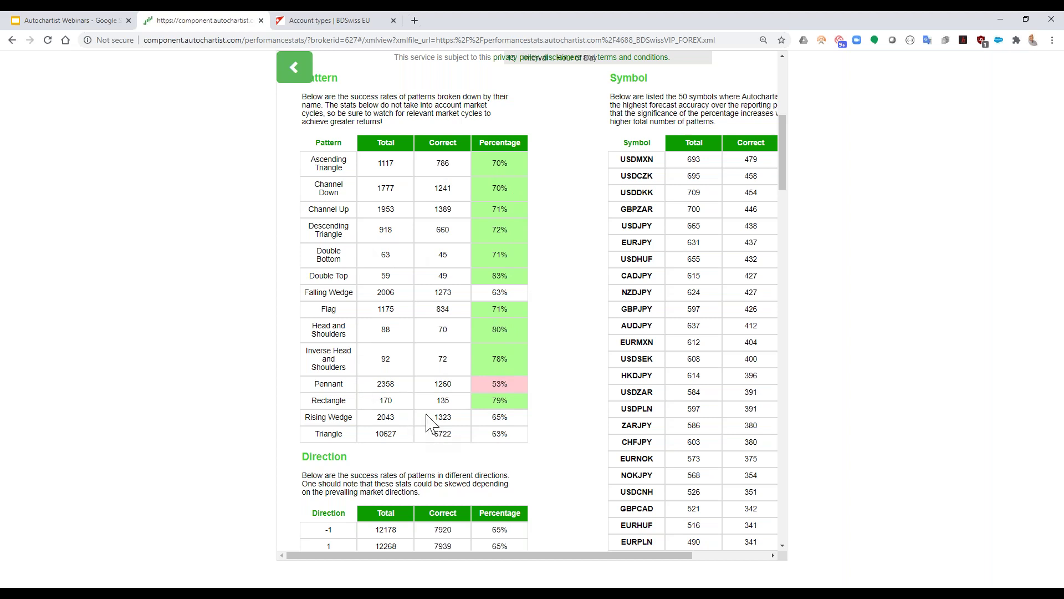
{"action": "double_click", "coordinate": [325, 168]}
{"action": "left_click", "coordinate": [324, 330]}
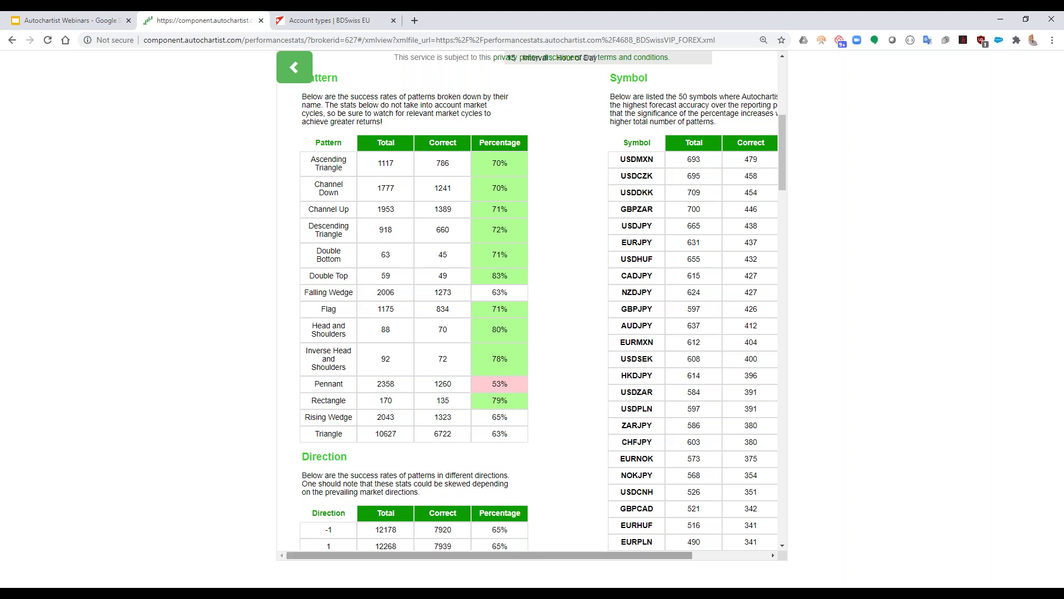
Look through the success rates per currency pair in the Symbol table down to its last row
{"action": "left_click_drag", "start_coordinate": [507, 555], "coordinate": [603, 566]}
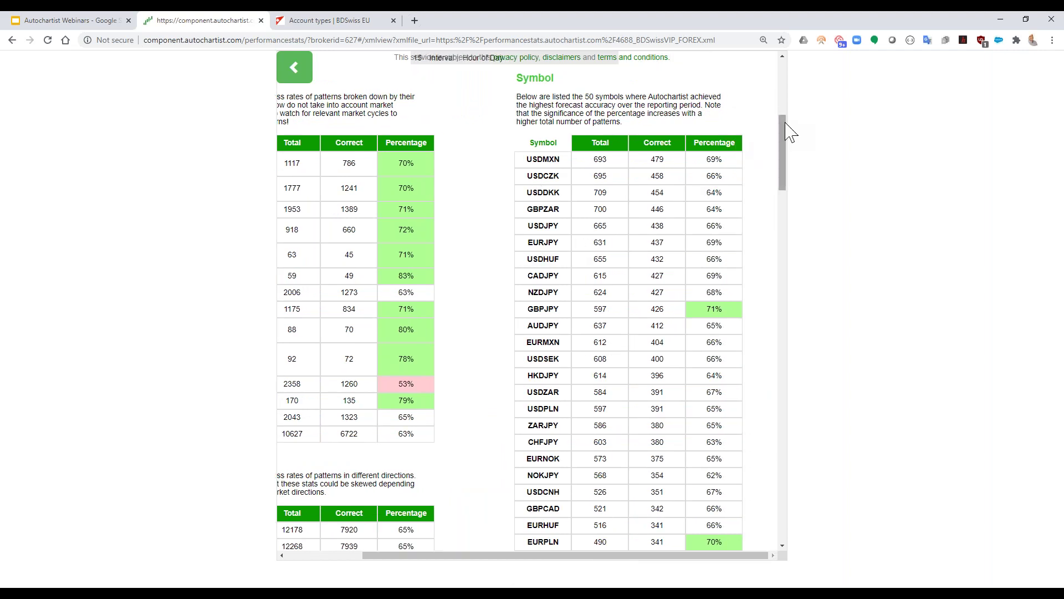
{"action": "scroll", "coordinate": [786, 141], "scroll_direction": "down", "scroll_amount": 4}
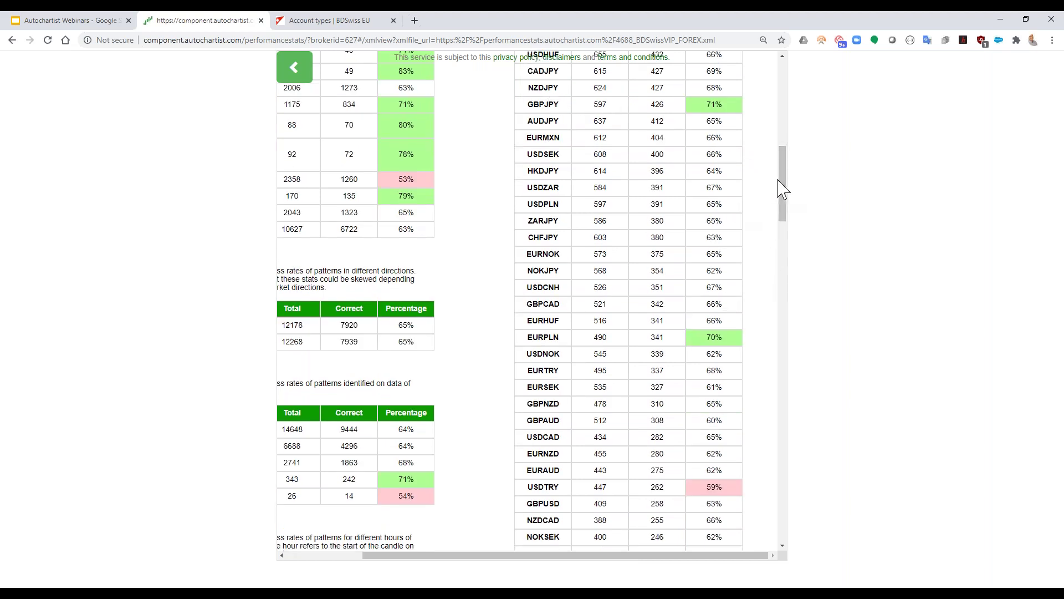
{"action": "left_click_drag", "start_coordinate": [786, 190], "coordinate": [790, 228]}
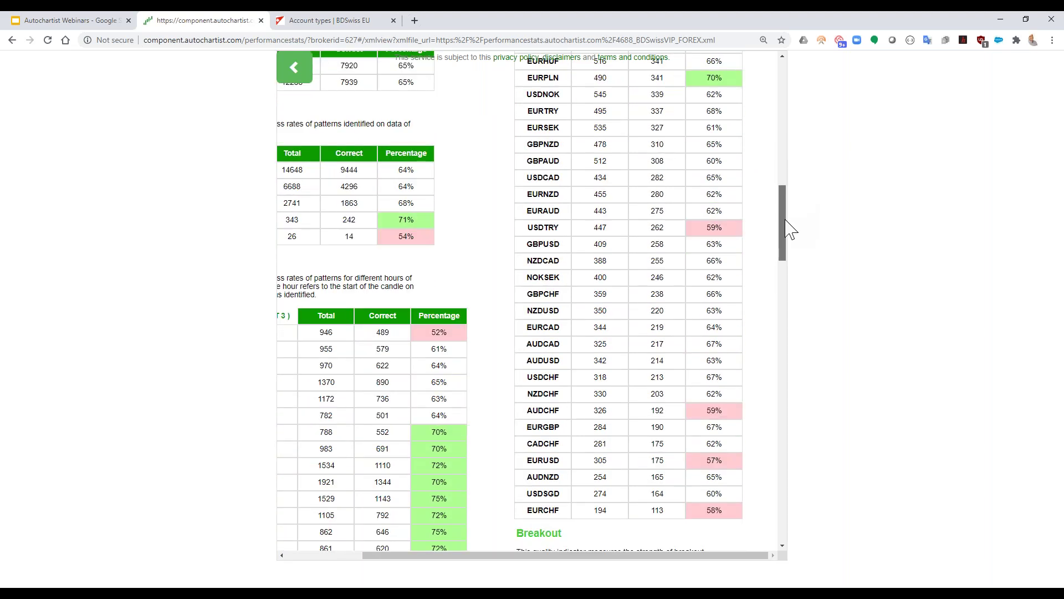
Check the lower-scoring USDTRY, AUDCHF and EURCHF rows in the Symbol table
{"action": "double_click", "coordinate": [550, 228]}
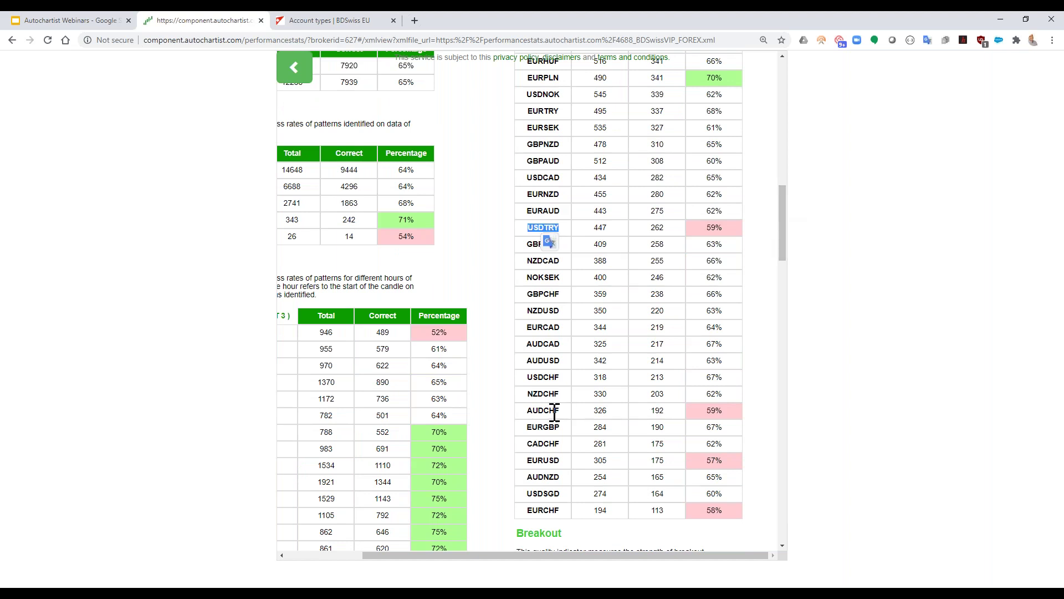
{"action": "left_click", "coordinate": [554, 413]}
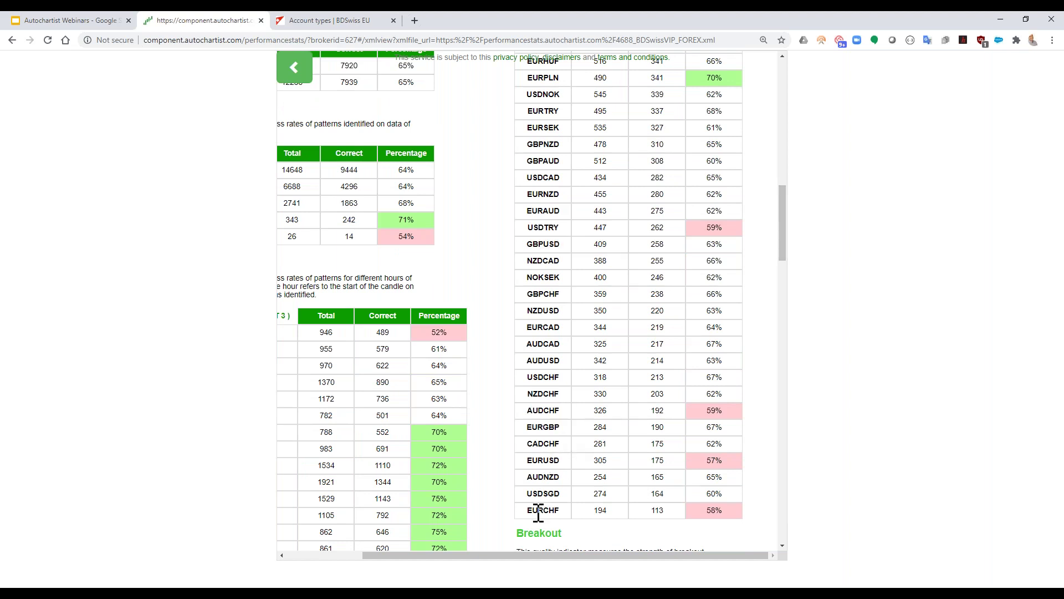
{"action": "left_click_drag", "start_coordinate": [791, 240], "coordinate": [787, 265]}
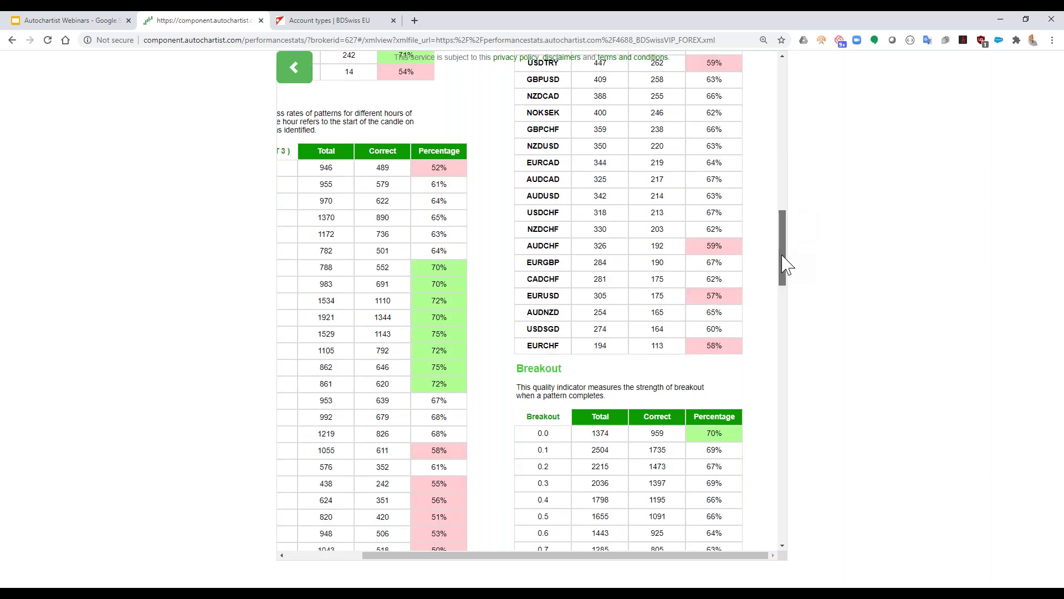
Examine the success rates in the Hour of Day table, highlighting the rows for hours 6 to 13
{"action": "scroll", "coordinate": [787, 265], "scroll_direction": "up", "scroll_amount": 1}
{"action": "left_click_drag", "start_coordinate": [608, 556], "coordinate": [531, 556]}
{"action": "left_click_drag", "start_coordinate": [309, 145], "coordinate": [363, 162]}
{"action": "left_click", "coordinate": [383, 169]}
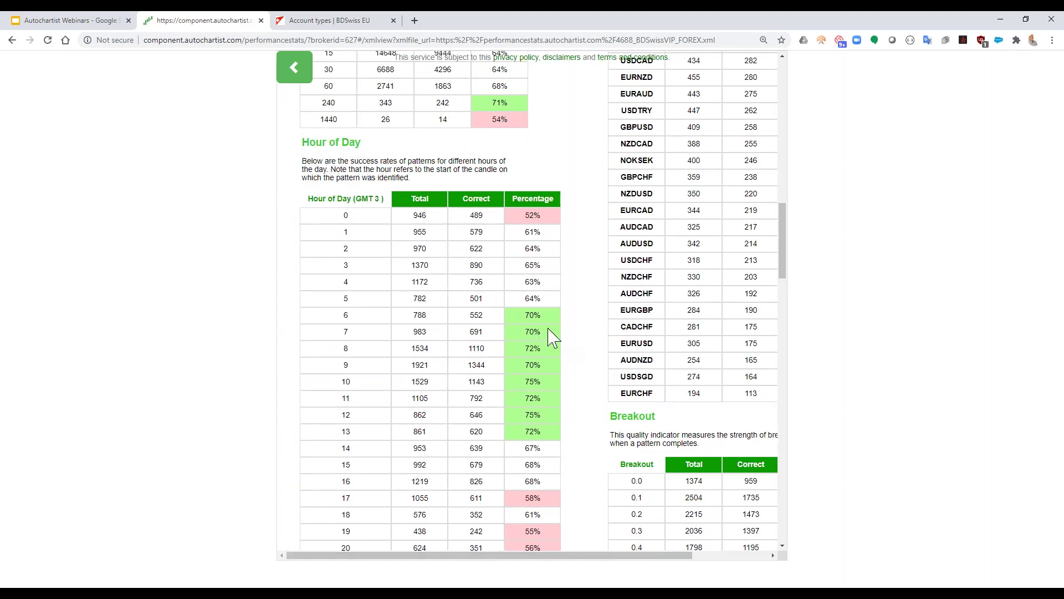
{"action": "left_click_drag", "start_coordinate": [790, 232], "coordinate": [787, 252]}
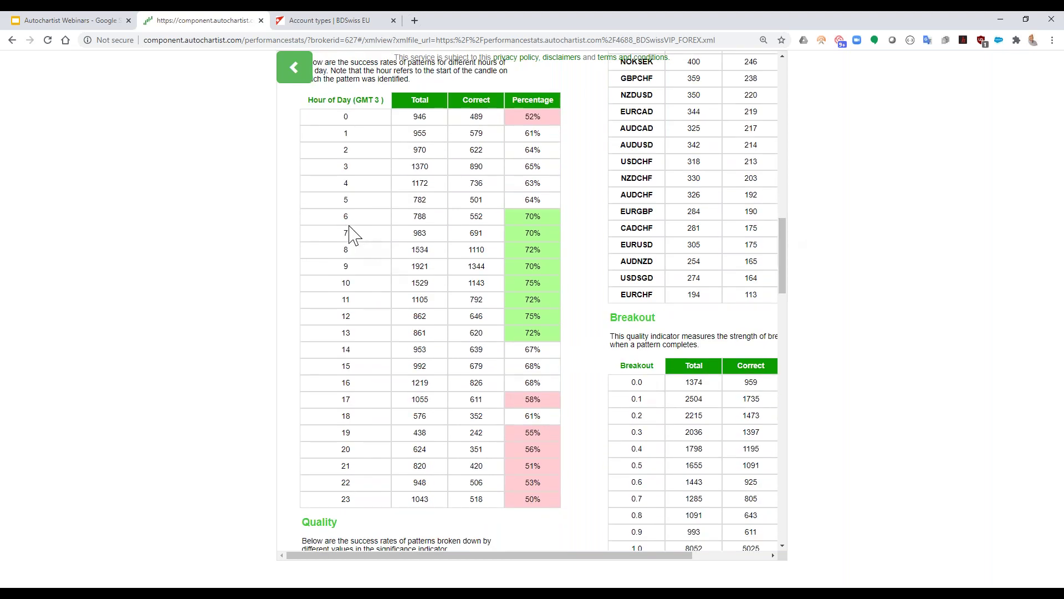
{"action": "left_click_drag", "start_coordinate": [345, 218], "coordinate": [558, 339]}
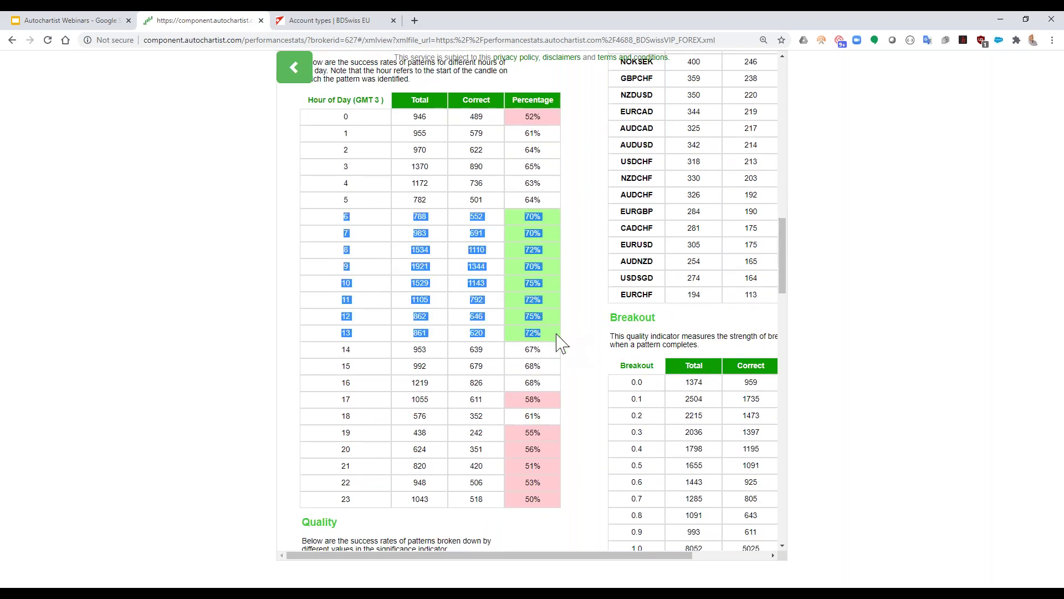
{"action": "left_click", "coordinate": [558, 340]}
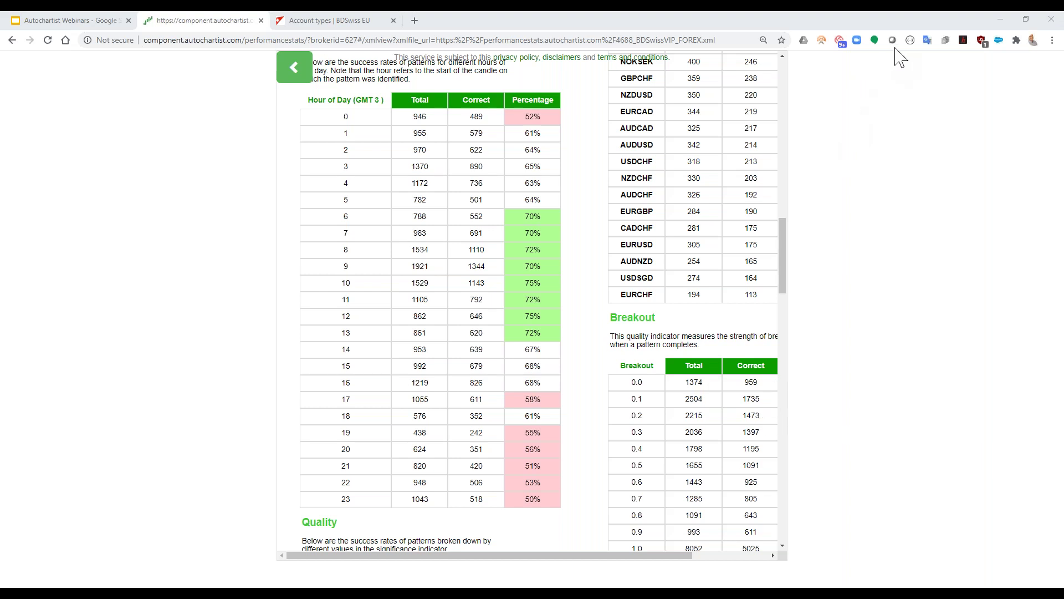
Find the Symbol :: Interval breakdown and examine its first row, AUDCAD, across the data intervals
{"action": "left_click_drag", "start_coordinate": [784, 254], "coordinate": [786, 396]}
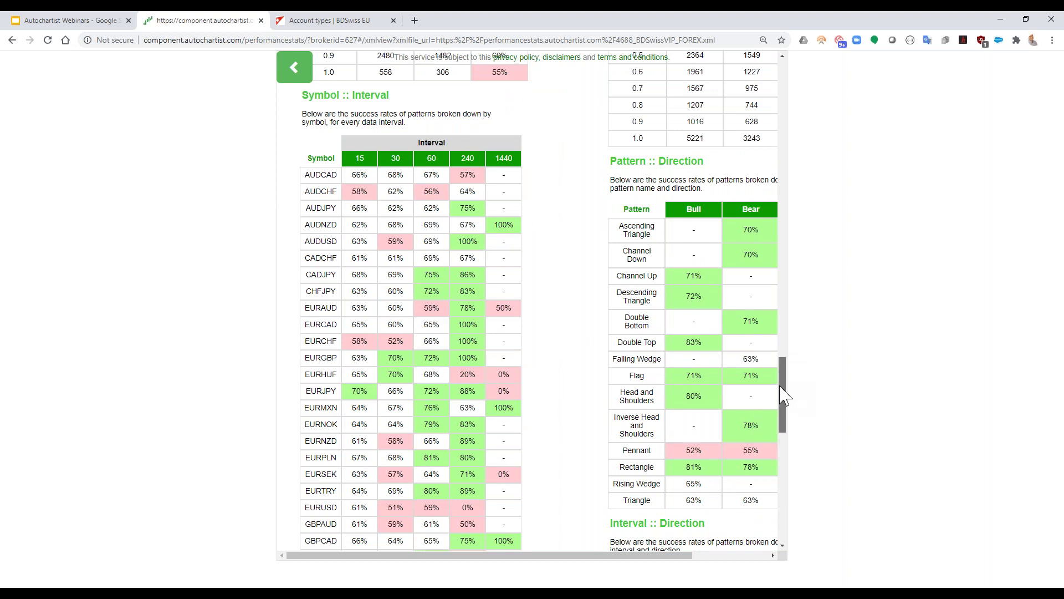
{"action": "left_click_drag", "start_coordinate": [786, 396], "coordinate": [786, 399]}
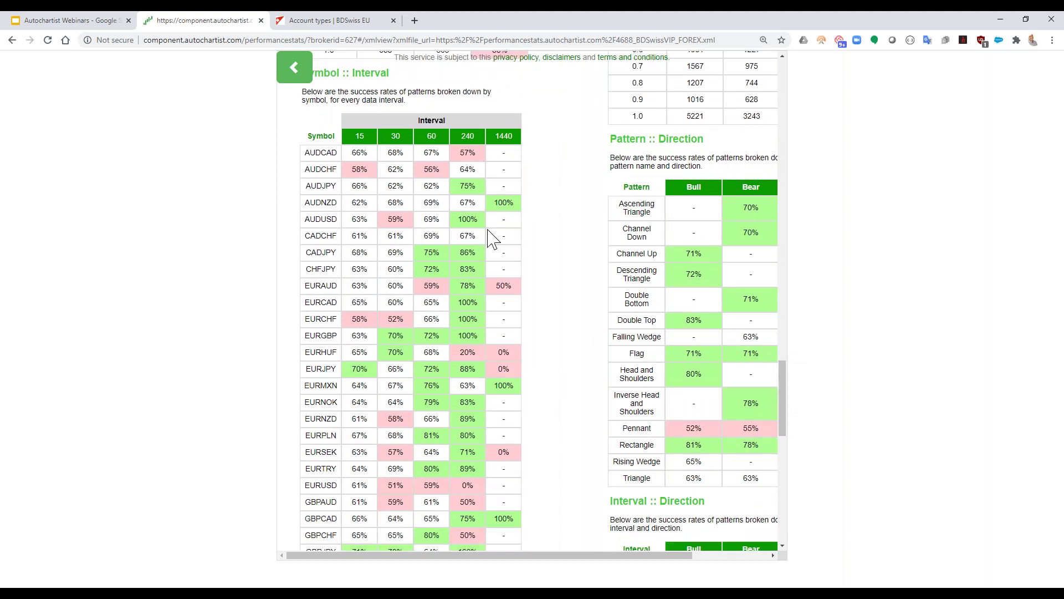
{"action": "triple_click", "coordinate": [327, 77]}
{"action": "left_click", "coordinate": [399, 84]}
{"action": "double_click", "coordinate": [320, 152]}
{"action": "left_click", "coordinate": [321, 153]}
{"action": "scroll", "coordinate": [474, 322], "scroll_direction": "down", "scroll_amount": 1}
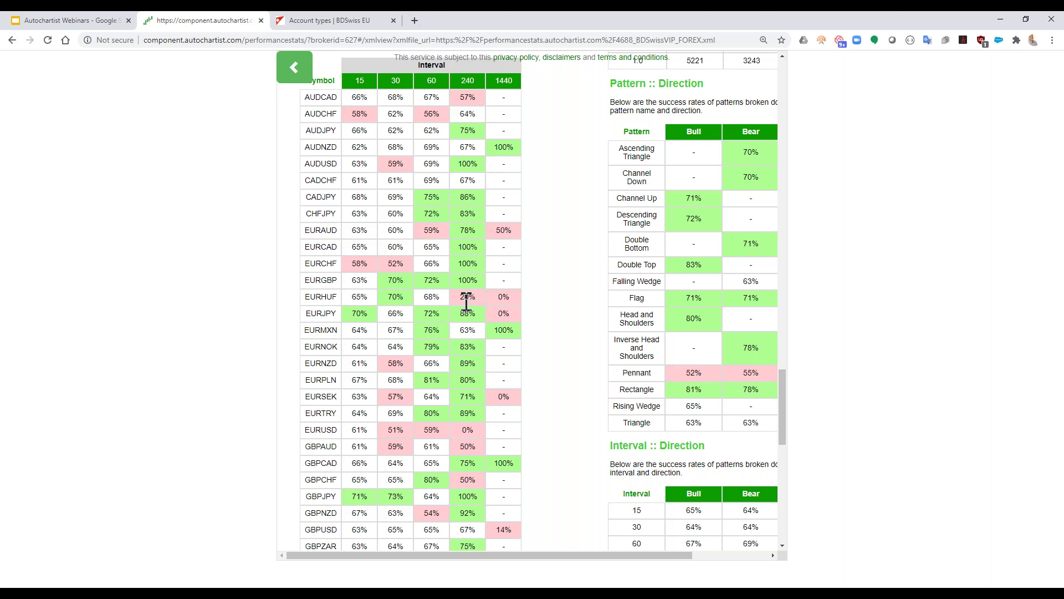
Compare the symbols' success rates per interval down to ZARJPY, continuing to the Interval :: Hour of Day table
{"action": "scroll", "coordinate": [512, 216], "scroll_direction": "up", "scroll_amount": 2}
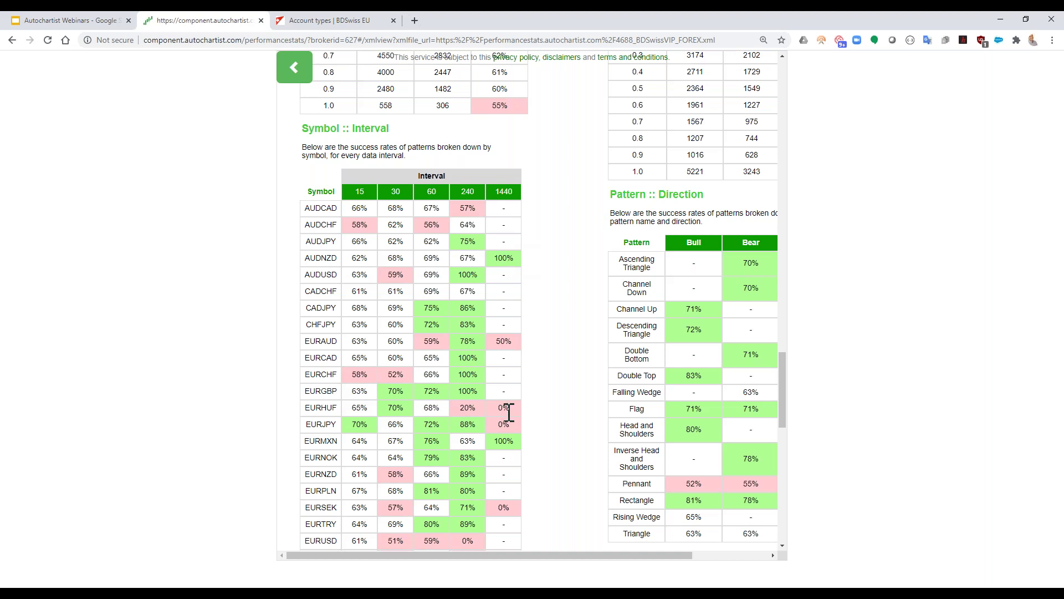
{"action": "scroll", "coordinate": [526, 440], "scroll_direction": "down", "scroll_amount": 1}
{"action": "scroll", "coordinate": [525, 441], "scroll_direction": "down", "scroll_amount": 4}
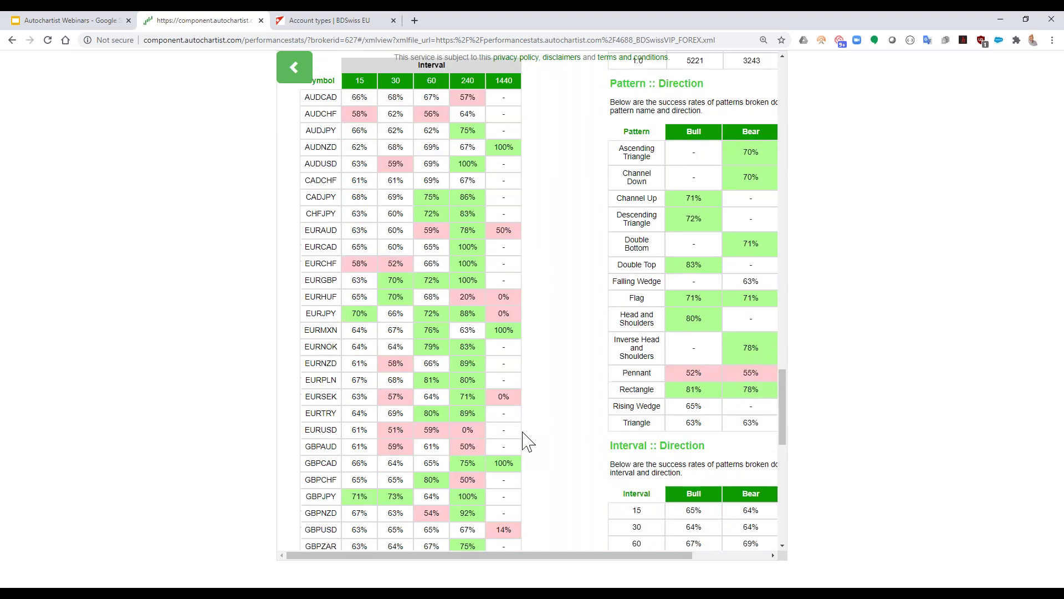
{"action": "scroll", "coordinate": [526, 440], "scroll_direction": "down", "scroll_amount": 1}
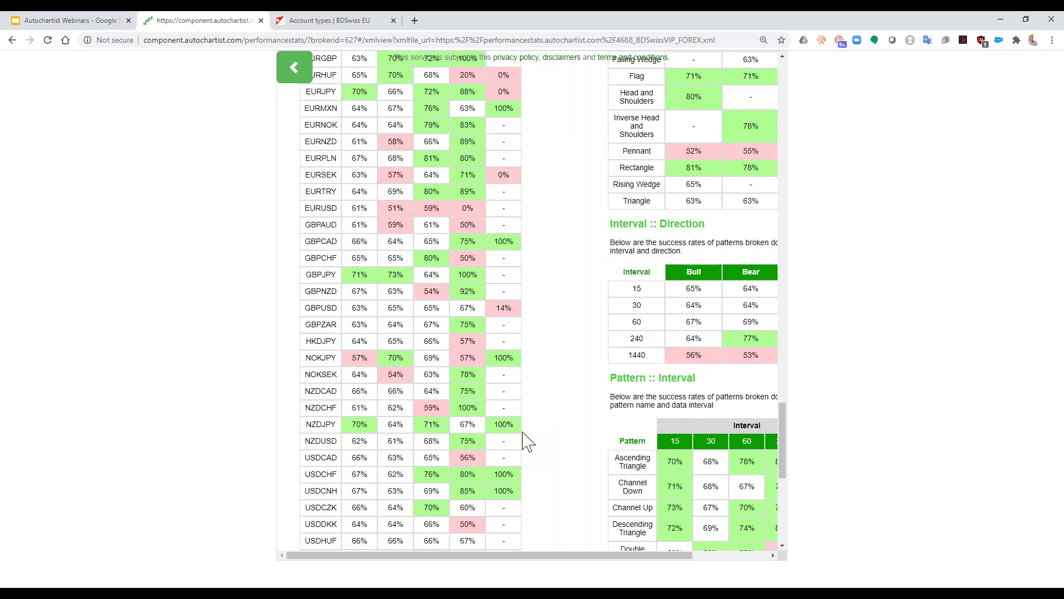
{"action": "scroll", "coordinate": [525, 441], "scroll_direction": "up", "scroll_amount": 3}
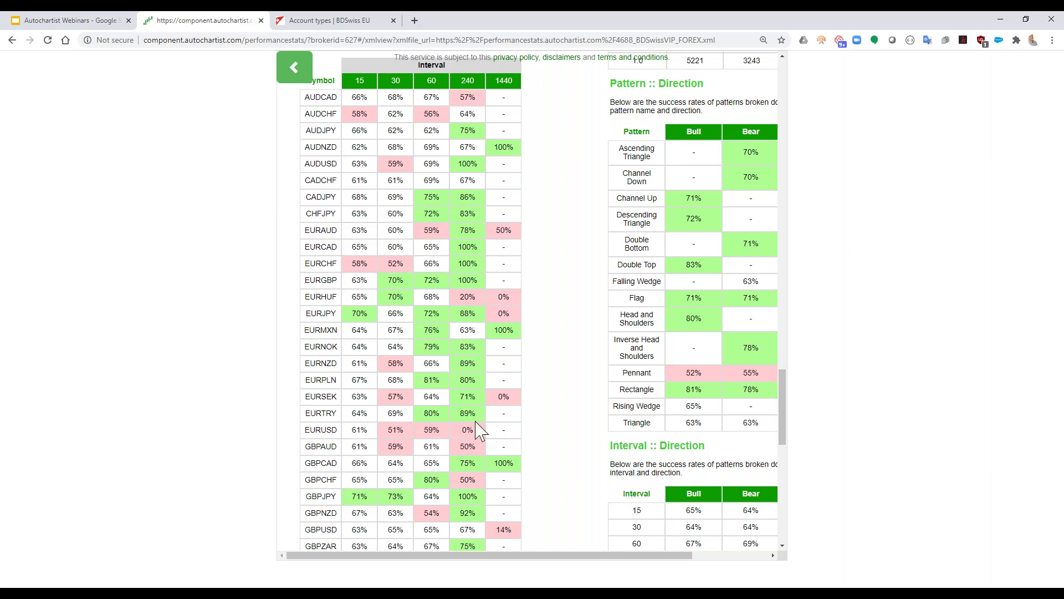
{"action": "scroll", "coordinate": [476, 426], "scroll_direction": "down", "scroll_amount": 2}
{"action": "scroll", "coordinate": [479, 430], "scroll_direction": "down", "scroll_amount": 2}
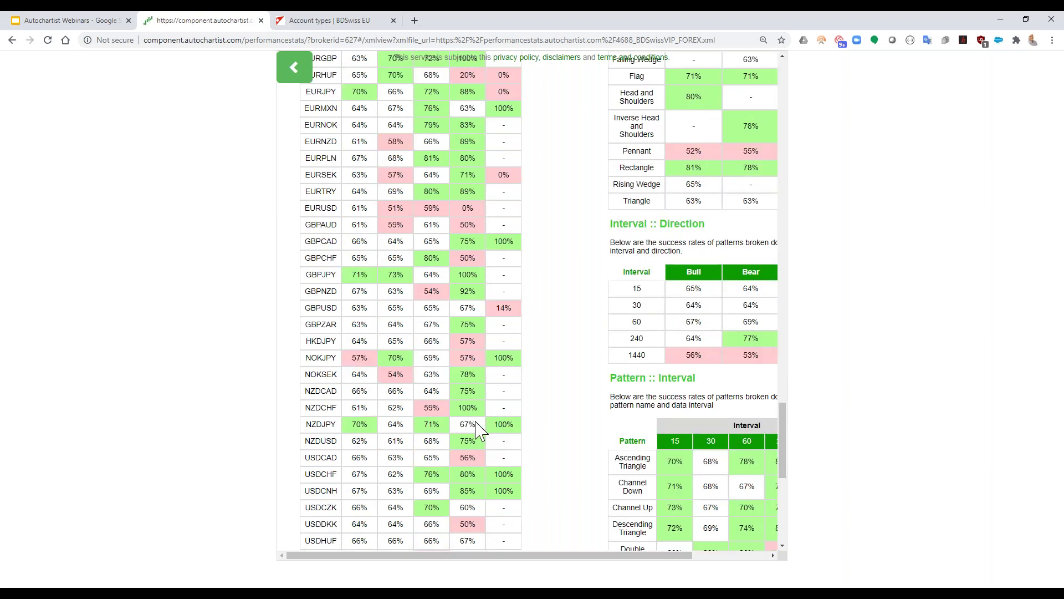
{"action": "scroll", "coordinate": [478, 429], "scroll_direction": "down", "scroll_amount": 5}
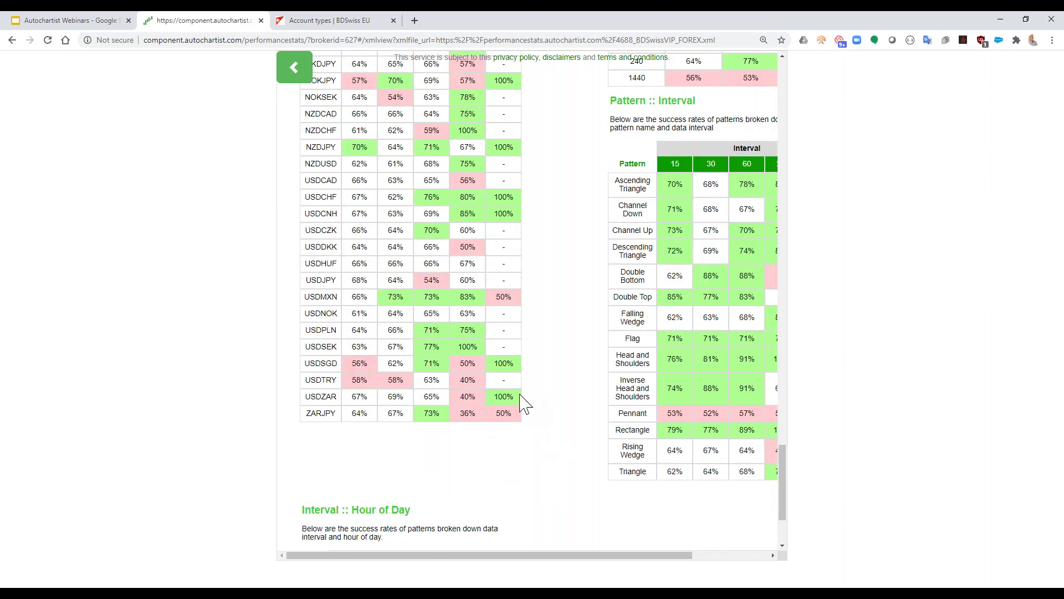
{"action": "scroll", "coordinate": [517, 496], "scroll_direction": "down", "scroll_amount": 2}
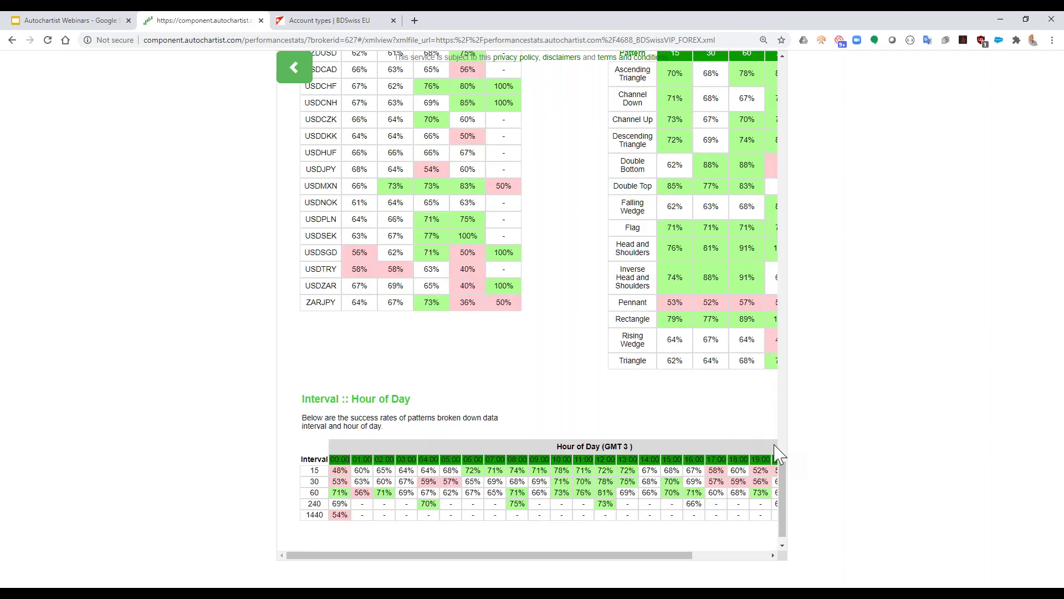
Return from the Forex chart pattern report to the Performance Statistics overview
{"action": "left_click_drag", "start_coordinate": [785, 487], "coordinate": [791, 78]}
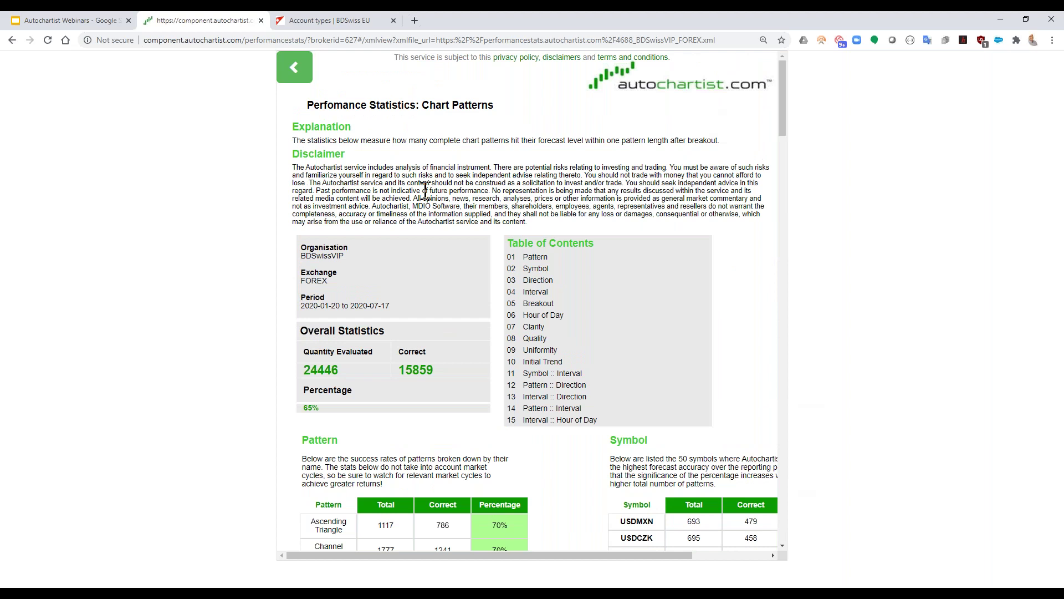
{"action": "left_click", "coordinate": [295, 65]}
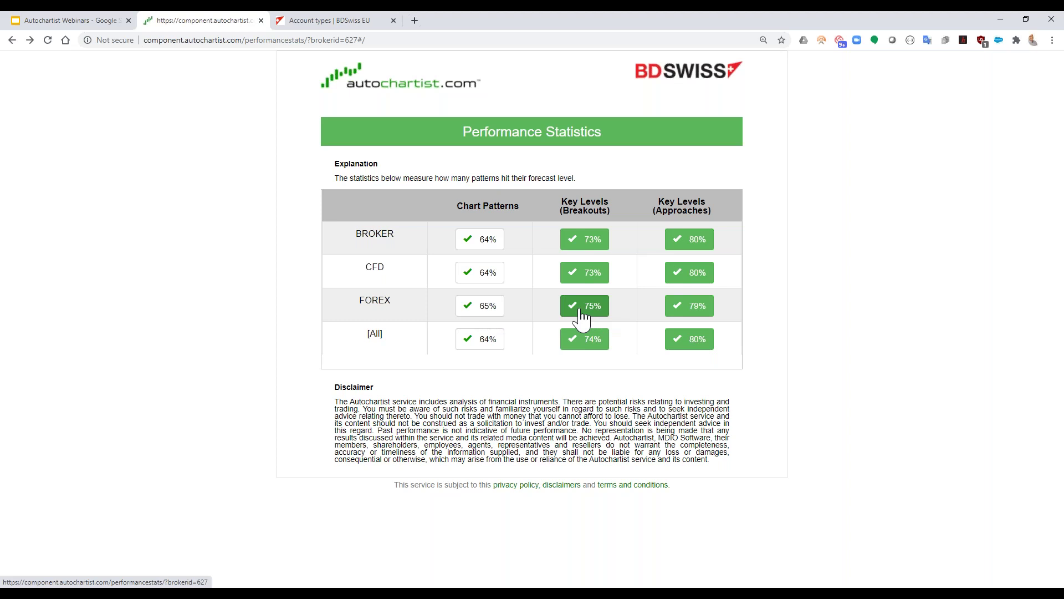
Switch to MetaTrader and display the CHFJPY (H4) Resistance pattern with its full forecast zone
{"action": "left_click", "coordinate": [570, 587]}
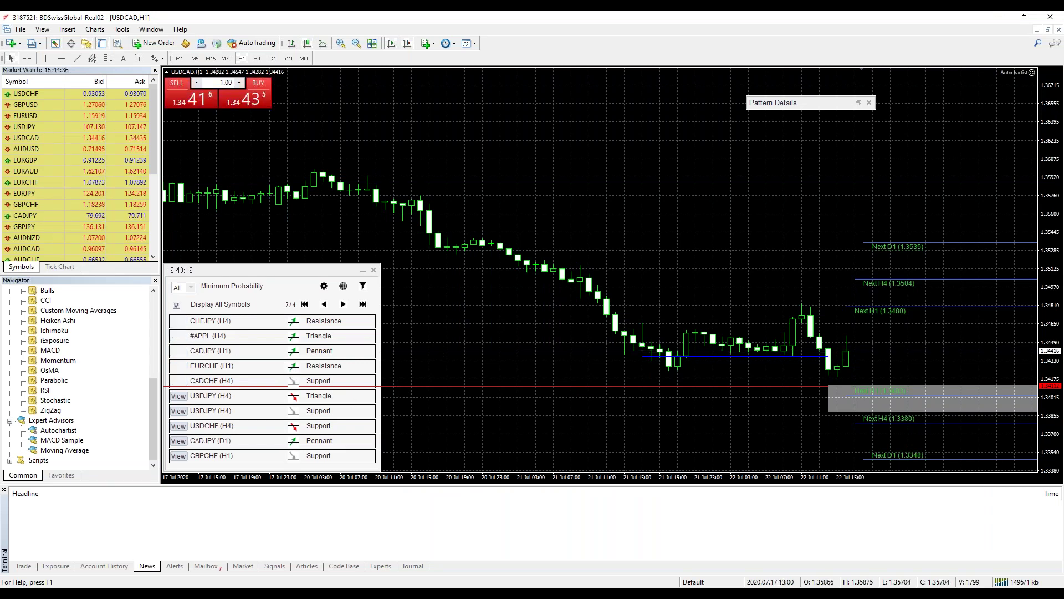
{"action": "left_click", "coordinate": [255, 320]}
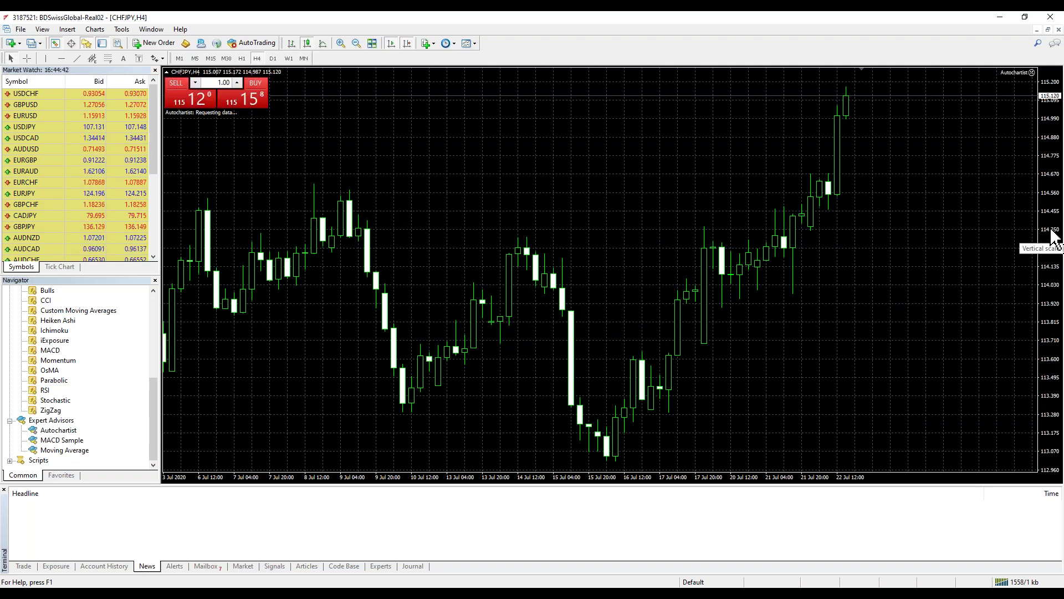
{"action": "left_click_drag", "start_coordinate": [1053, 236], "coordinate": [1048, 397]}
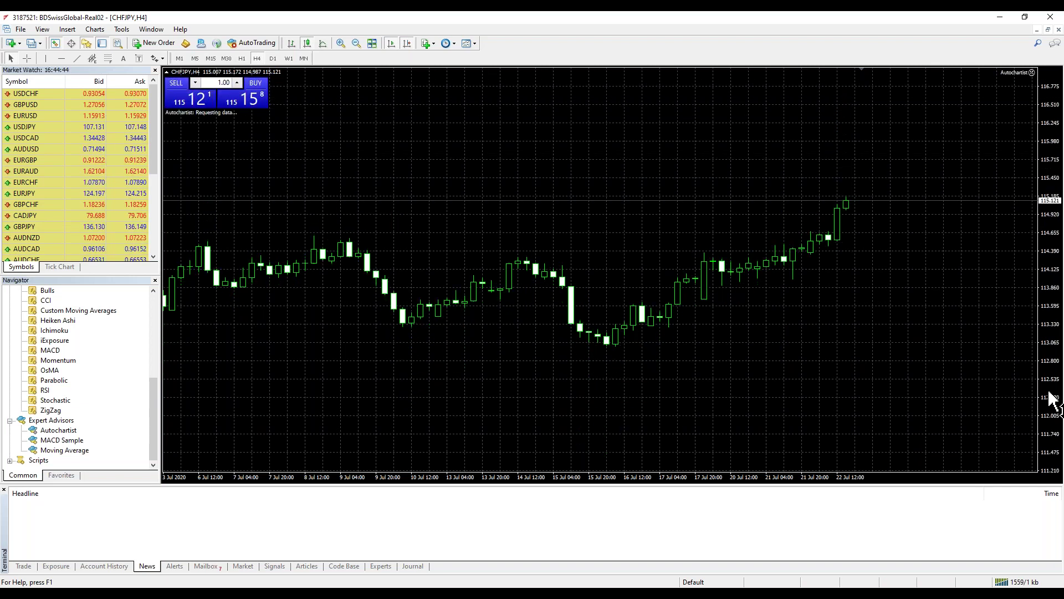
{"action": "left_click_drag", "start_coordinate": [1056, 289], "coordinate": [1056, 302]}
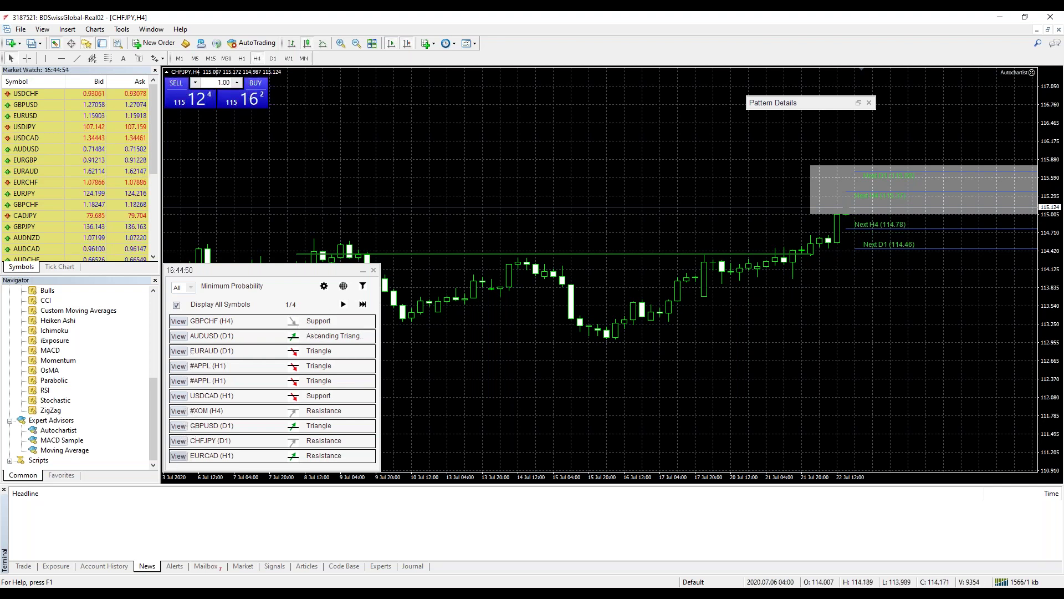
Open the EURCAD (H1) Resistance pattern and place a vertical line at the start of its forecast zone
{"action": "left_click", "coordinate": [178, 456]}
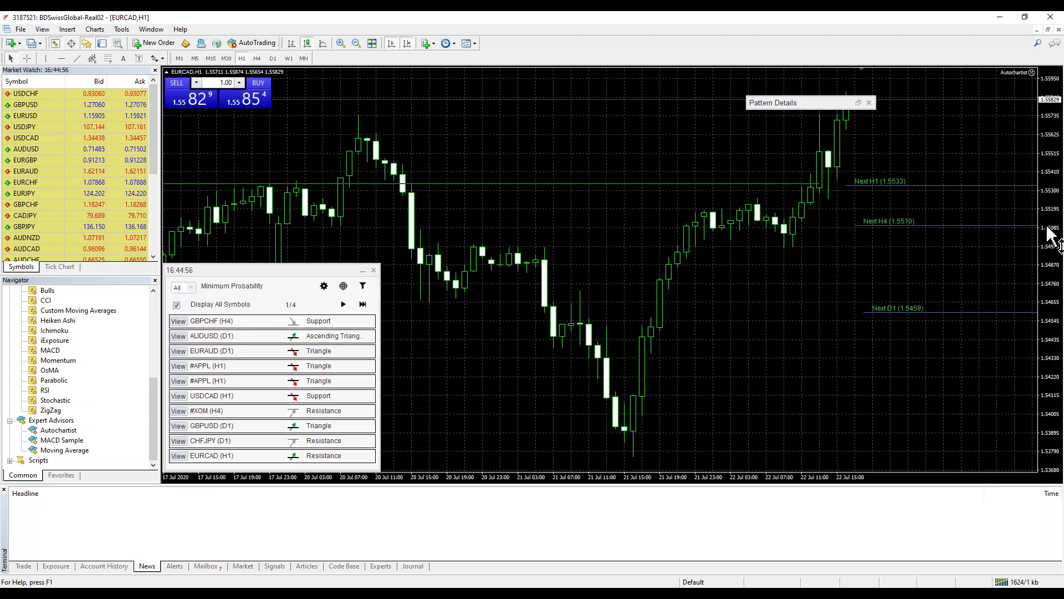
{"action": "mouse_move", "coordinate": [1049, 341]}
{"action": "left_mouse_down"}
{"action": "mouse_move", "coordinate": [1047, 356]}
{"action": "mouse_move", "coordinate": [1047, 343]}
{"action": "left_mouse_up"}
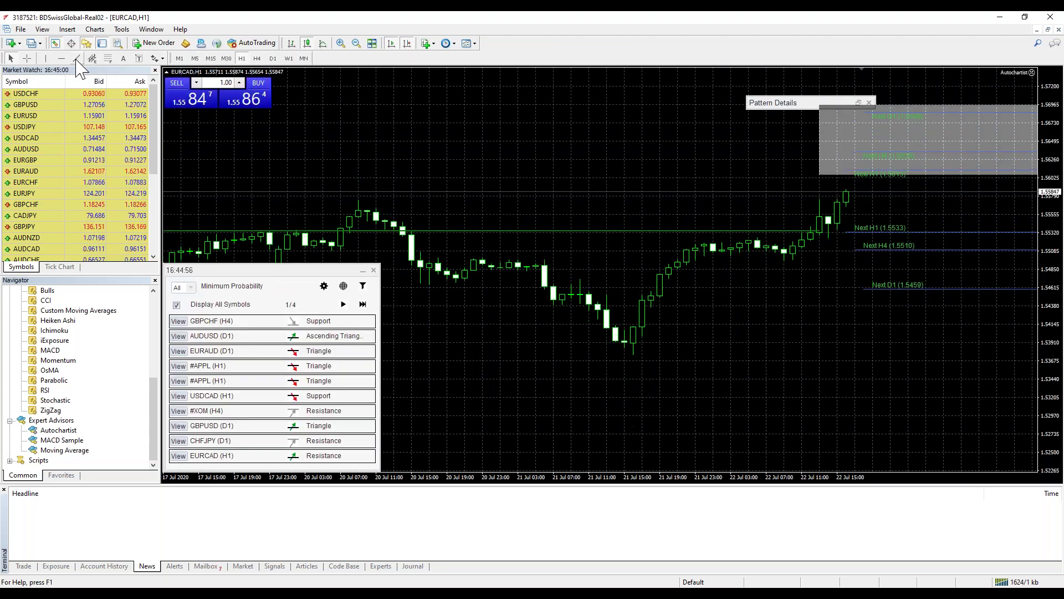
{"action": "left_click", "coordinate": [47, 59]}
{"action": "left_click", "coordinate": [819, 214]}
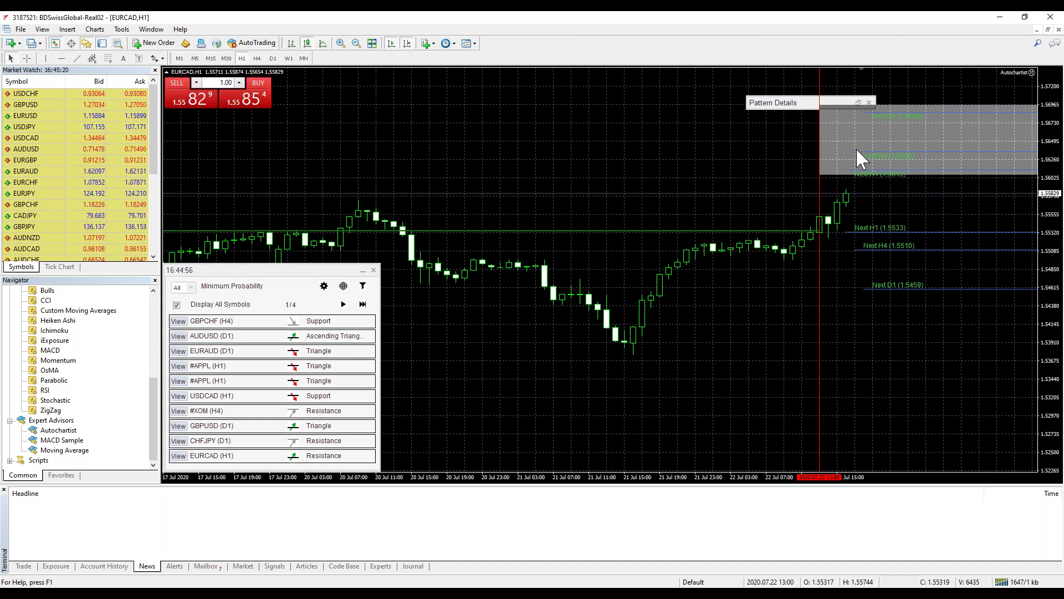
Switch back to the Performance Statistics page in the browser and open the FOREX report for Key Levels (Breakouts)
{"action": "left_click", "coordinate": [151, 593]}
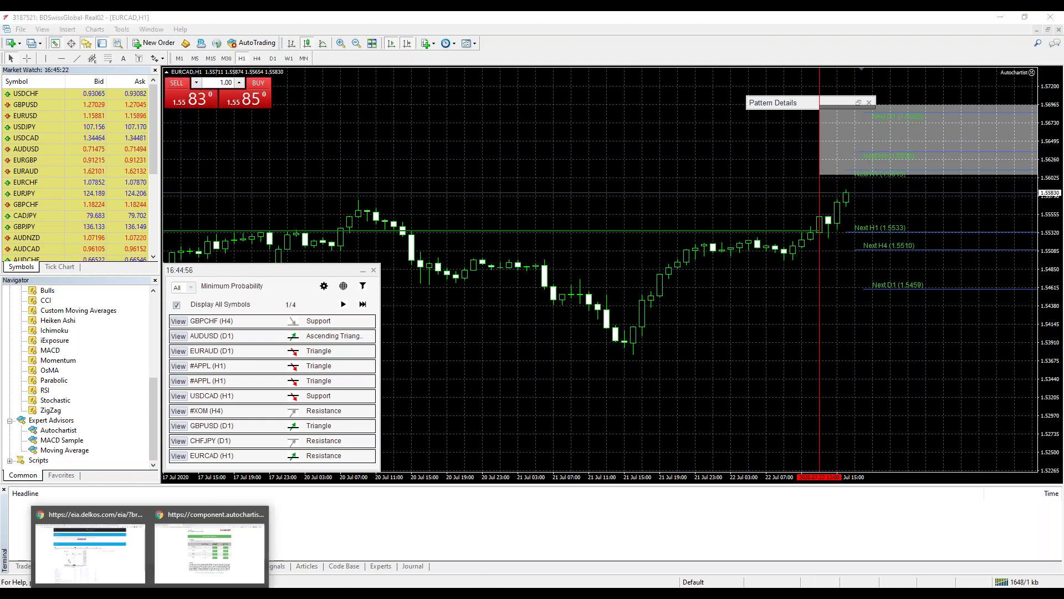
{"action": "left_click", "coordinate": [215, 549]}
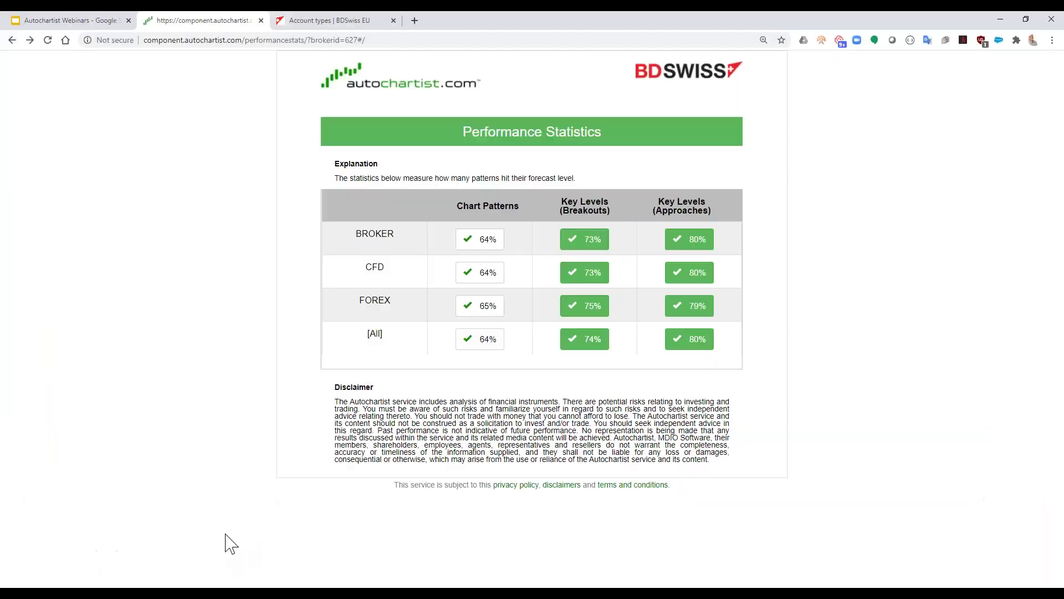
{"action": "left_click", "coordinate": [588, 312]}
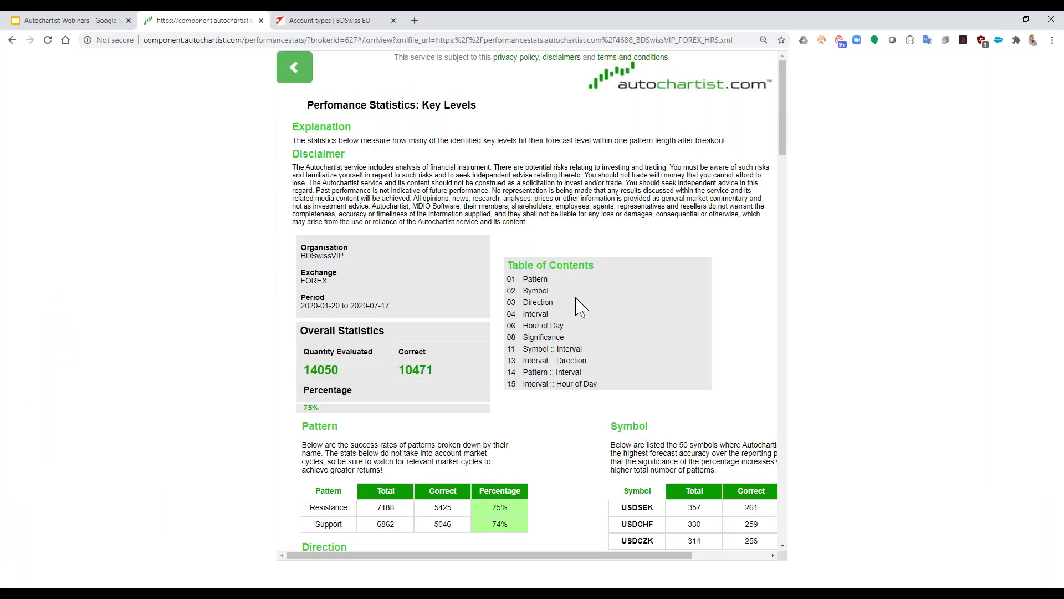
Review the key levels' overall quantity evaluated, correct and percentage figures, plus the Pattern, Direction and Interval tables
{"action": "double_click", "coordinate": [333, 367]}
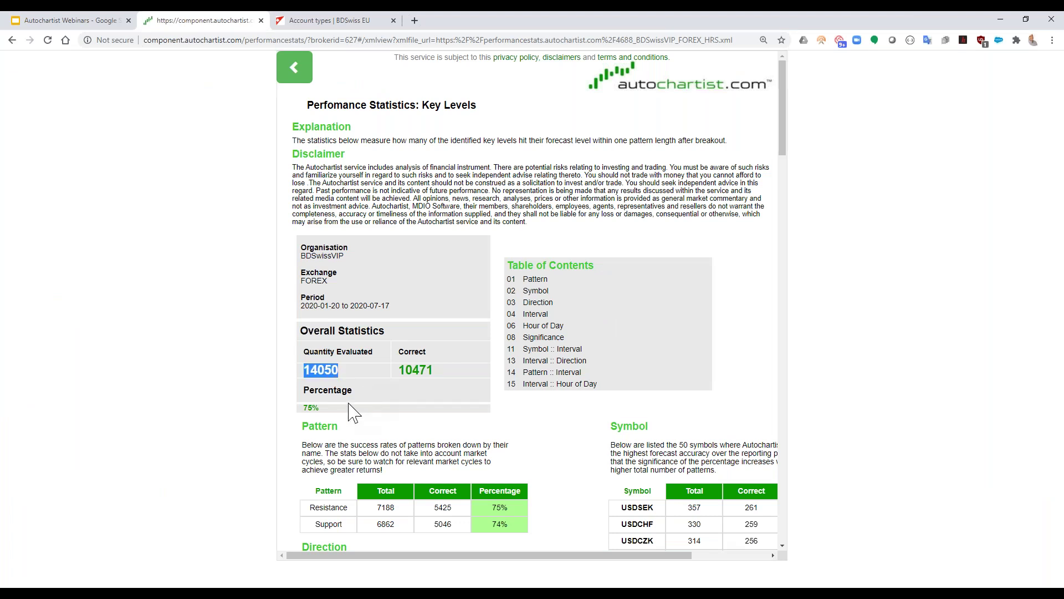
{"action": "left_click_drag", "start_coordinate": [333, 413], "coordinate": [307, 355]}
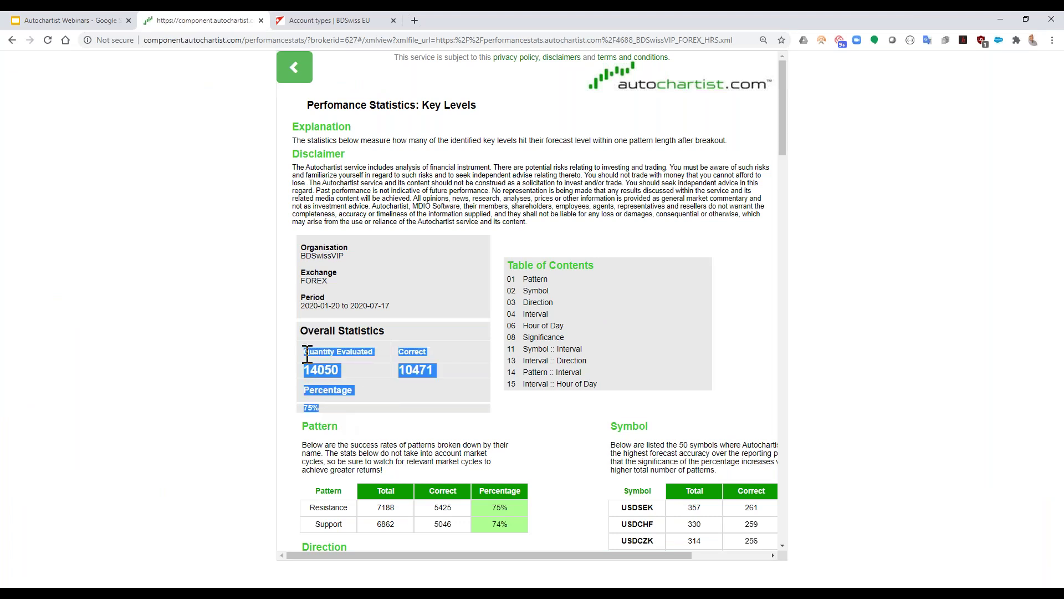
{"action": "left_click_drag", "start_coordinate": [784, 99], "coordinate": [787, 136]}
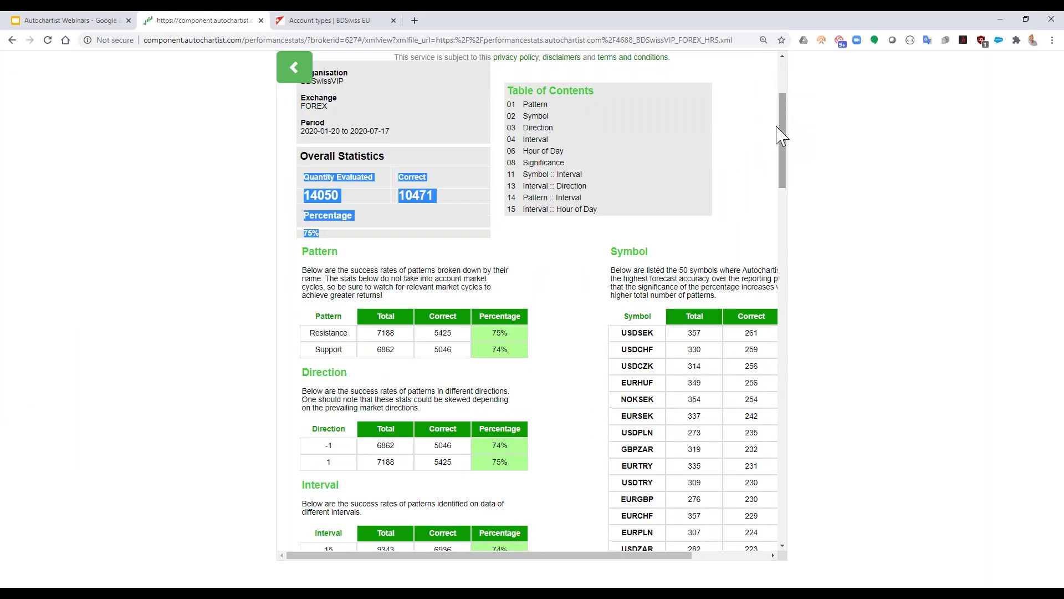
{"action": "left_click", "coordinate": [332, 230]}
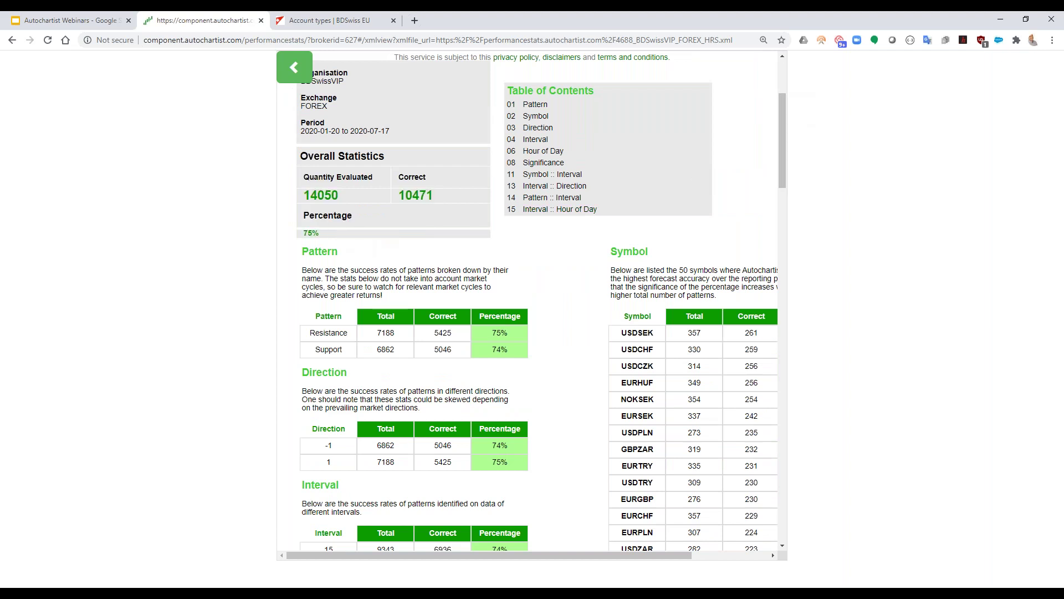
{"action": "double_click", "coordinate": [408, 196]}
{"action": "left_click", "coordinate": [408, 196]}
{"action": "scroll", "coordinate": [509, 430], "scroll_direction": "down", "scroll_amount": 1}
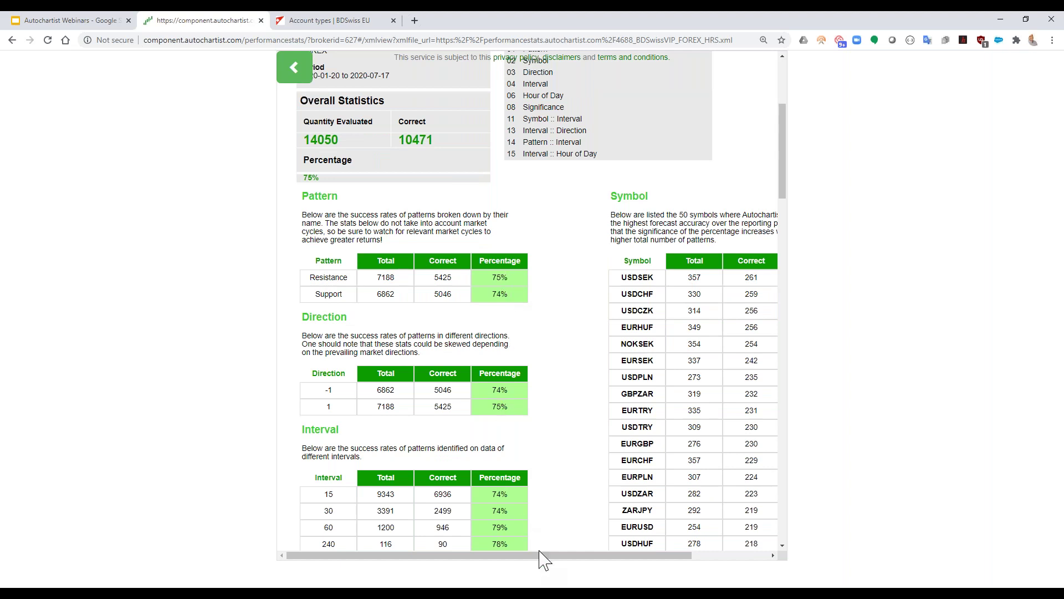
{"action": "scroll", "coordinate": [632, 405], "scroll_direction": "down", "scroll_amount": 1}
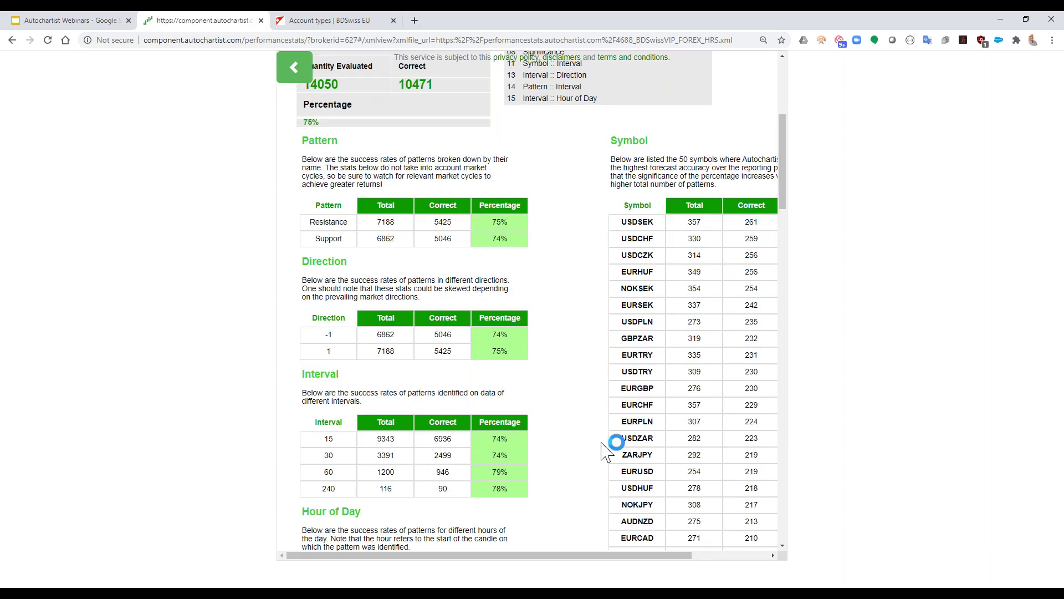
Examine the Symbol table's success rates, highlighting the EURUSD row and its Total and Correct figures
{"action": "left_click_drag", "start_coordinate": [512, 561], "coordinate": [631, 556]}
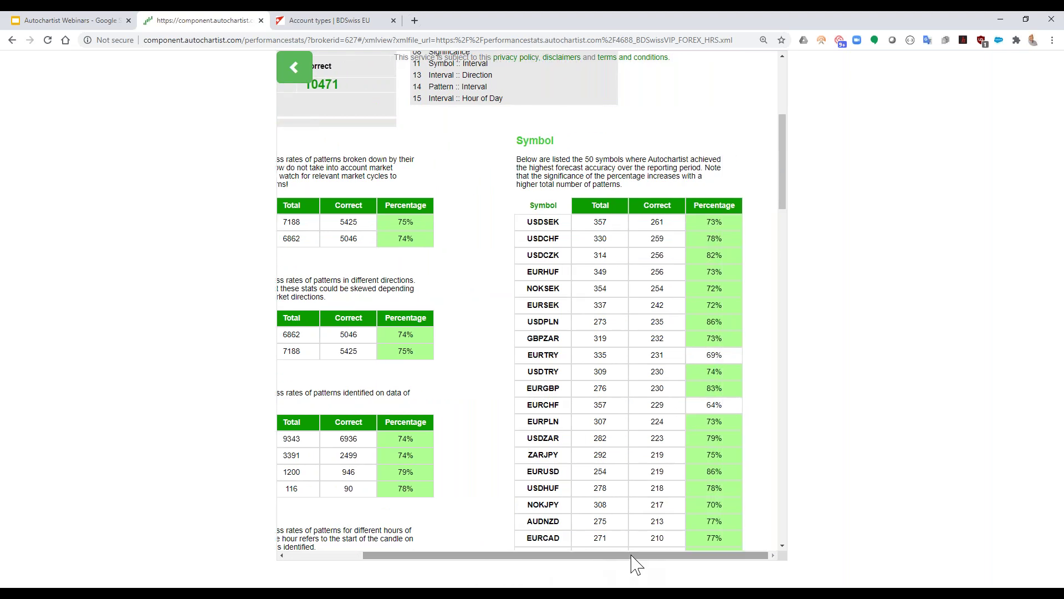
{"action": "left_click_drag", "start_coordinate": [786, 157], "coordinate": [784, 181]}
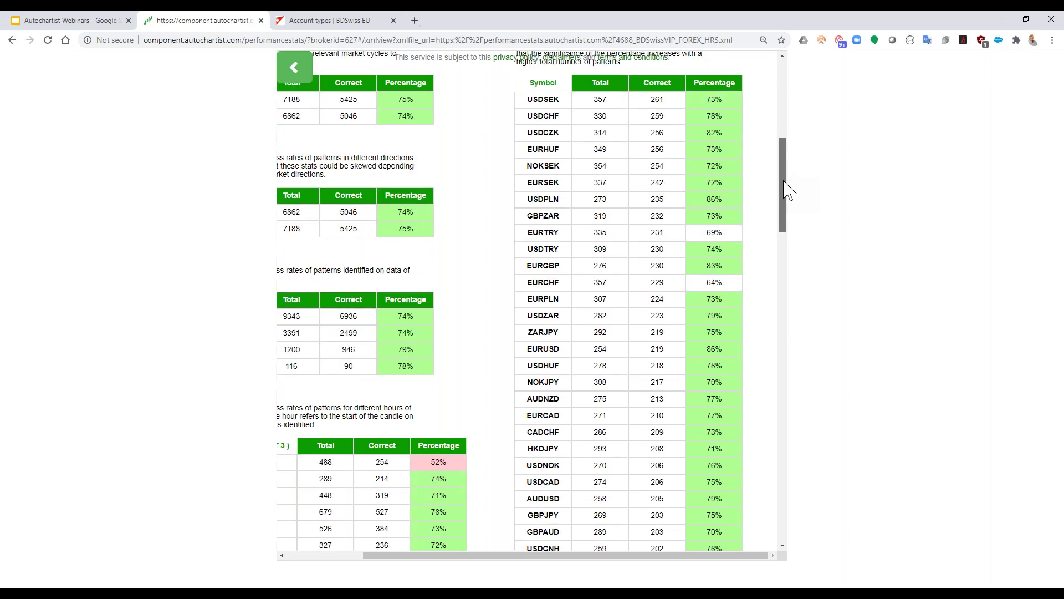
{"action": "left_click_drag", "start_coordinate": [526, 348], "coordinate": [723, 351]}
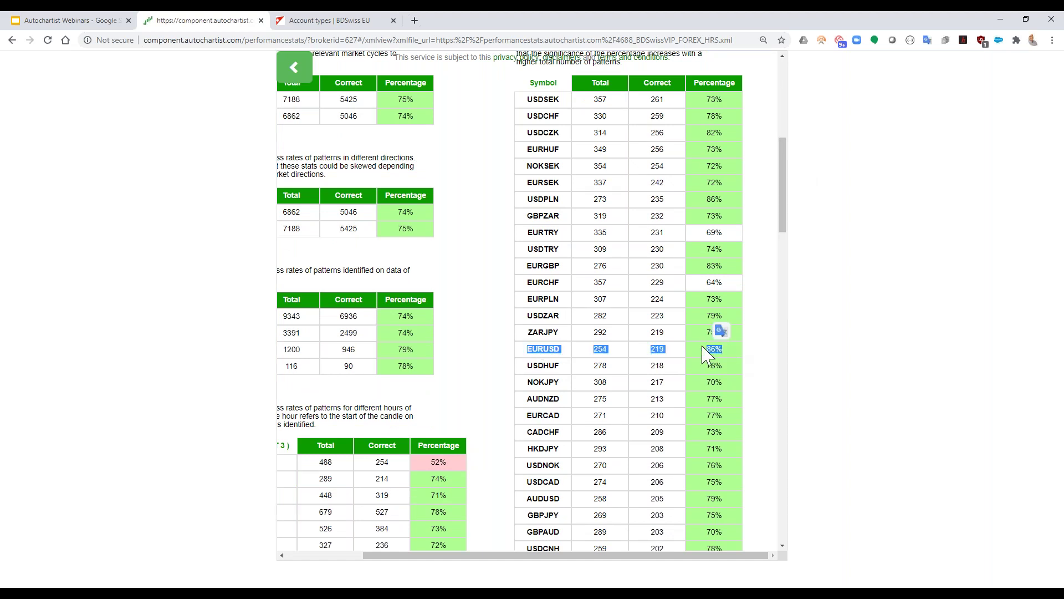
{"action": "double_click", "coordinate": [598, 349]}
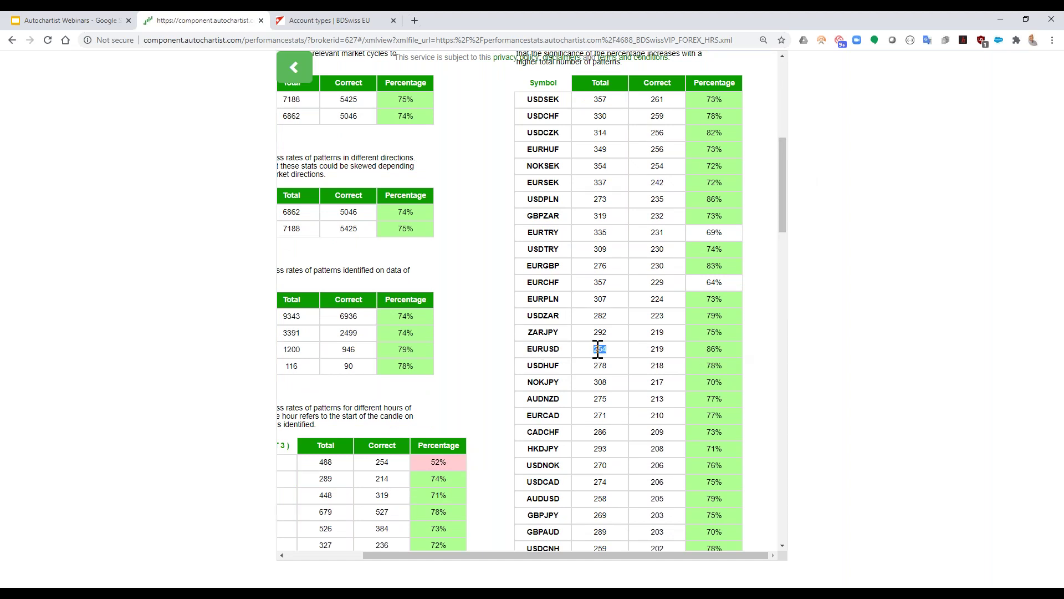
{"action": "double_click", "coordinate": [658, 348]}
{"action": "left_click_drag", "start_coordinate": [723, 349], "coordinate": [540, 350]}
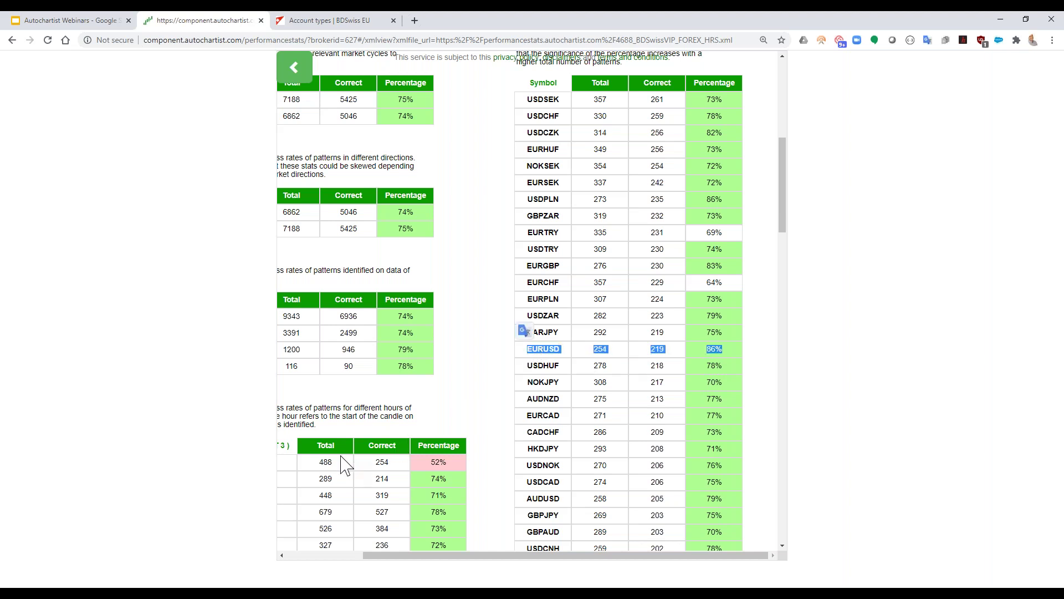
Look through the Hour of Day, Significance and Interval :: Direction tables, and return to the Performance Statistics overview
{"action": "left_click_drag", "start_coordinate": [458, 556], "coordinate": [381, 556]}
{"action": "scroll", "coordinate": [472, 436], "scroll_direction": "down", "scroll_amount": 8}
{"action": "scroll", "coordinate": [473, 436], "scroll_direction": "down", "scroll_amount": 3}
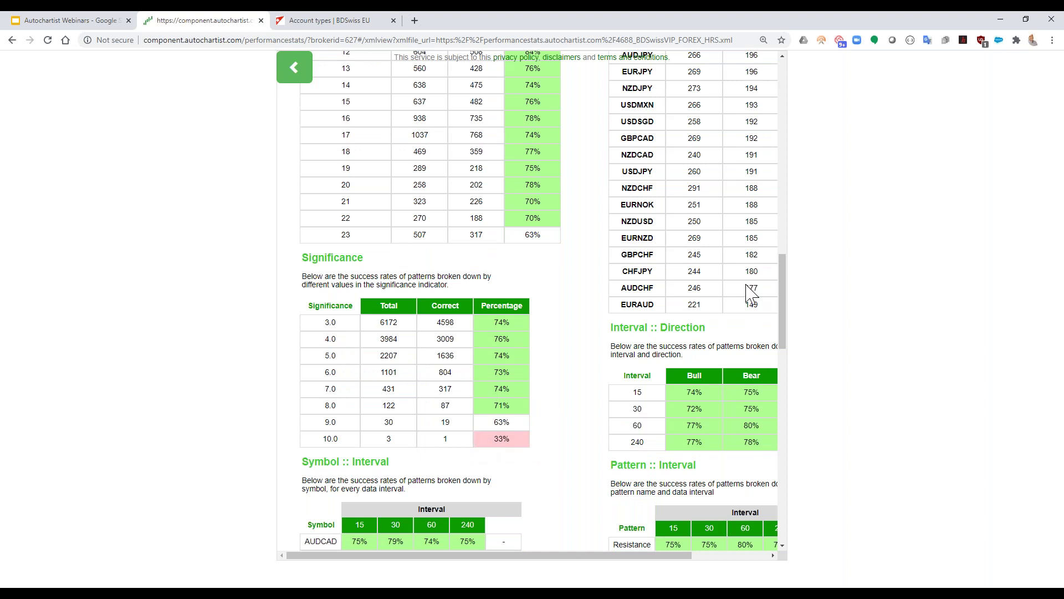
{"action": "left_click_drag", "start_coordinate": [786, 311], "coordinate": [795, 114]}
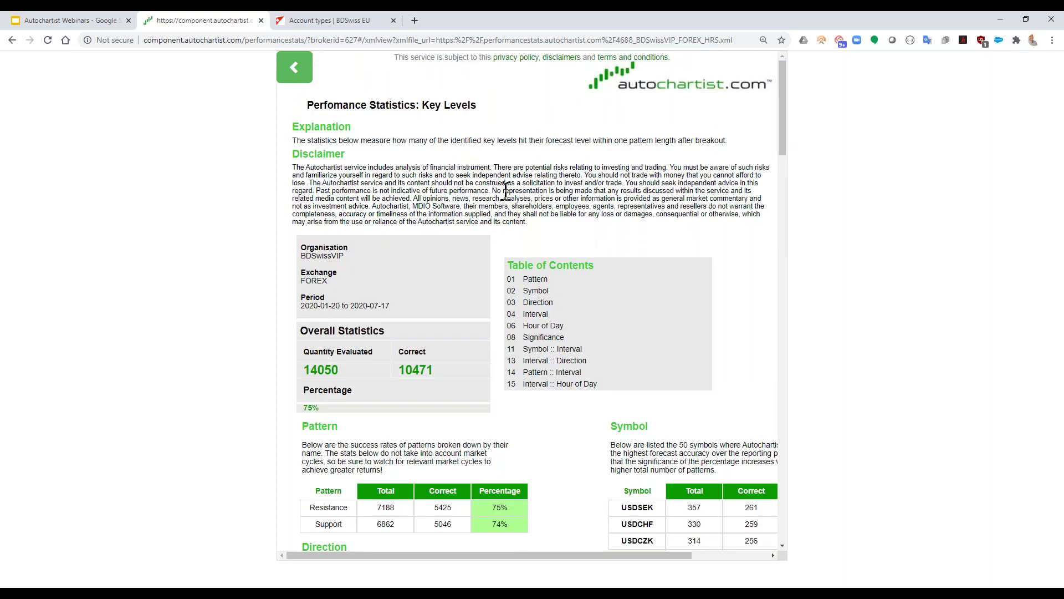
{"action": "left_click", "coordinate": [294, 69]}
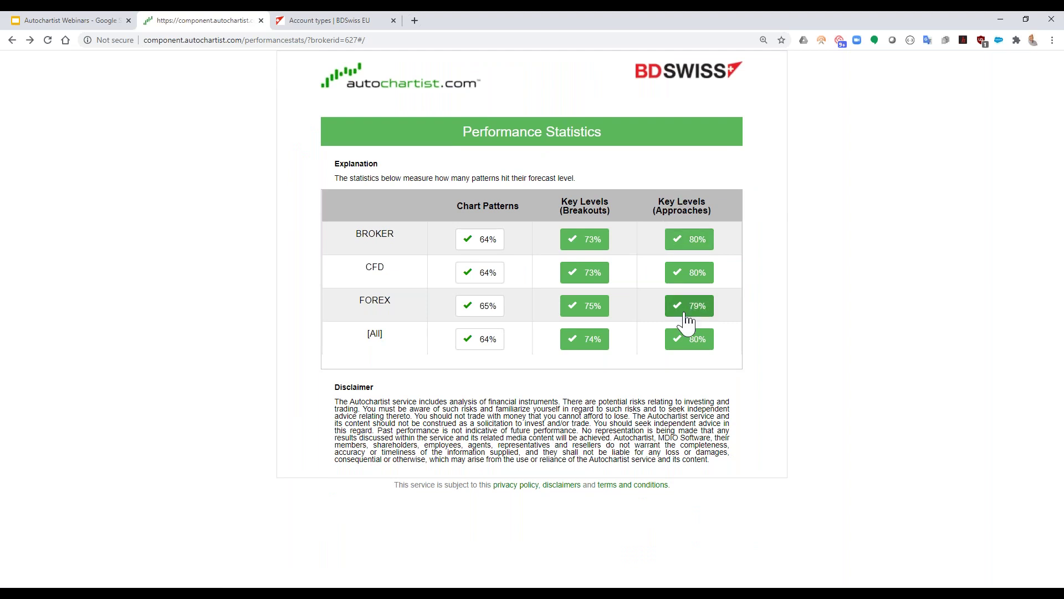
Switch to MetaTrader, open the GBPCHF (H4) Support pattern and compress the chart's price scale
{"action": "key", "text": "alt+Tab"}
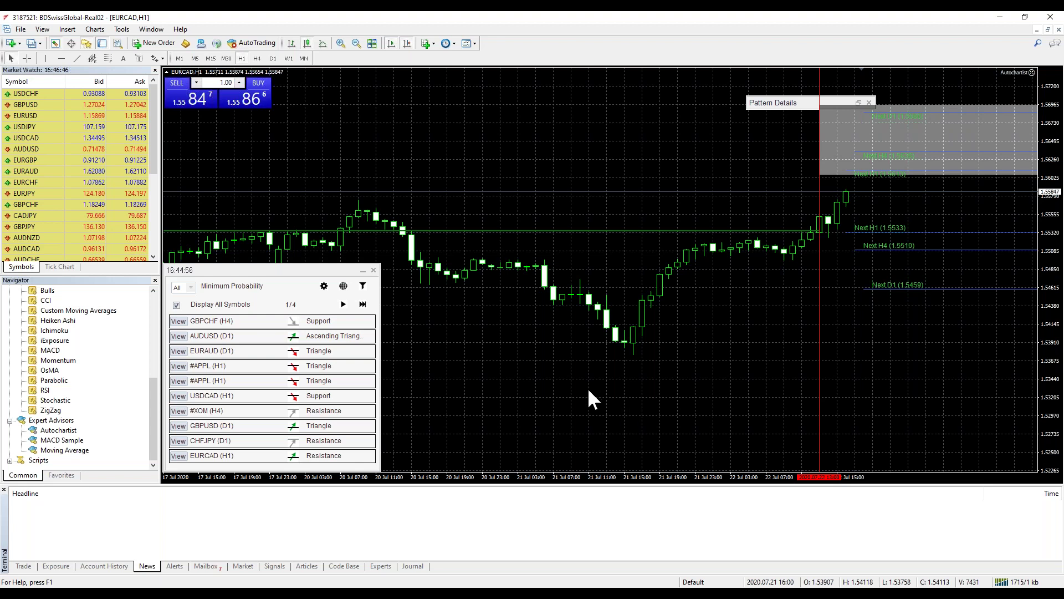
{"action": "left_click", "coordinate": [181, 323]}
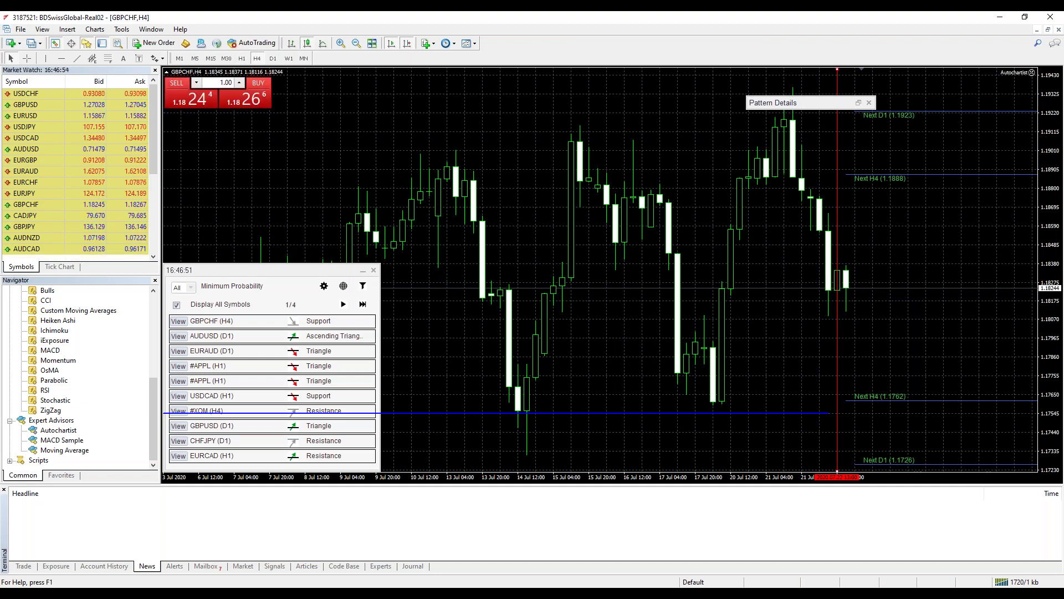
{"action": "left_click_drag", "start_coordinate": [1052, 285], "coordinate": [1045, 460]}
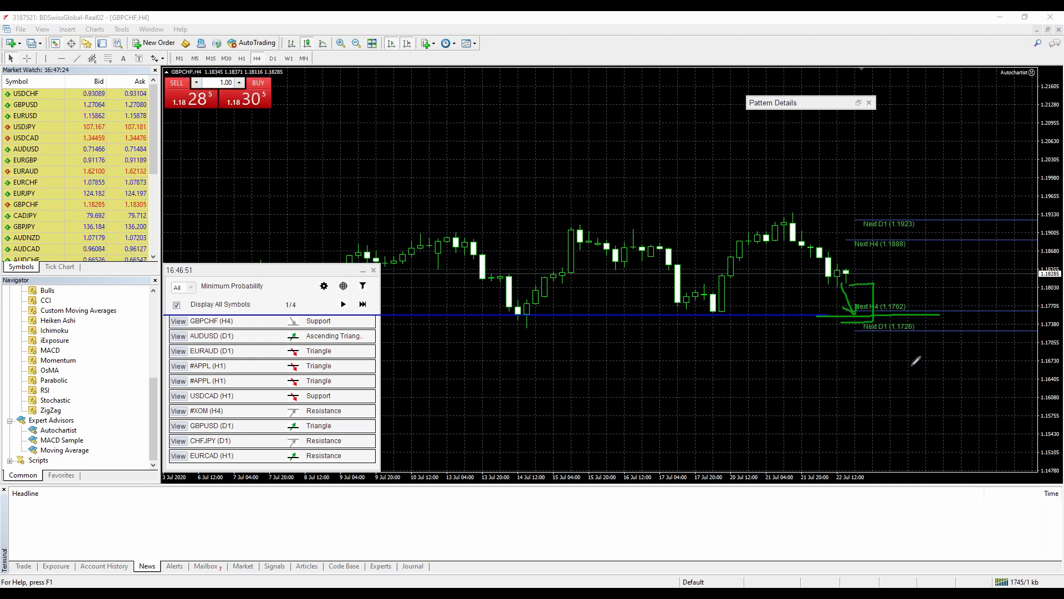
Circle the breakout icons of AUDUSD (D1) and EURCAD (H1) in the pattern list, and clear the screen annotations
{"action": "mouse_move", "coordinate": [302, 332]}
{"action": "left_mouse_down"}
{"action": "mouse_move", "coordinate": [279, 343]}
{"action": "mouse_move", "coordinate": [304, 333]}
{"action": "left_mouse_up"}
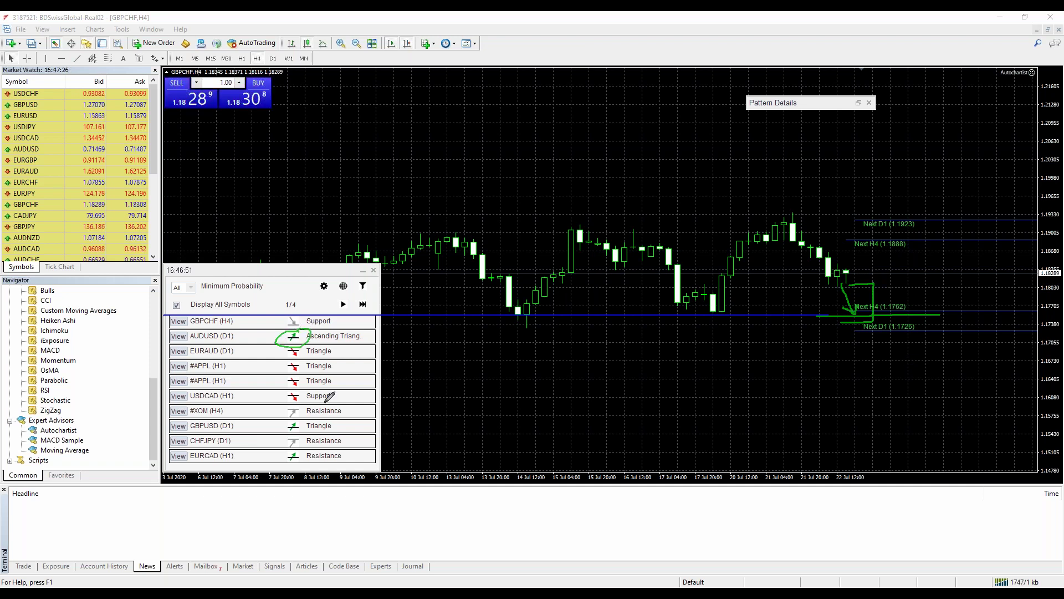
{"action": "left_click_drag", "start_coordinate": [299, 450], "coordinate": [309, 444]}
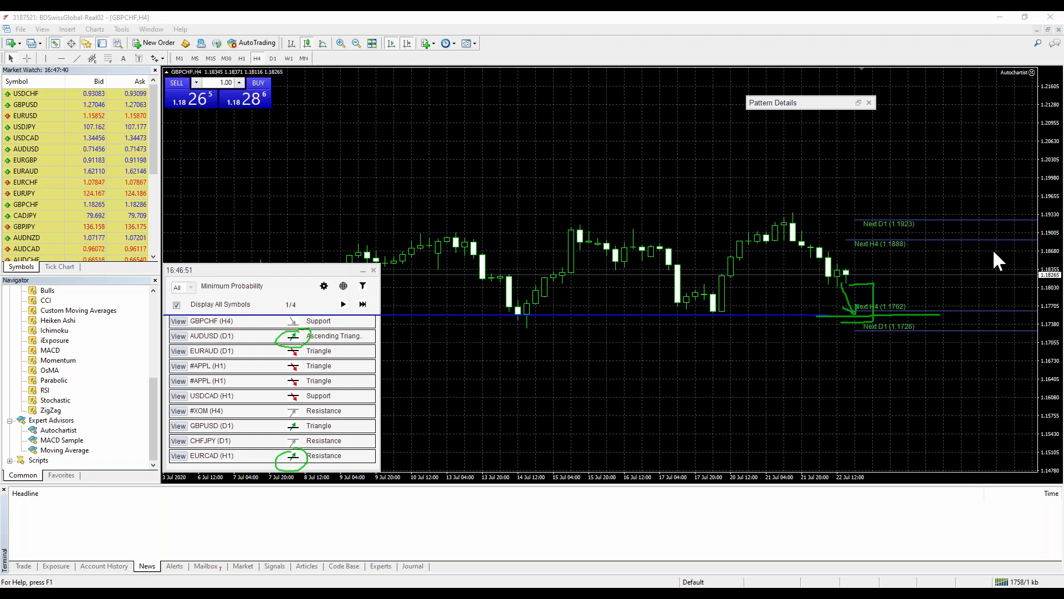
{"action": "key", "text": "e"}
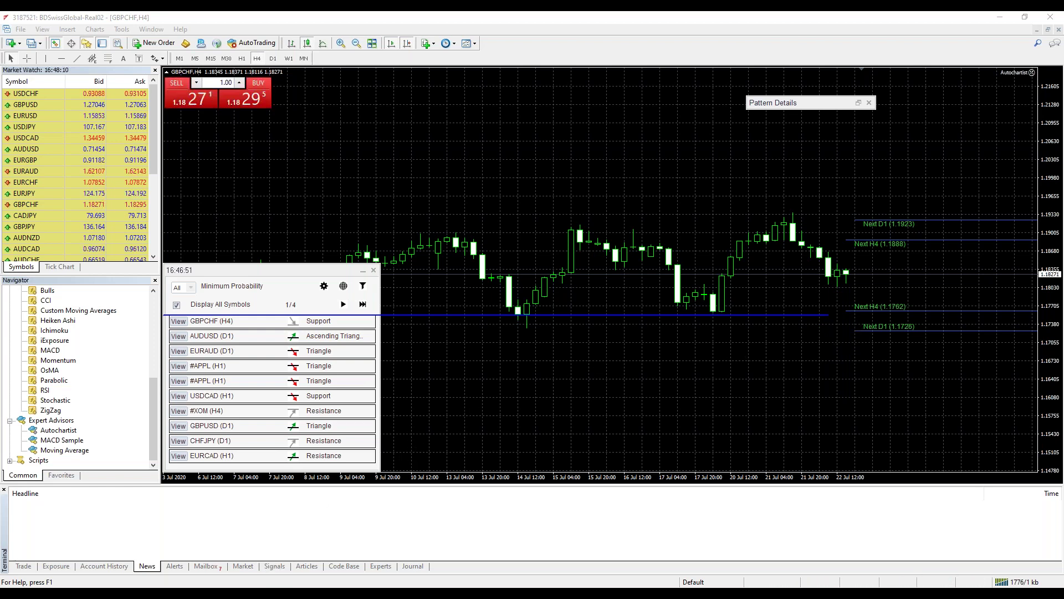
Switch back to the browser and open the FOREX report for Key Levels (Approaches)
{"action": "mouse_move", "coordinate": [151, 593]}
{"action": "left_click", "coordinate": [200, 554]}
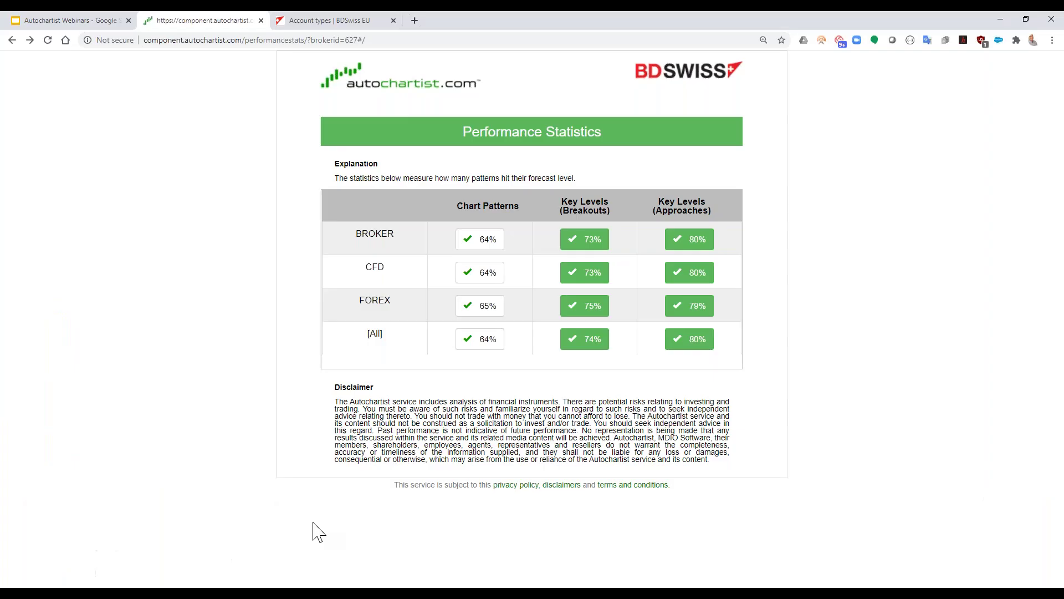
{"action": "left_click", "coordinate": [689, 307]}
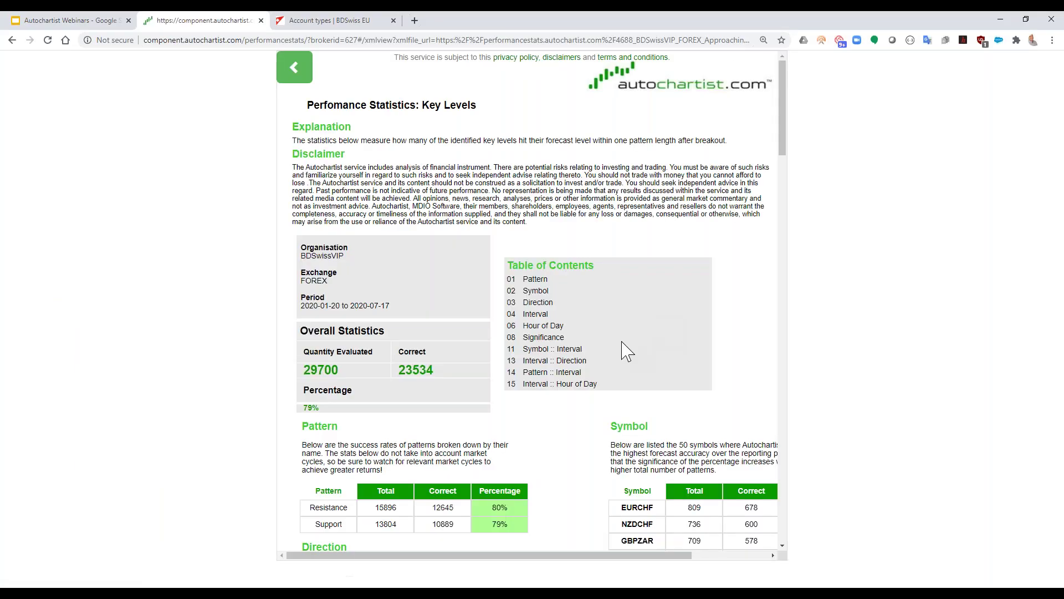
Examine the overall quantity evaluated, correct and percentage figures for the approaches to key levels
{"action": "left_click_drag", "start_coordinate": [787, 111], "coordinate": [788, 136]}
{"action": "double_click", "coordinate": [333, 219]}
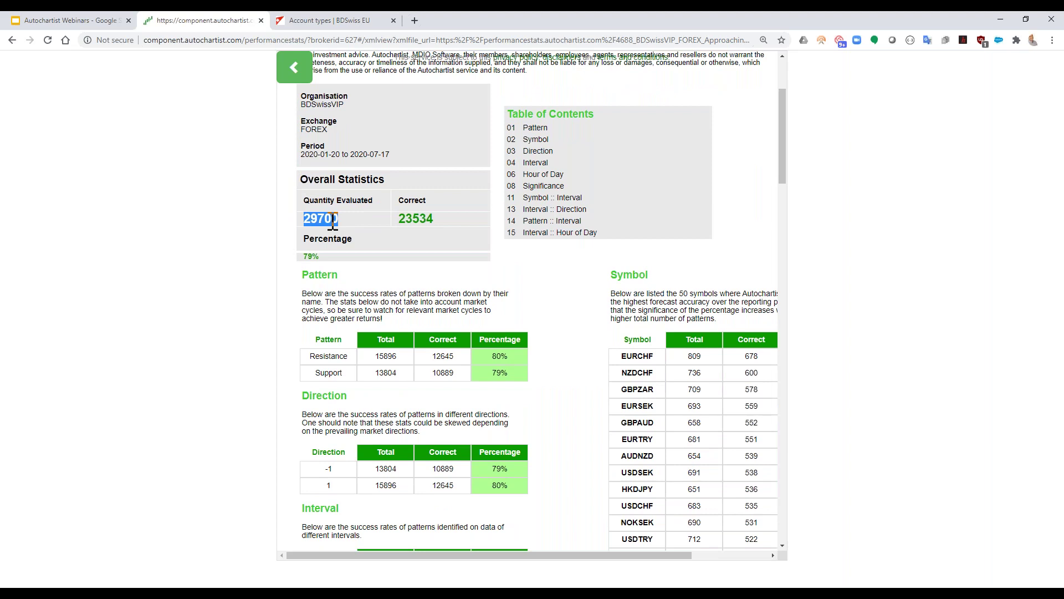
{"action": "double_click", "coordinate": [406, 216]}
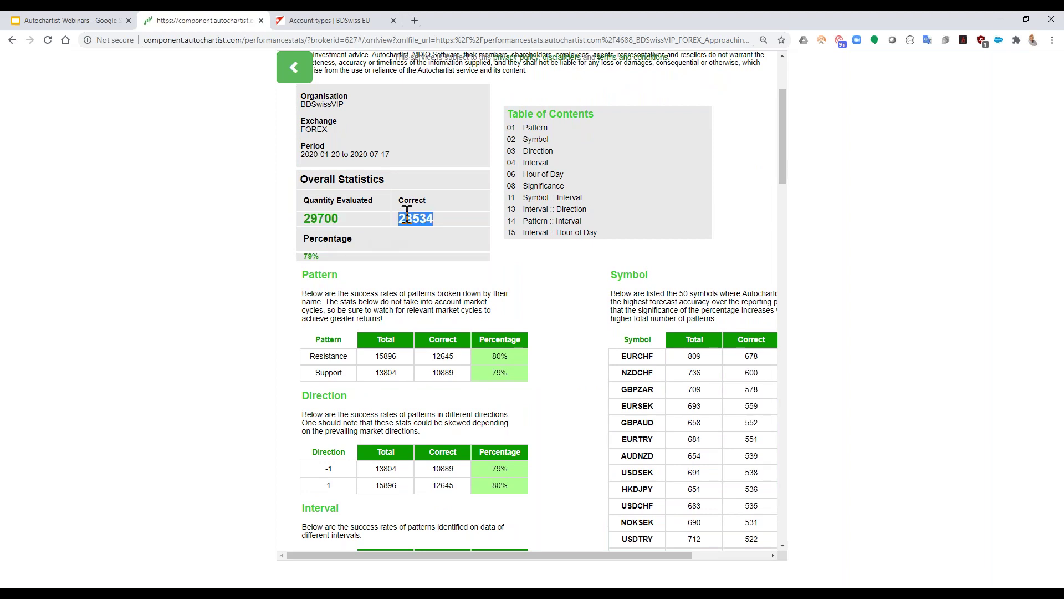
{"action": "left_click", "coordinate": [310, 257]}
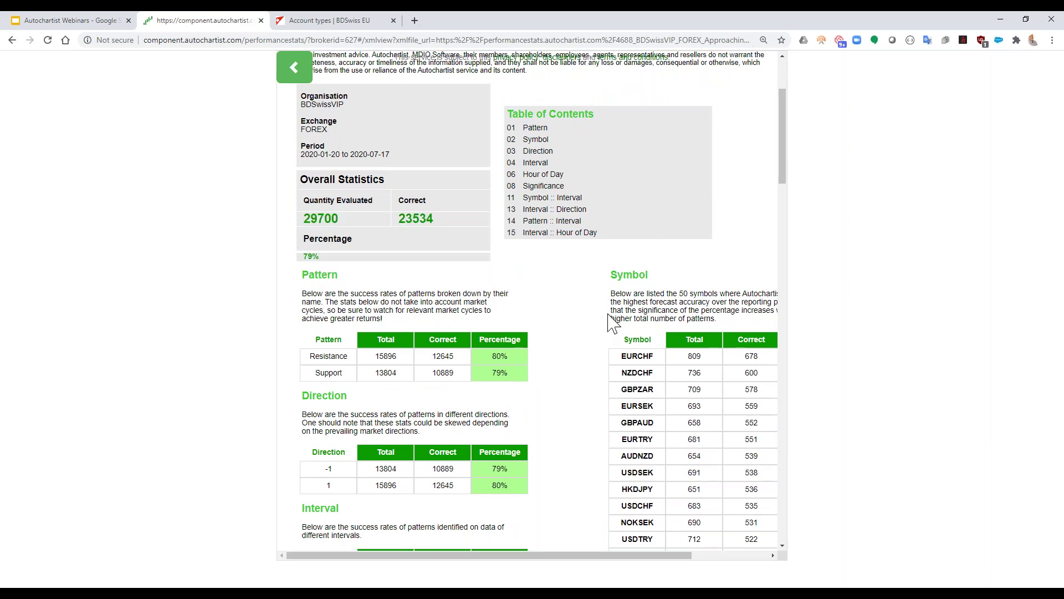
Review the approaches report's Pattern, Direction, Interval and Symbol tables, including the symbol percentages
{"action": "left_click_drag", "start_coordinate": [781, 161], "coordinate": [787, 199]}
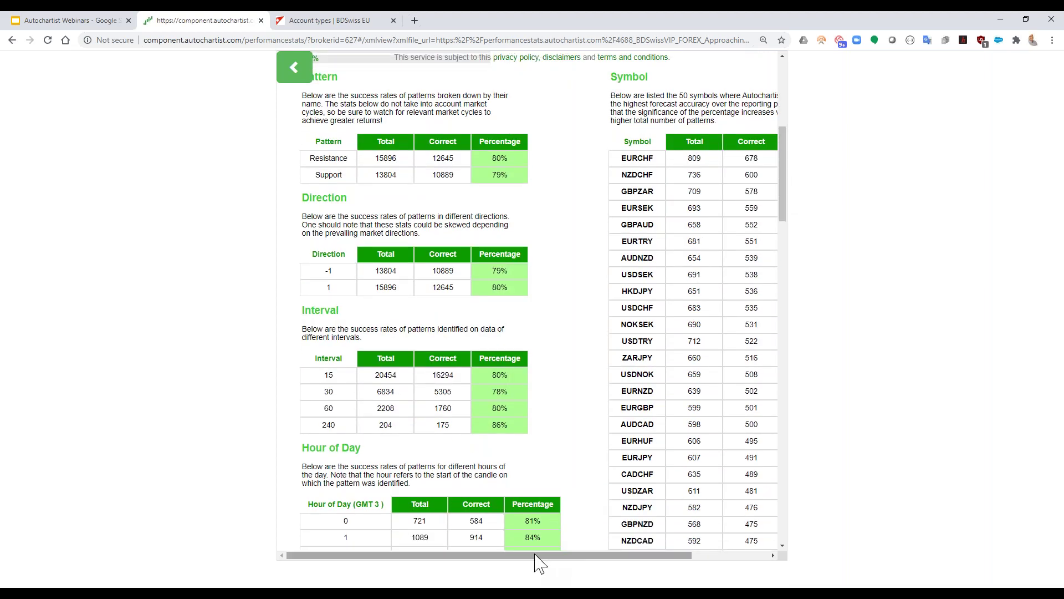
{"action": "left_click_drag", "start_coordinate": [534, 557], "coordinate": [636, 557]}
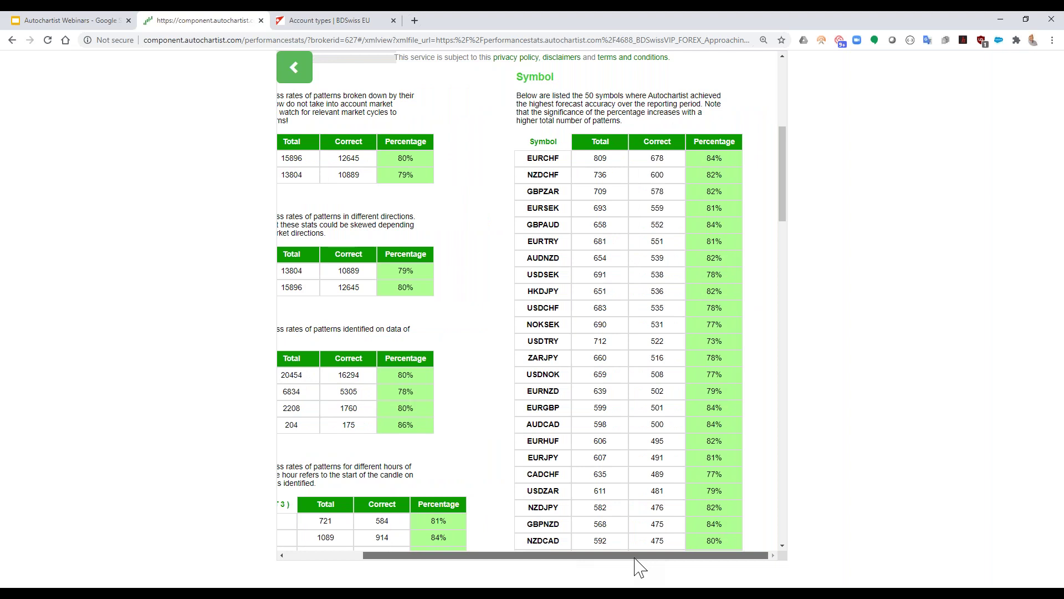
{"action": "scroll", "coordinate": [591, 420], "scroll_direction": "left", "scroll_amount": 2}
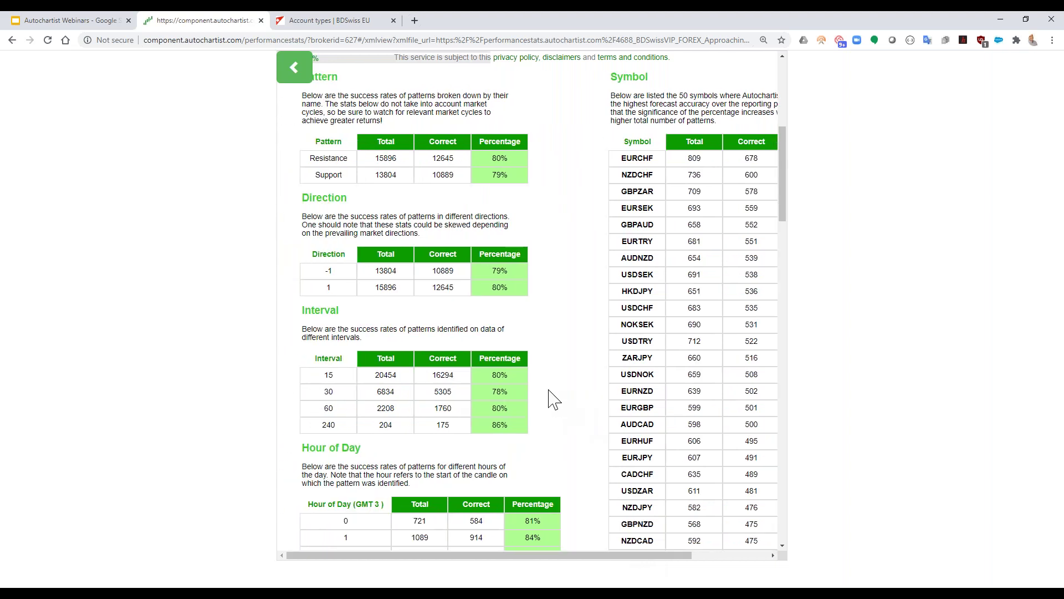
{"action": "scroll", "coordinate": [555, 399], "scroll_direction": "down", "scroll_amount": 1}
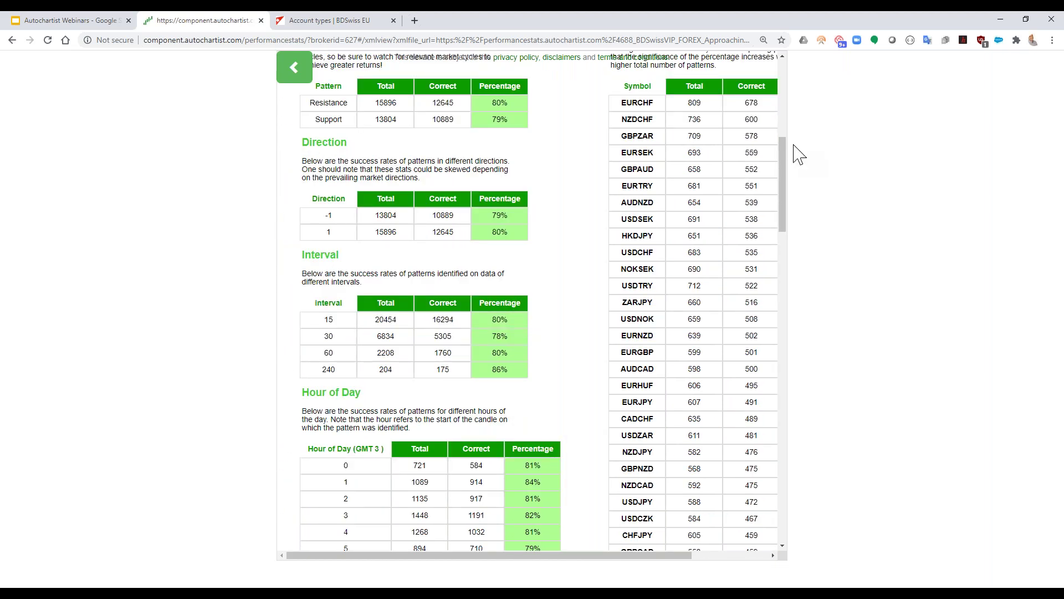
Examine the Symbol :: Interval table through all currency pairs, comparing the 15, 30, 60 and 240 columns
{"action": "left_click_drag", "start_coordinate": [788, 175], "coordinate": [789, 364]}
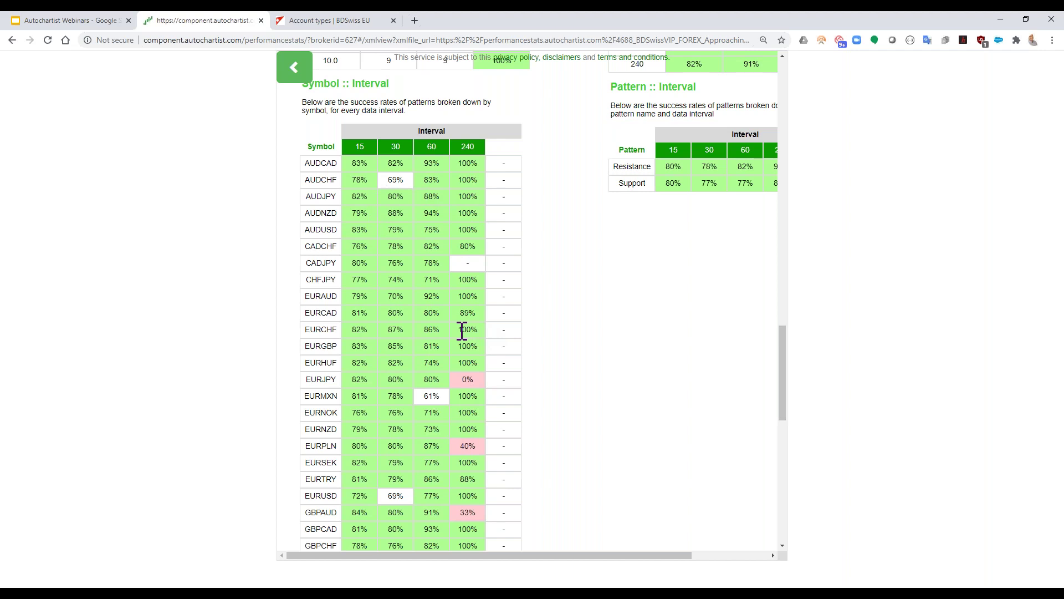
{"action": "scroll", "coordinate": [461, 331], "scroll_direction": "down", "scroll_amount": 3}
{"action": "scroll", "coordinate": [480, 332], "scroll_direction": "down", "scroll_amount": 3}
{"action": "scroll", "coordinate": [483, 333], "scroll_direction": "down", "scroll_amount": 3}
{"action": "scroll", "coordinate": [483, 333], "scroll_direction": "up", "scroll_amount": 8}
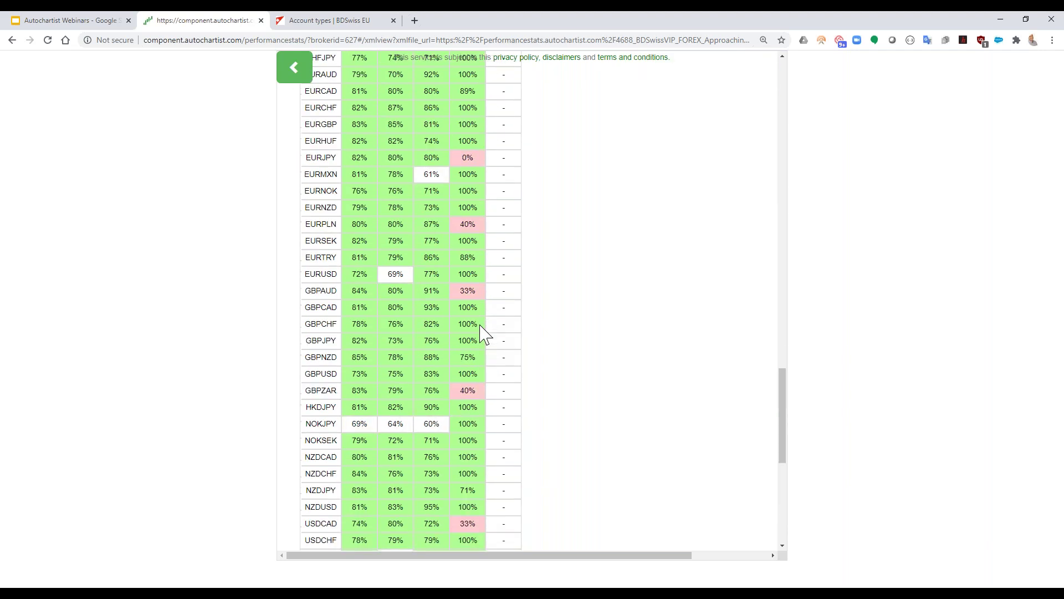
{"action": "scroll", "coordinate": [481, 332], "scroll_direction": "up", "scroll_amount": 2}
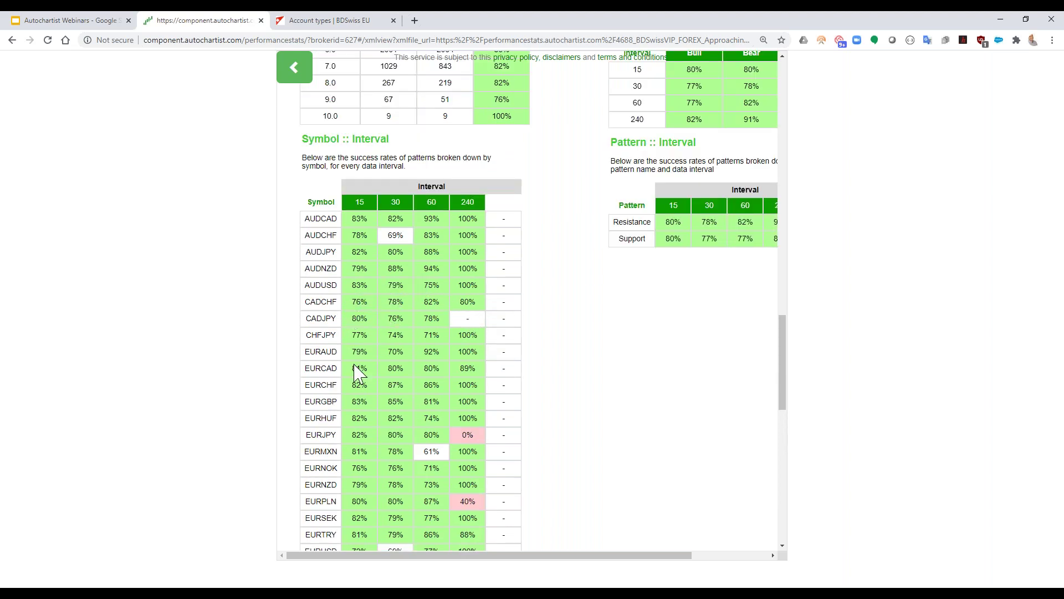
{"action": "scroll", "coordinate": [366, 402], "scroll_direction": "down", "scroll_amount": 9}
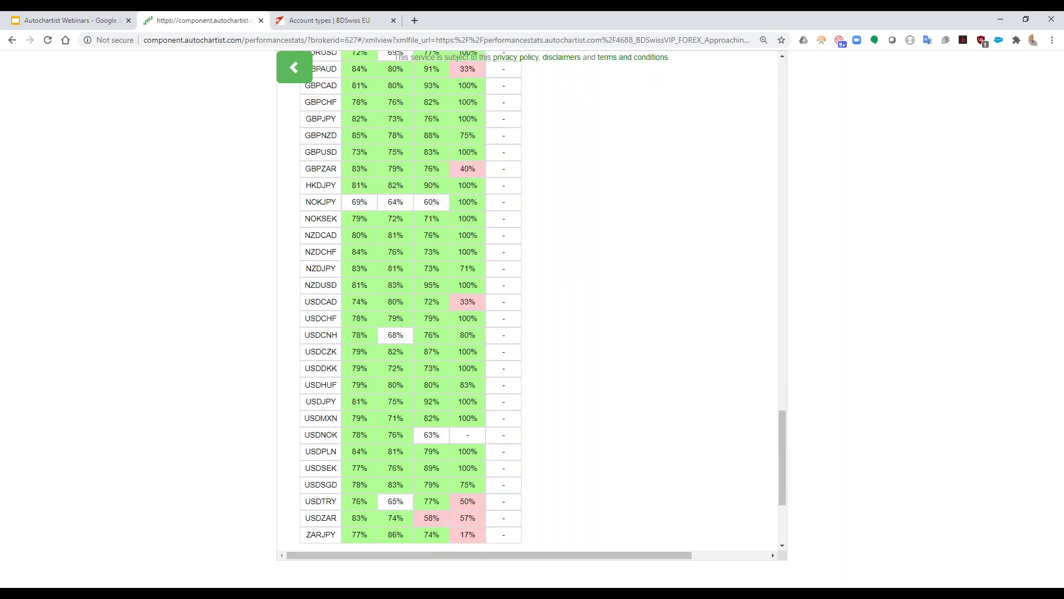
{"action": "left_click_drag", "start_coordinate": [786, 444], "coordinate": [790, 351]}
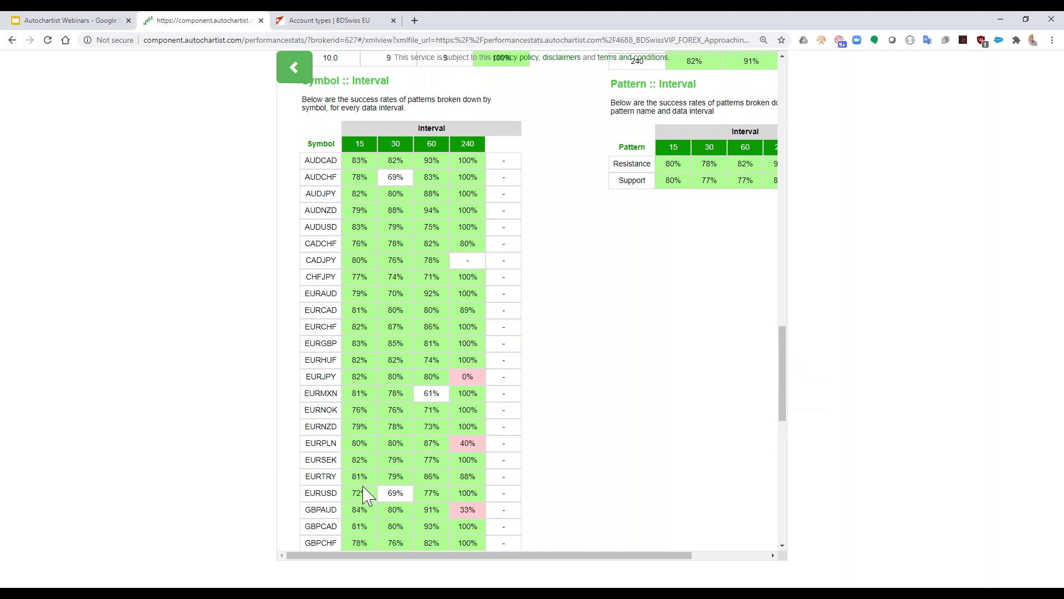
Switch to MetaTrader, sketch an arrow from the latest GBPCHF candles down to the support line, and clear the annotation
{"action": "left_click", "coordinate": [577, 586]}
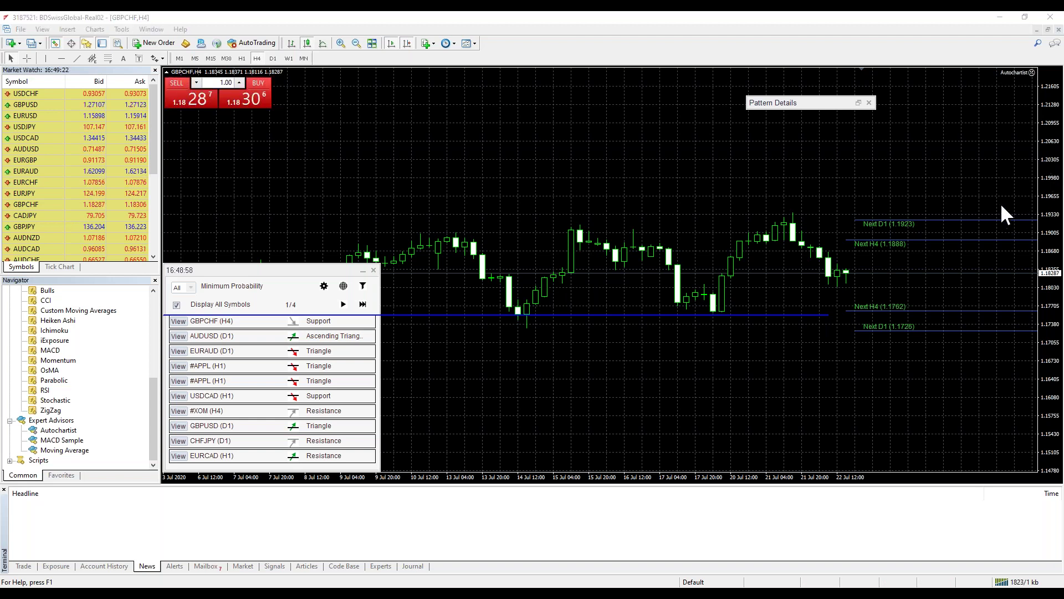
{"action": "mouse_move", "coordinate": [839, 280]}
{"action": "left_mouse_down"}
{"action": "mouse_move", "coordinate": [846, 316]}
{"action": "mouse_move", "coordinate": [864, 298]}
{"action": "left_mouse_up"}
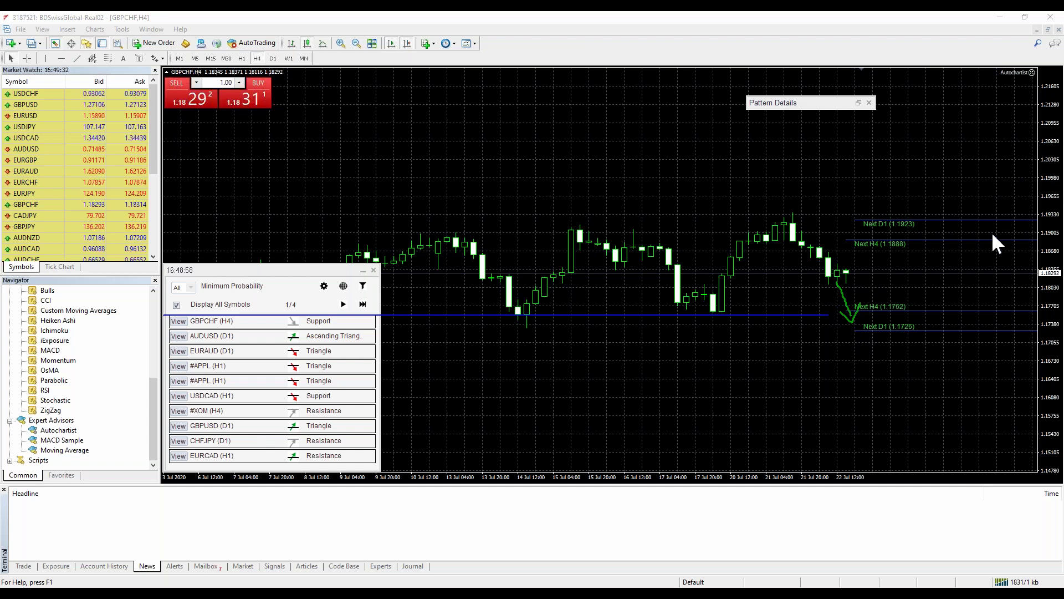
{"action": "key", "text": "Escape"}
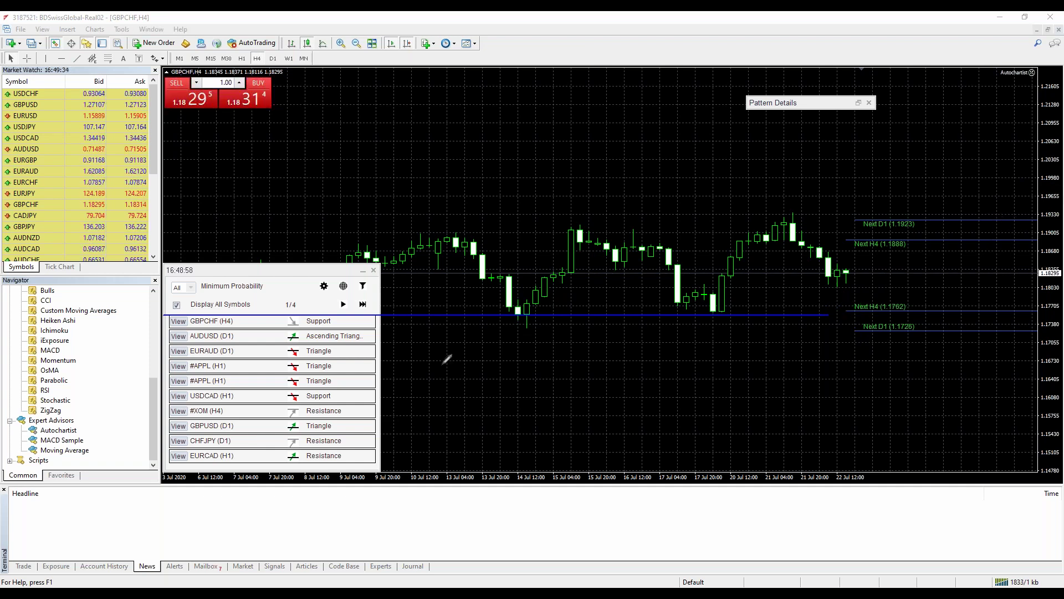
Circle the grey icons of GBPCHF (H4), #XOM (H4) and CHFJPY (D1), and sketch bounce and breakout arrows at the marked GBPCHF support
{"action": "mouse_move", "coordinate": [306, 313]}
{"action": "left_mouse_down"}
{"action": "mouse_move", "coordinate": [283, 327]}
{"action": "mouse_move", "coordinate": [296, 308]}
{"action": "left_mouse_up"}
{"action": "left_click_drag", "start_coordinate": [300, 435], "coordinate": [298, 411]}
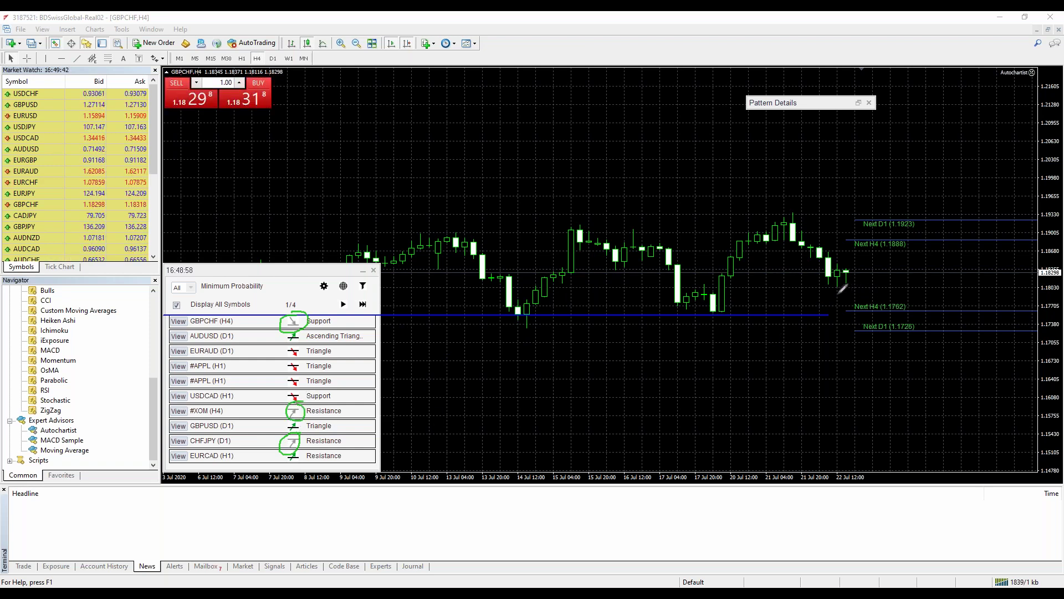
{"action": "mouse_move", "coordinate": [837, 295]}
{"action": "left_mouse_down"}
{"action": "mouse_move", "coordinate": [854, 328]}
{"action": "mouse_move", "coordinate": [927, 209]}
{"action": "mouse_move", "coordinate": [935, 223]}
{"action": "left_mouse_up"}
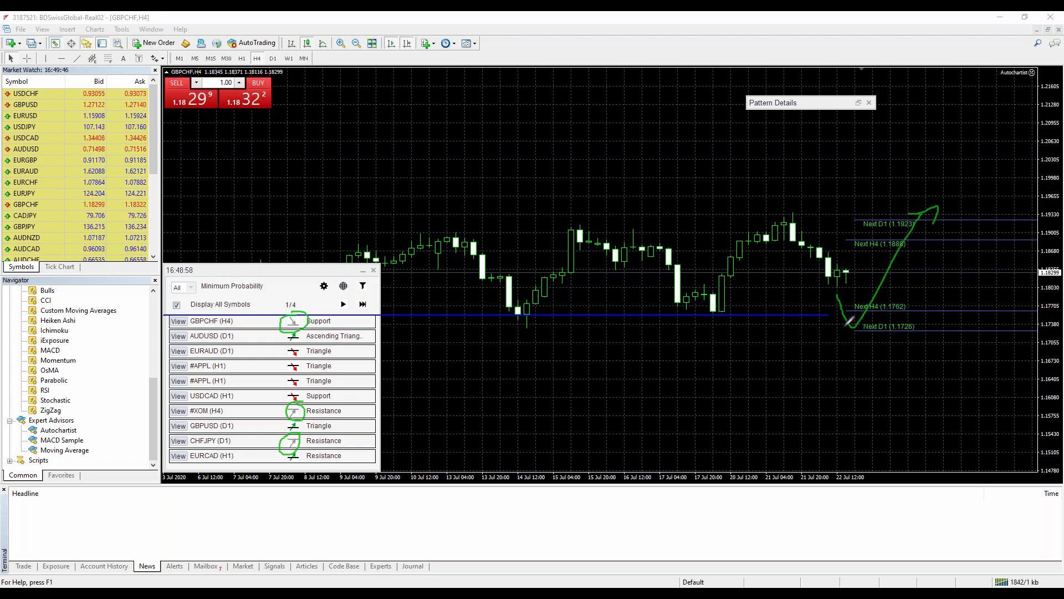
{"action": "mouse_move", "coordinate": [850, 321]}
{"action": "left_mouse_down"}
{"action": "mouse_move", "coordinate": [857, 444]}
{"action": "mouse_move", "coordinate": [873, 448]}
{"action": "mouse_move", "coordinate": [885, 416]}
{"action": "left_mouse_up"}
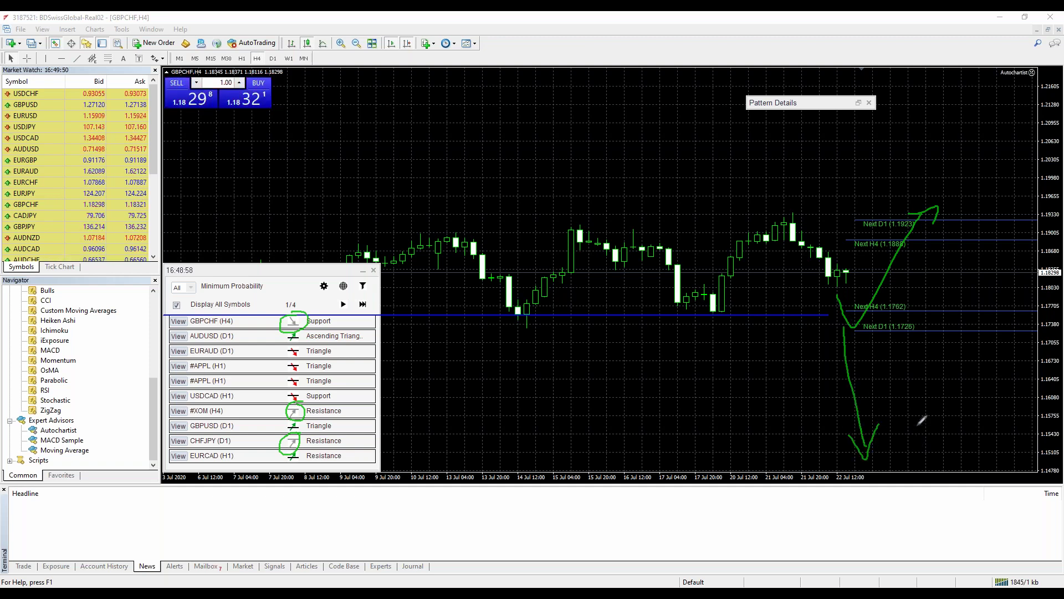
{"action": "left_click_drag", "start_coordinate": [829, 314], "coordinate": [873, 314]}
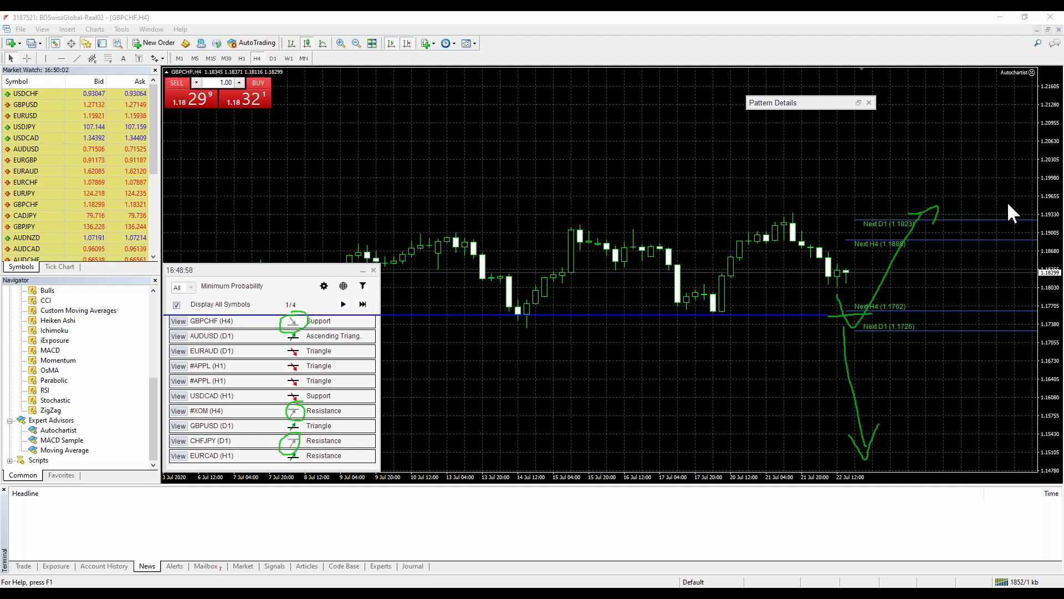
Replace the GBPCHF annotations with an arrow to support, a circle around the list icons and bounce and breakout arrows, and clear them
{"action": "key", "text": "e"}
{"action": "mouse_move", "coordinate": [834, 304]}
{"action": "left_mouse_down"}
{"action": "mouse_move", "coordinate": [834, 280]}
{"action": "mouse_move", "coordinate": [844, 299]}
{"action": "mouse_move", "coordinate": [831, 305]}
{"action": "mouse_move", "coordinate": [851, 303]}
{"action": "left_mouse_up"}
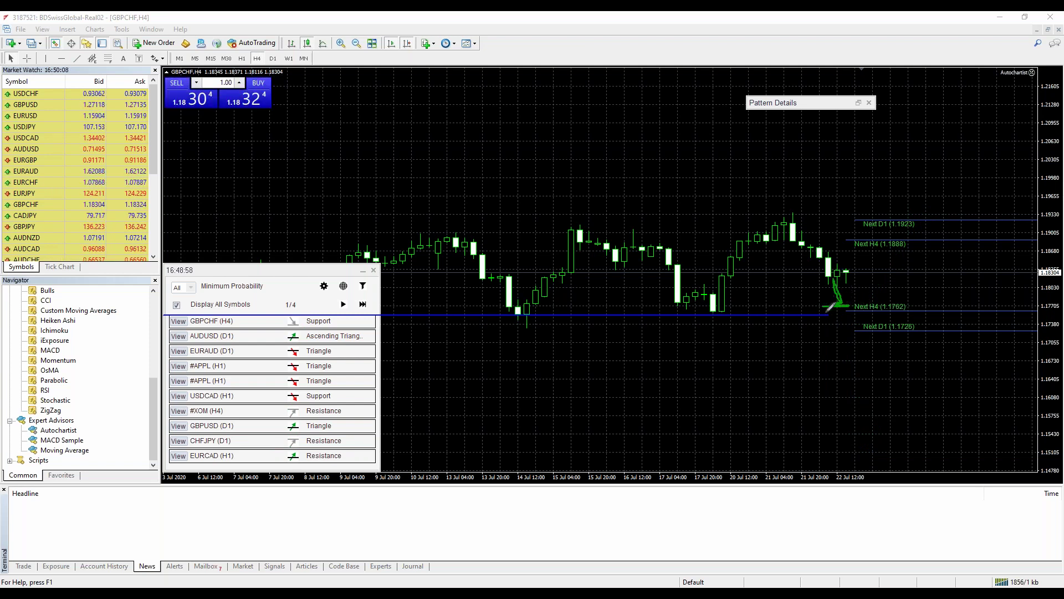
{"action": "mouse_move", "coordinate": [291, 307]}
{"action": "left_mouse_down"}
{"action": "mouse_move", "coordinate": [300, 431]}
{"action": "mouse_move", "coordinate": [299, 311]}
{"action": "left_mouse_up"}
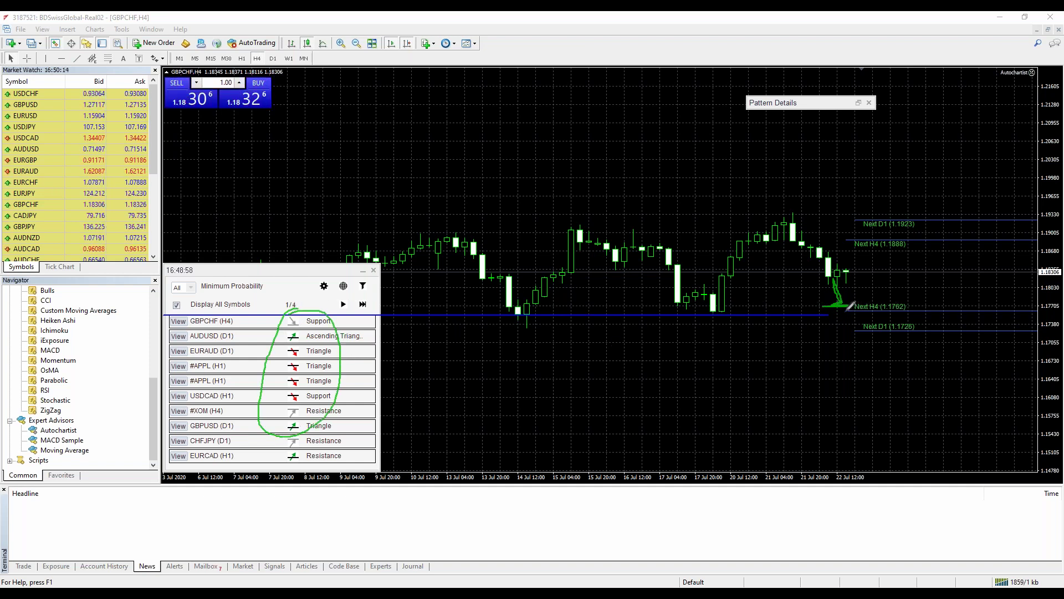
{"action": "left_click_drag", "start_coordinate": [844, 309], "coordinate": [898, 259]}
{"action": "mouse_move", "coordinate": [842, 327]}
{"action": "left_mouse_down"}
{"action": "mouse_move", "coordinate": [877, 414]}
{"action": "mouse_move", "coordinate": [883, 408]}
{"action": "left_mouse_up"}
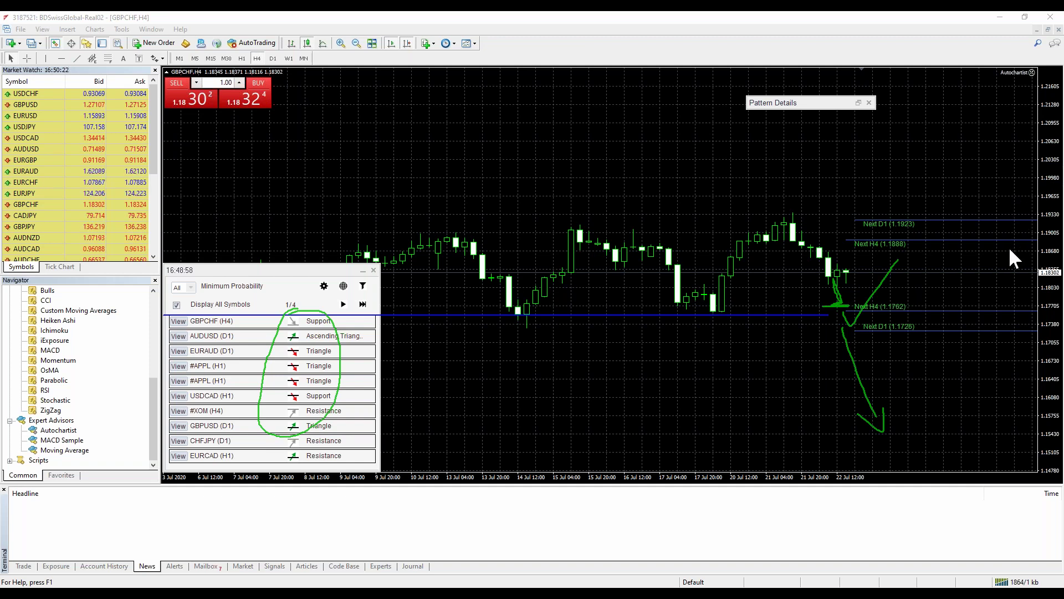
{"action": "key", "text": "e"}
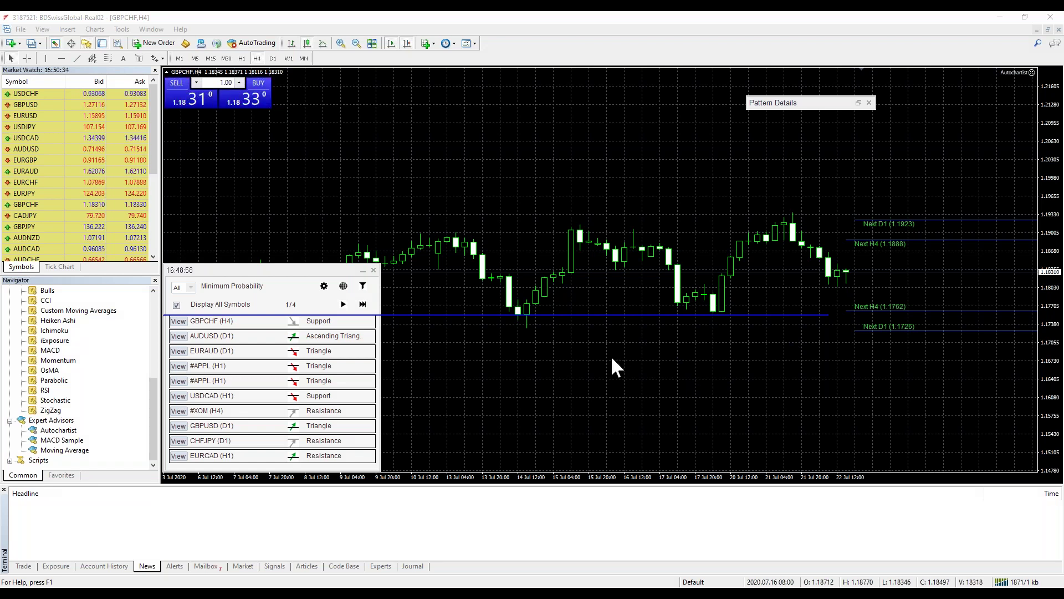
Switch to the browser's key levels approaches report, go to its beginning and return to the Performance Statistics overview
{"action": "mouse_move", "coordinate": [149, 594]}
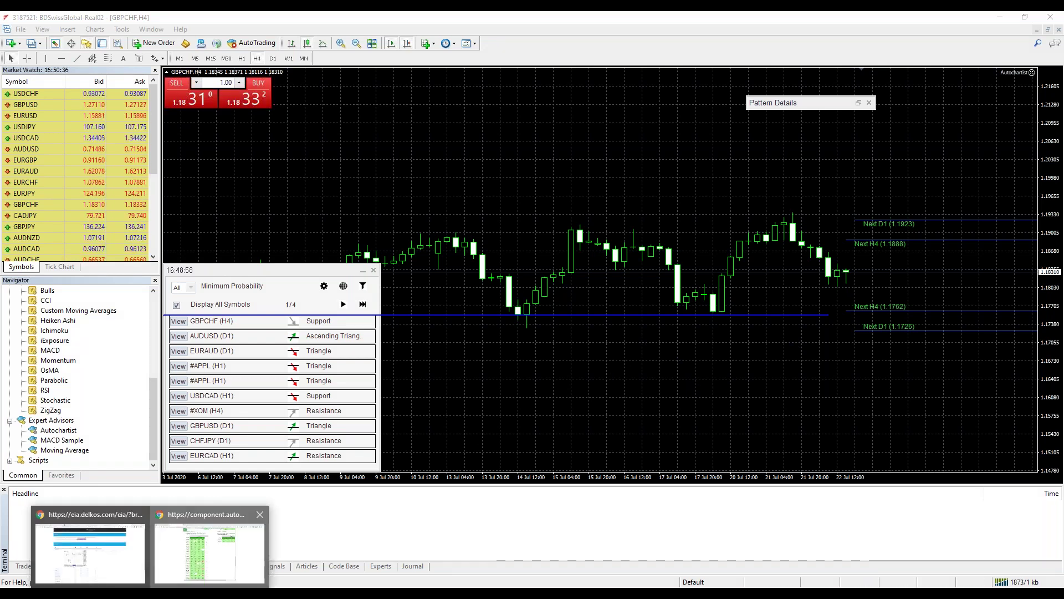
{"action": "left_click", "coordinate": [209, 549]}
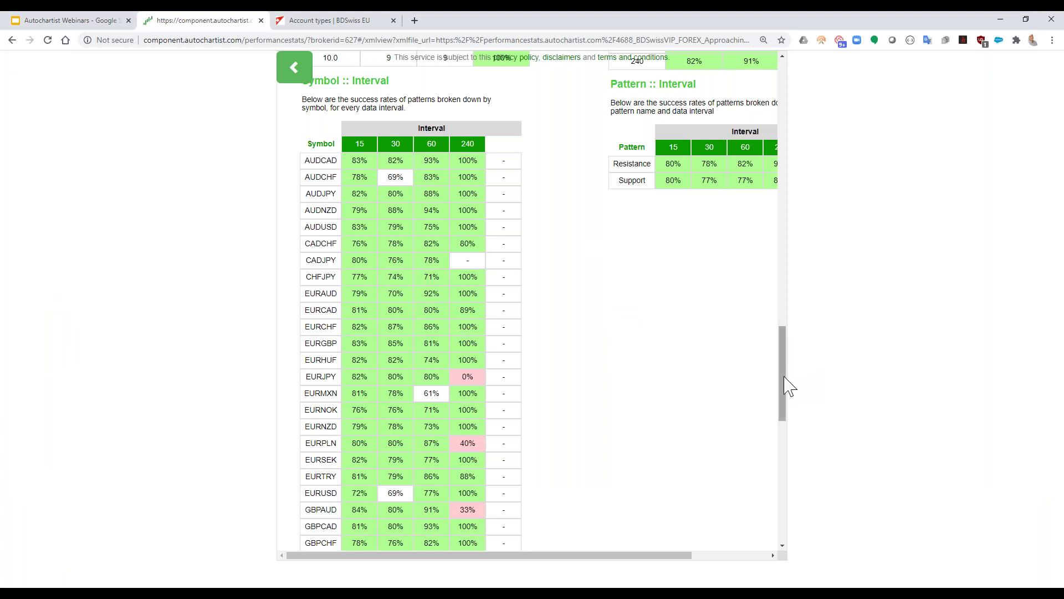
{"action": "left_click_drag", "start_coordinate": [782, 386], "coordinate": [552, 174]}
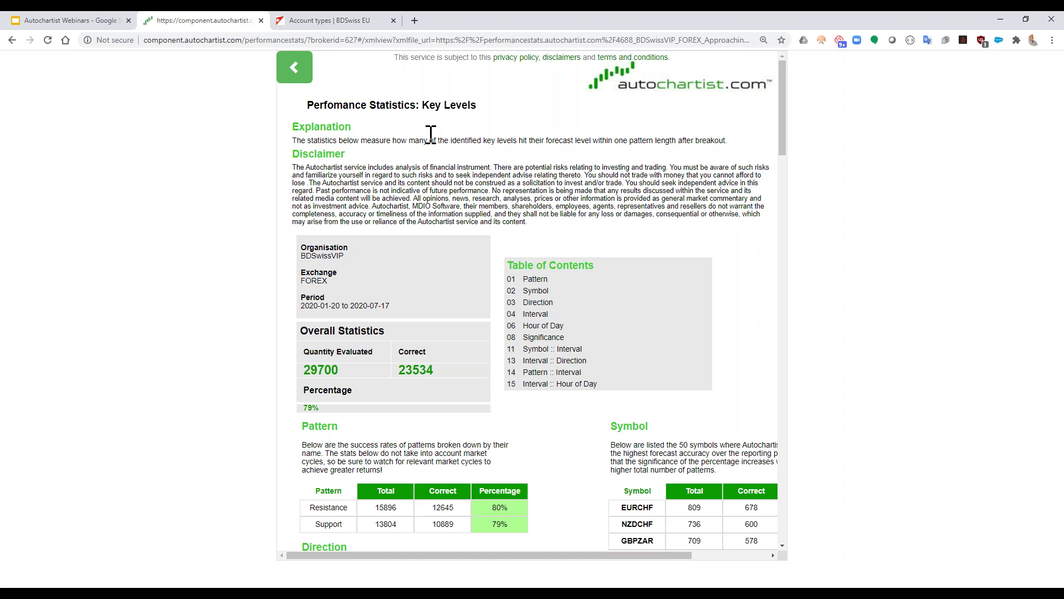
{"action": "left_click", "coordinate": [294, 69]}
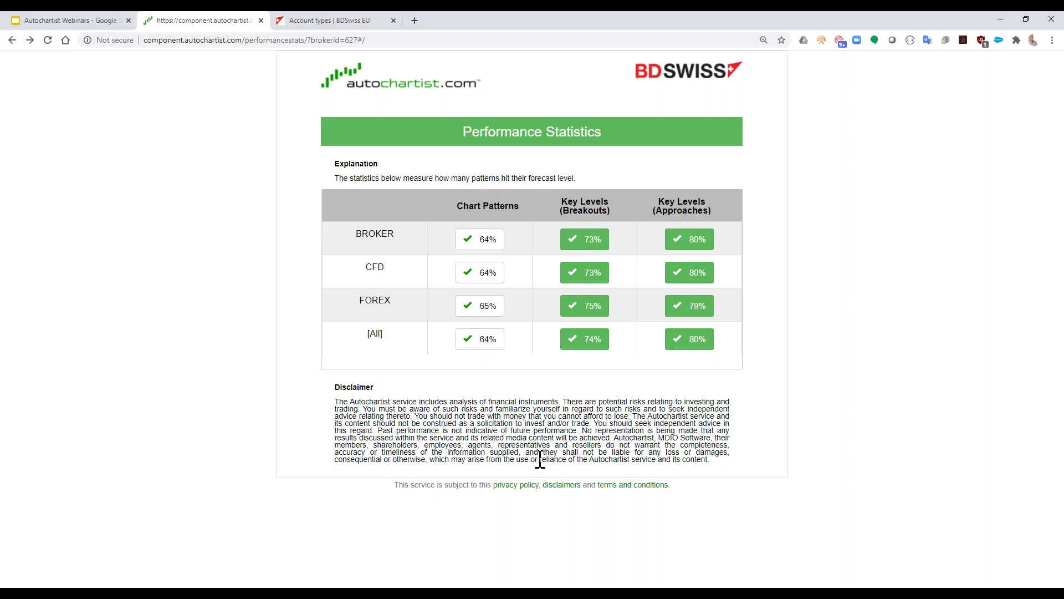
Switch to MetaTrader and check the available Minimum Probability options of the Autochartist pattern list without choosing another one
{"action": "mouse_move", "coordinate": [586, 592]}
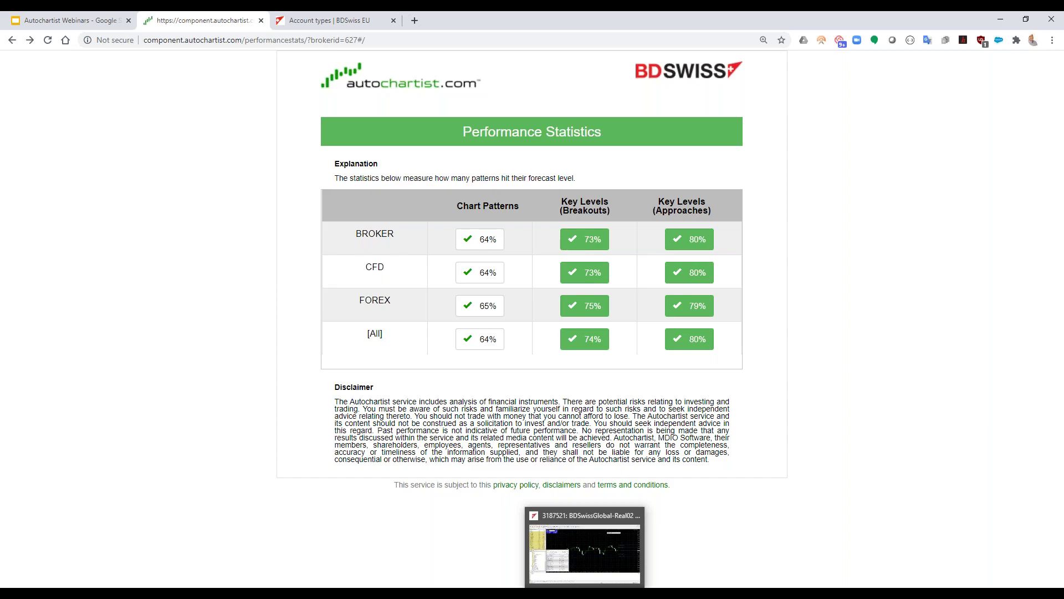
{"action": "left_click", "coordinate": [586, 546]}
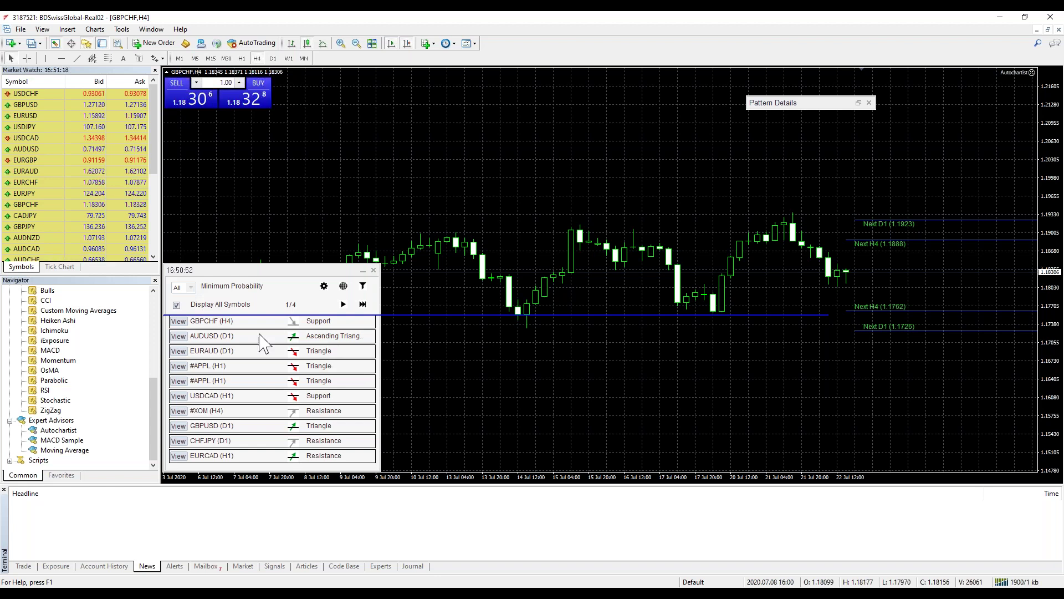
{"action": "left_click", "coordinate": [192, 287]}
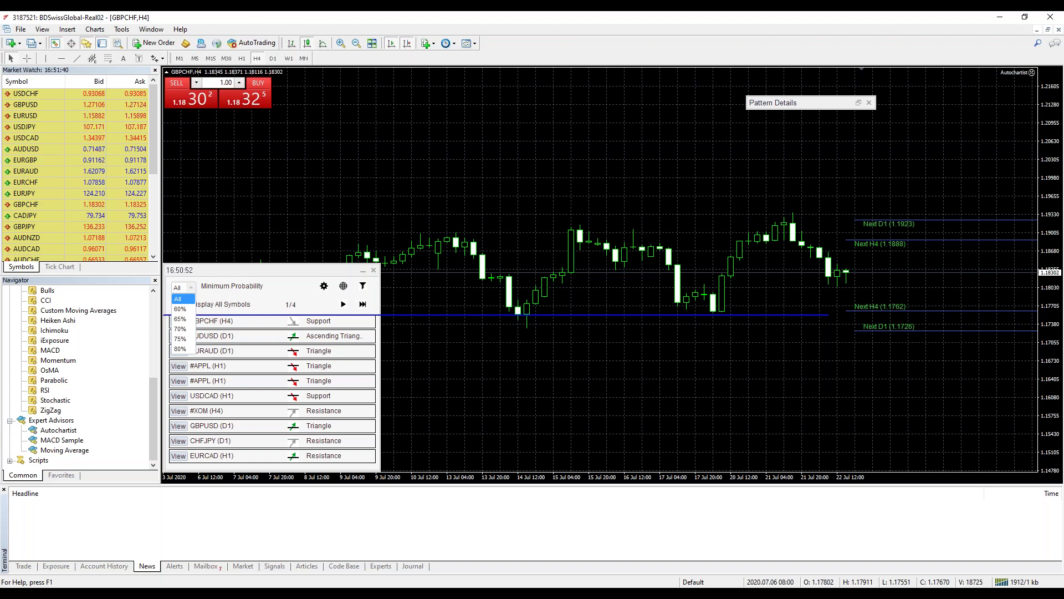
{"action": "left_click", "coordinate": [261, 283]}
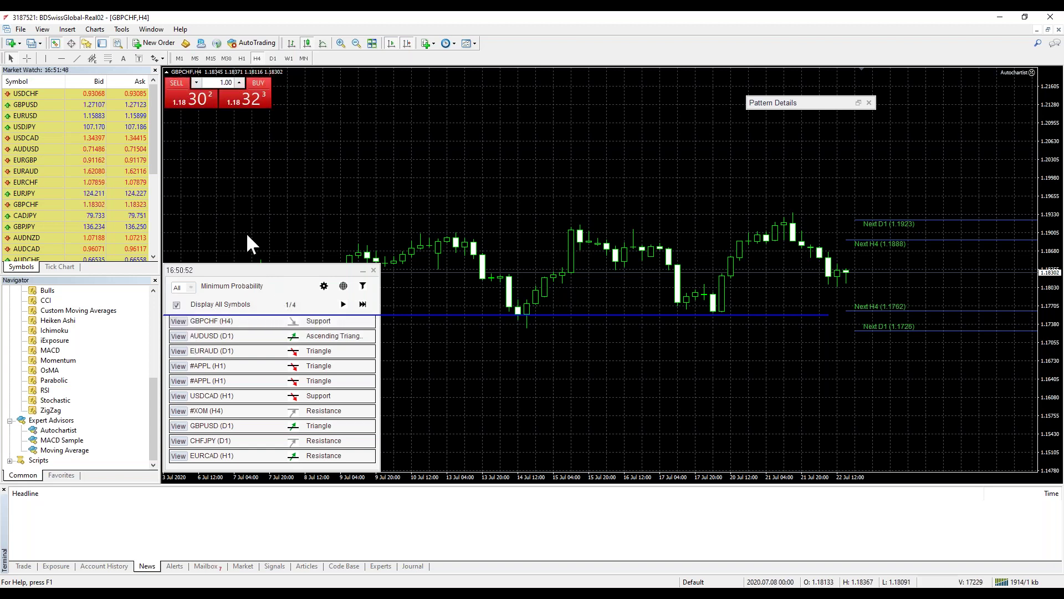
Browse the first three pages of the unfiltered pattern list and check the Filters settings without changing them
{"action": "mouse_move", "coordinate": [156, 114]}
{"action": "left_mouse_down"}
{"action": "mouse_move", "coordinate": [157, 183]}
{"action": "mouse_move", "coordinate": [156, 114]}
{"action": "left_mouse_up"}
{"action": "left_click", "coordinate": [343, 304]}
{"action": "left_click", "coordinate": [343, 304]}
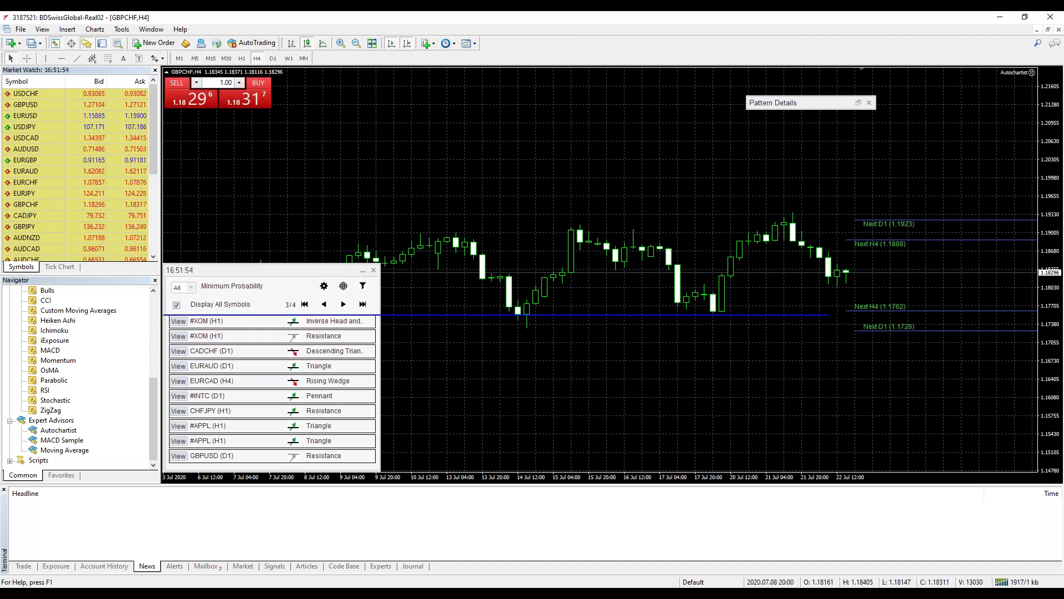
{"action": "left_click", "coordinate": [324, 304]}
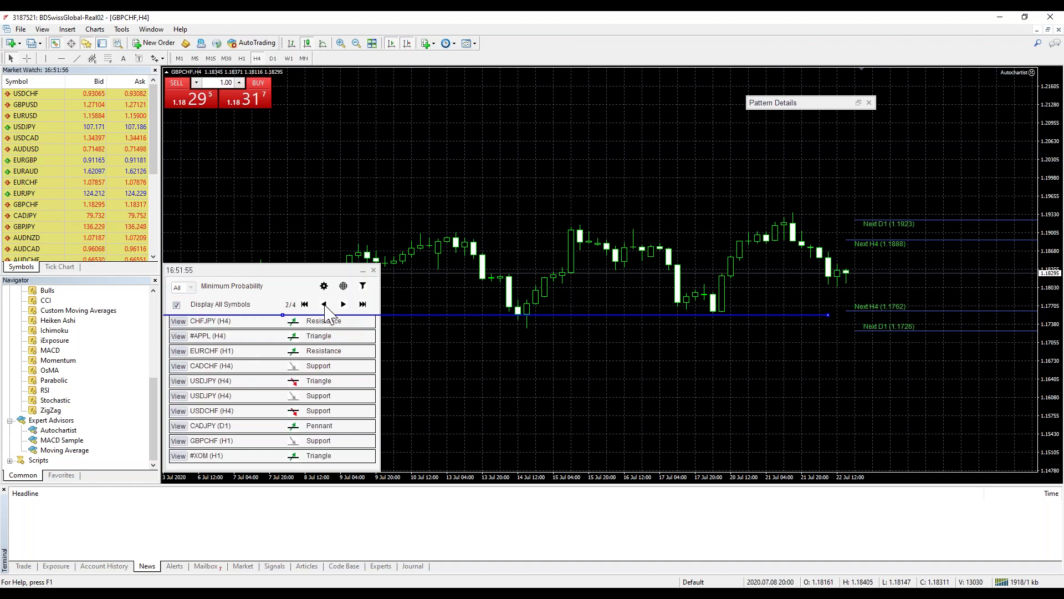
{"action": "left_click", "coordinate": [324, 305]}
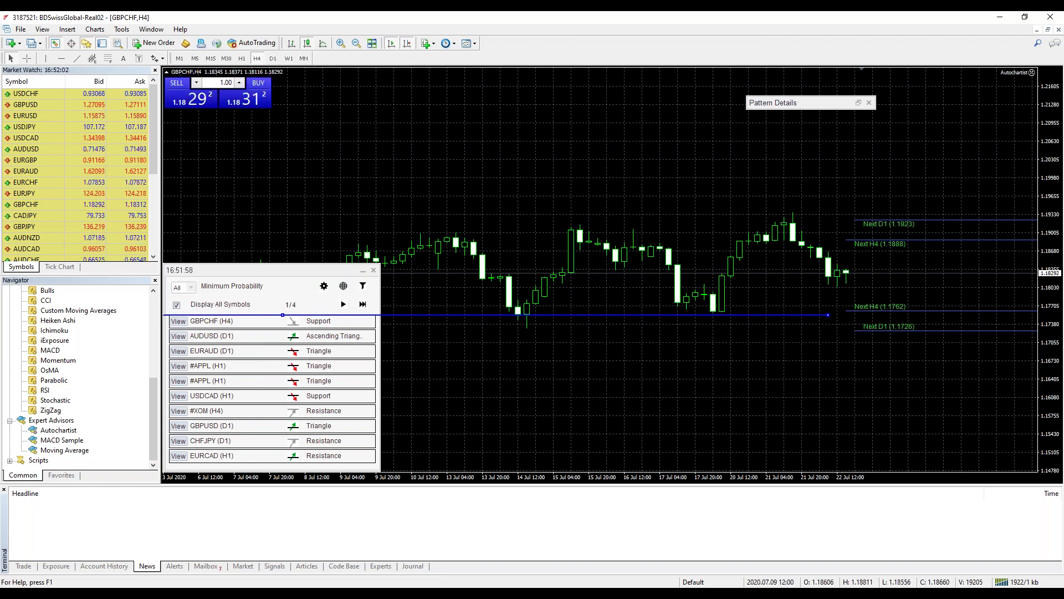
{"action": "left_click", "coordinate": [362, 285]}
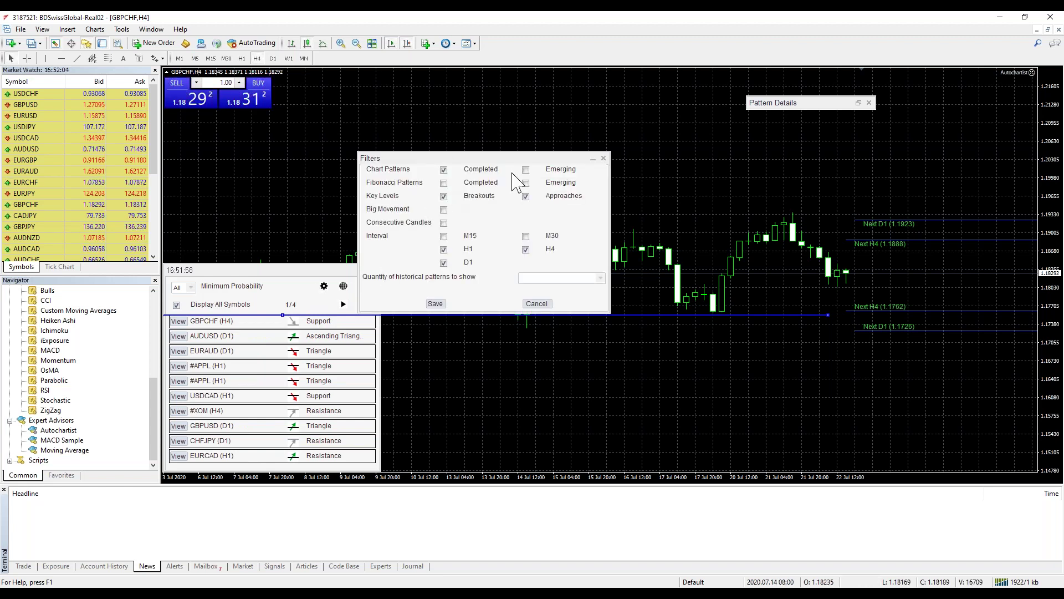
{"action": "left_click", "coordinate": [535, 303]}
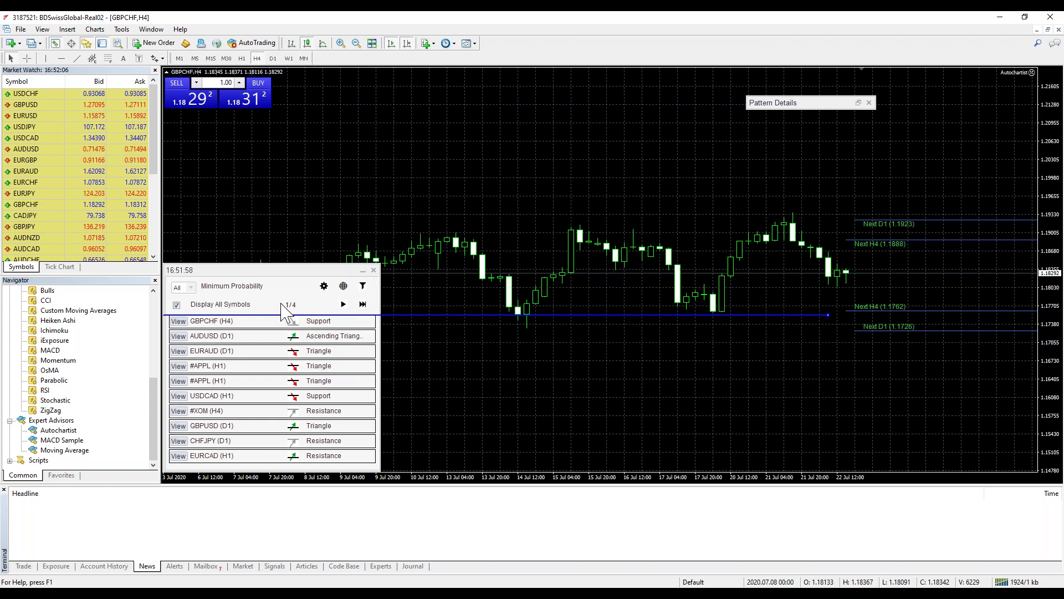
Set the Minimum Probability to 70% and browse both pages of the filtered pattern list
{"action": "left_click", "coordinate": [189, 287]}
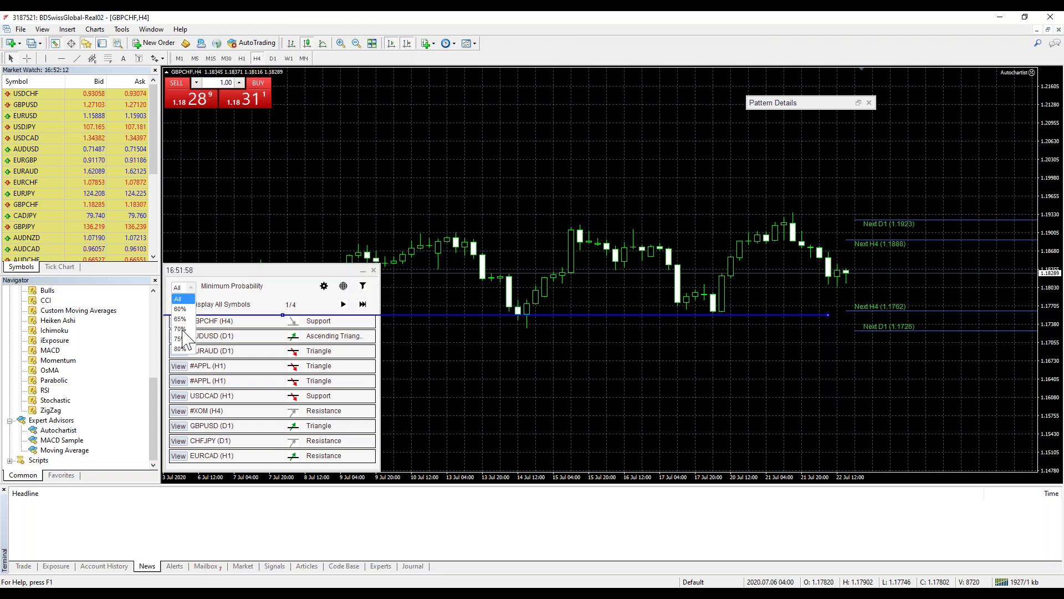
{"action": "left_click", "coordinate": [180, 339]}
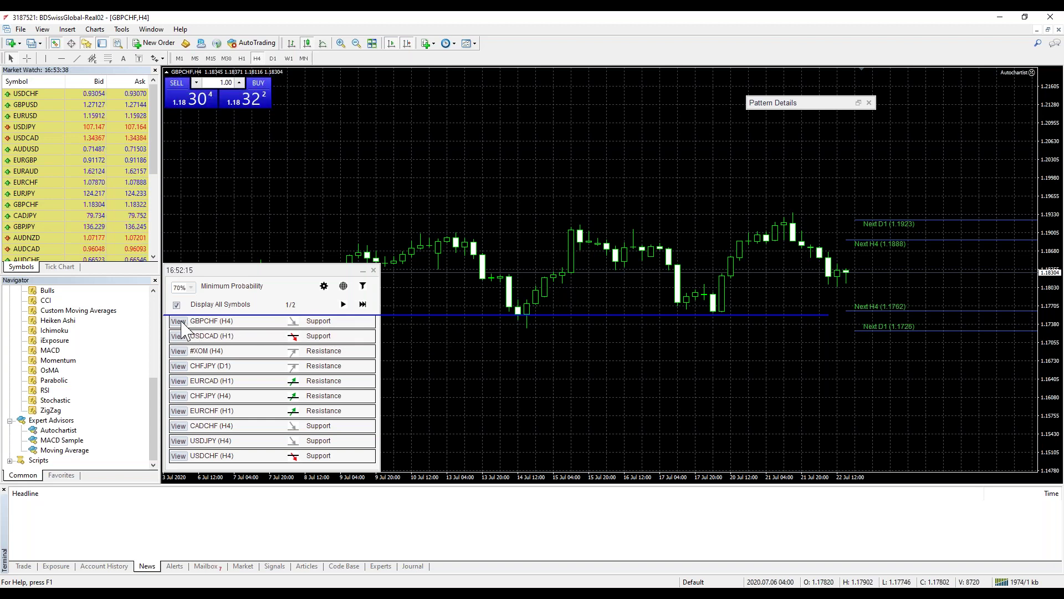
{"action": "left_click", "coordinate": [343, 304]}
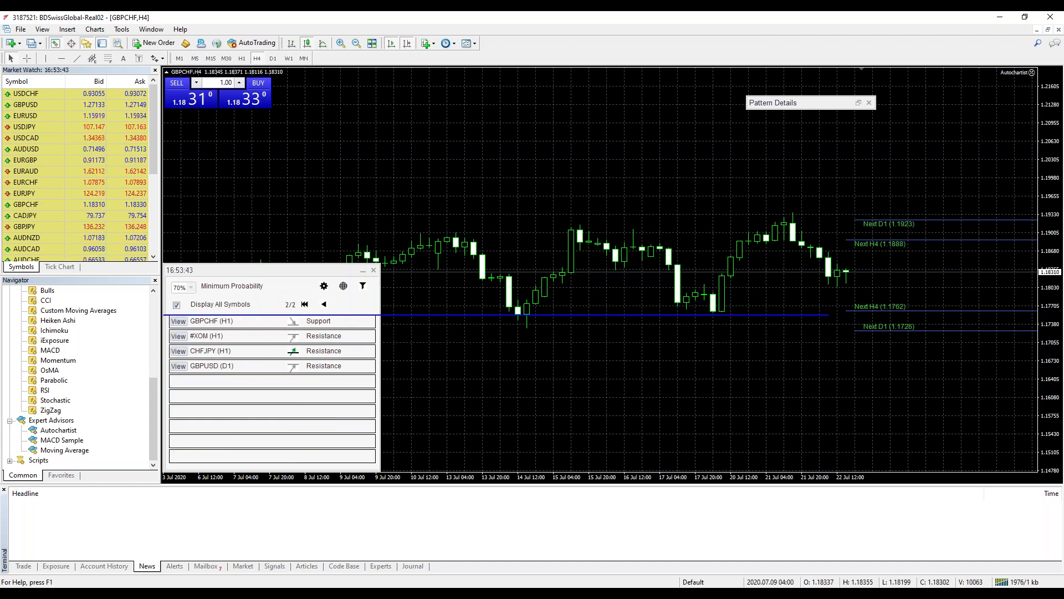
{"action": "left_click", "coordinate": [324, 304]}
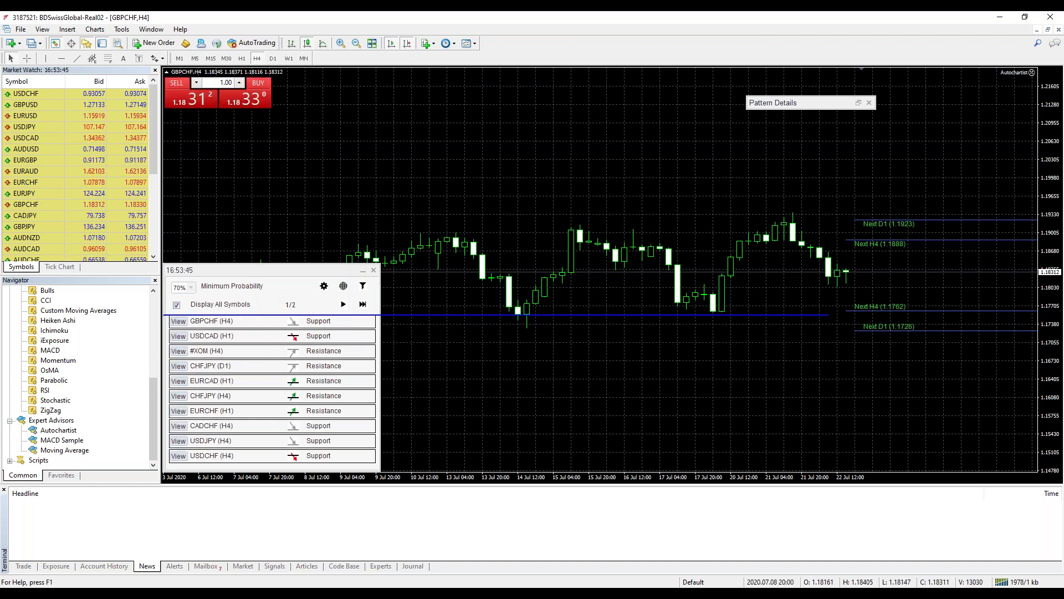
{"action": "left_click", "coordinate": [343, 305]}
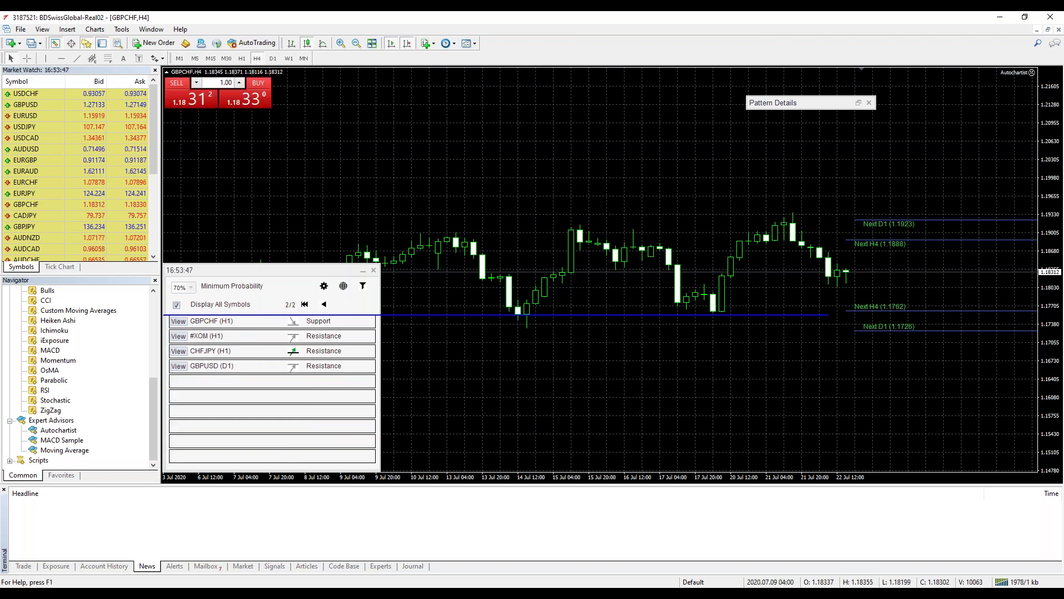
{"action": "left_click", "coordinate": [324, 304]}
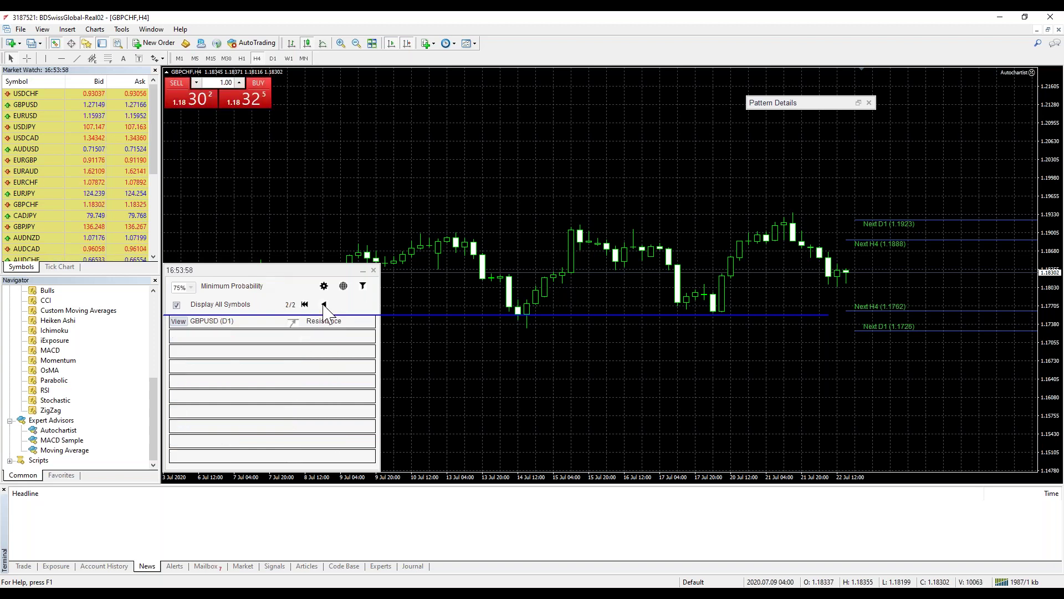
Try a Minimum Probability of 80% and set it to 75%
{"action": "left_click", "coordinate": [190, 287]}
{"action": "left_click", "coordinate": [180, 339]}
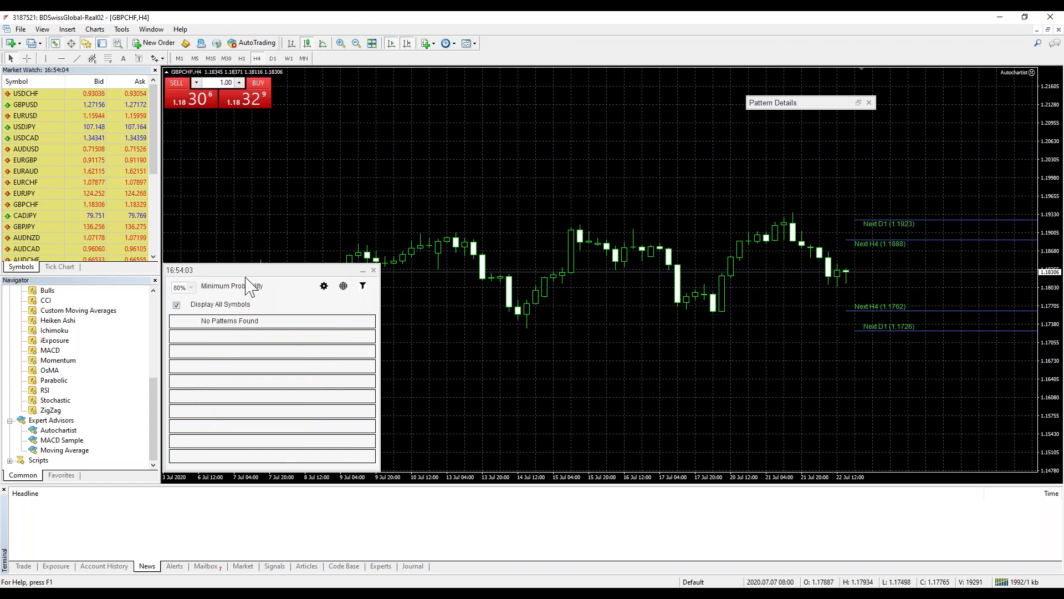
{"action": "left_click", "coordinate": [190, 287]}
{"action": "left_click", "coordinate": [180, 338]}
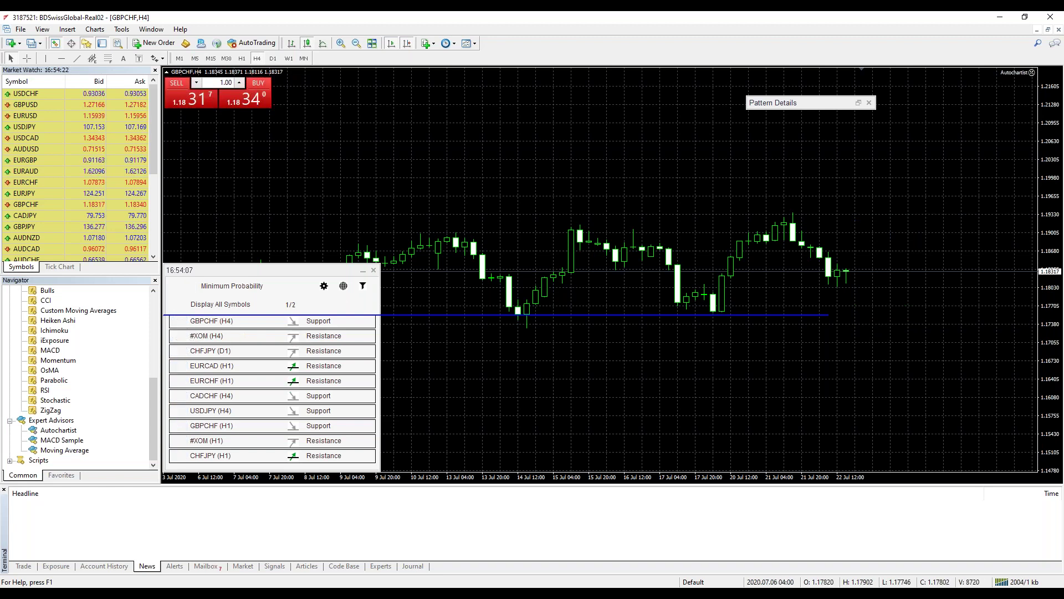
Display the #XOM (H4) and EURCAD (H1) resistance patterns, and compress EURCAD's price scale so the forecast area fits the chart
{"action": "left_click", "coordinate": [206, 335]}
{"action": "left_click_drag", "start_coordinate": [819, 414], "coordinate": [730, 414]}
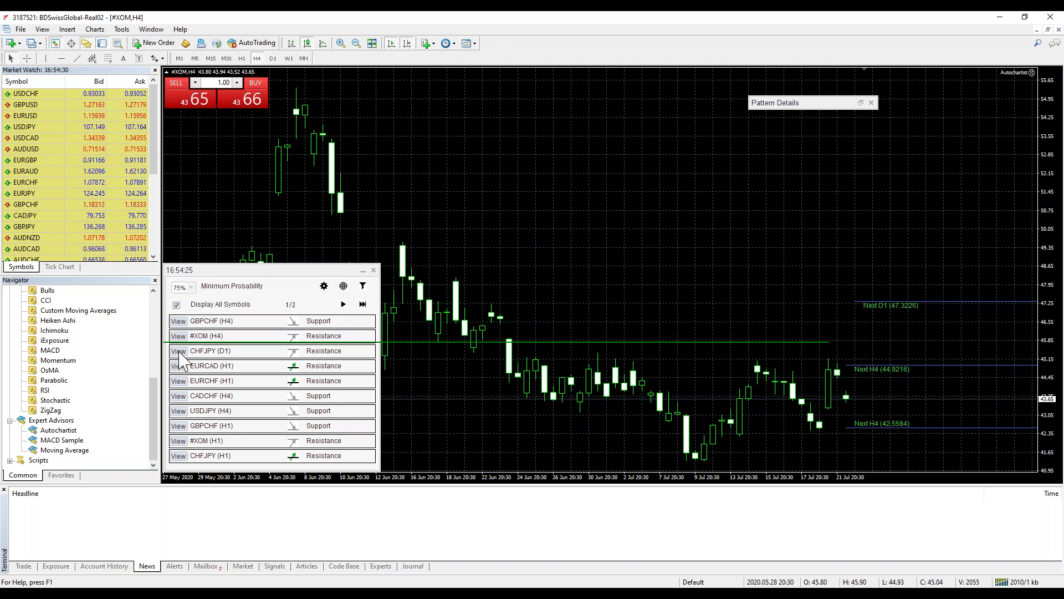
{"action": "left_click", "coordinate": [354, 366]}
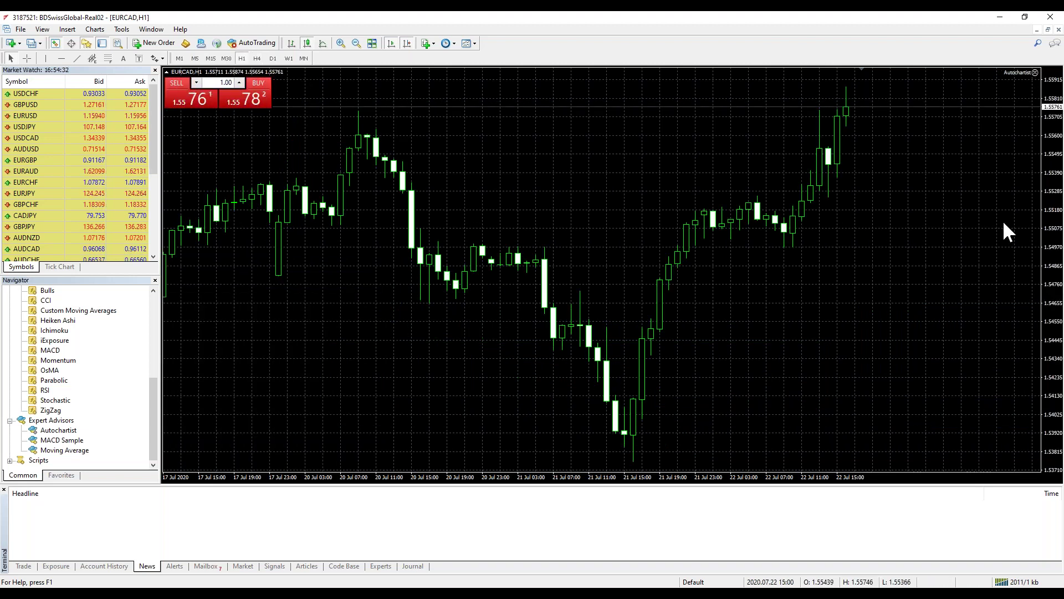
{"action": "left_click_drag", "start_coordinate": [1054, 218], "coordinate": [1059, 344]}
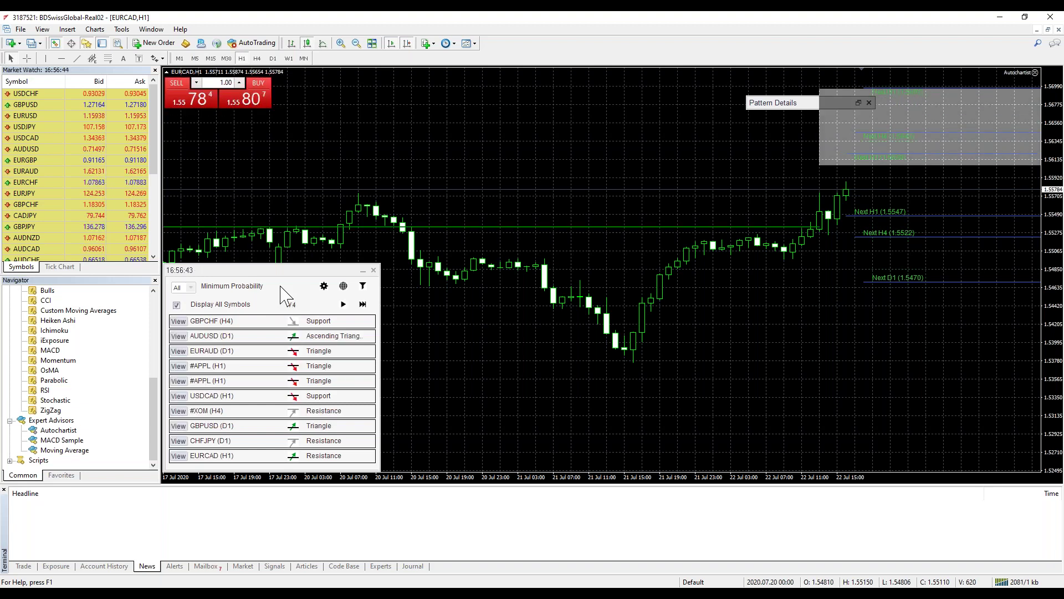
Open the pattern filters, move the dialog clear of the list, review the pattern, key level and interval choices, and close it
{"action": "left_click", "coordinate": [363, 286]}
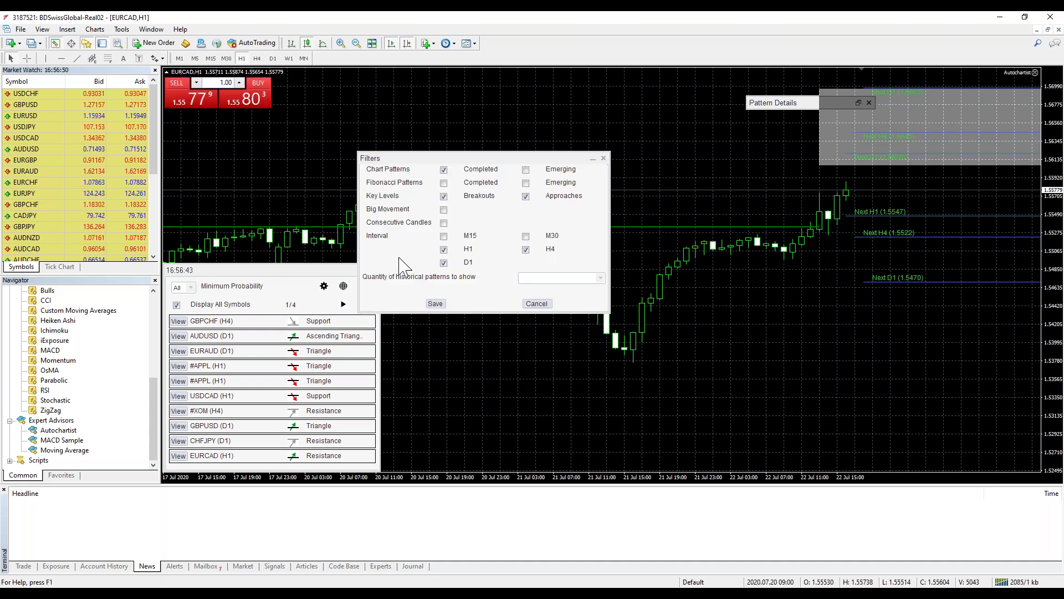
{"action": "left_click_drag", "start_coordinate": [470, 156], "coordinate": [534, 115]}
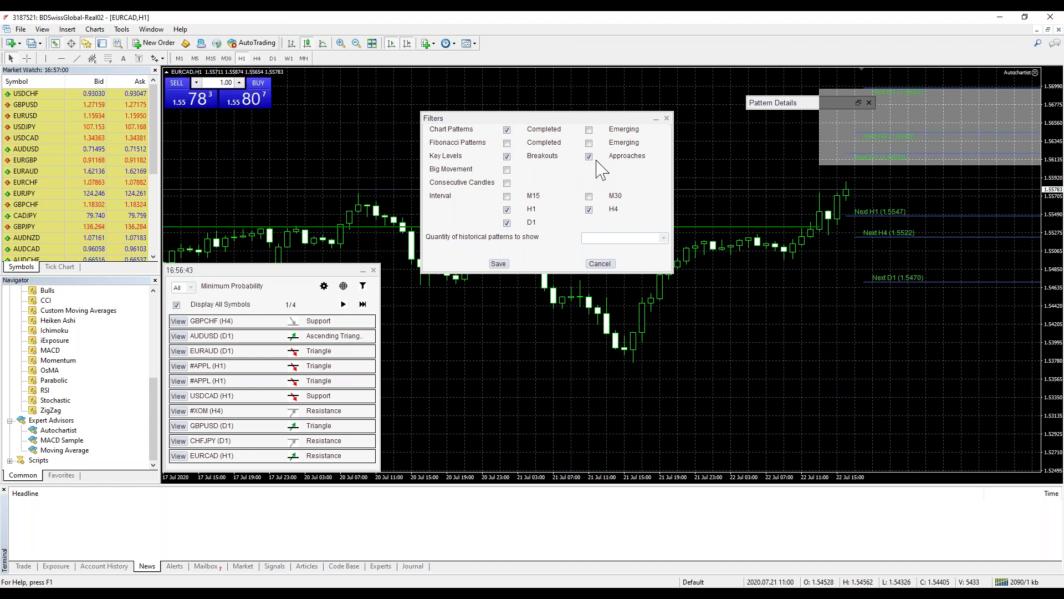
{"action": "left_click", "coordinate": [667, 118]}
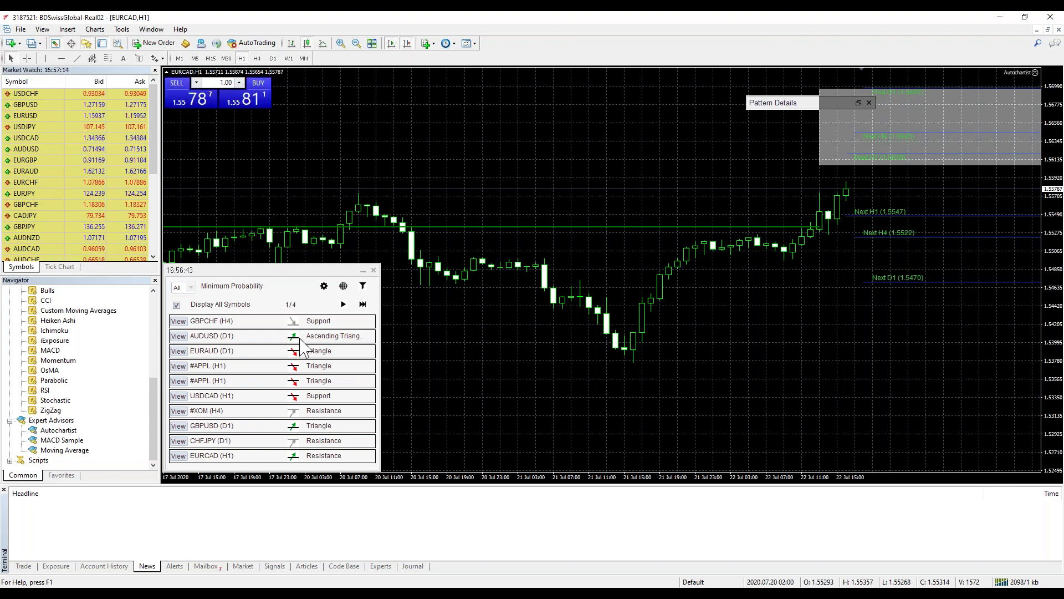
Display the AUDUSD (D1) ascending triangle, and the #XOM (H1) inverse head and shoulders from page 3 of the pattern list
{"action": "left_click", "coordinate": [178, 336]}
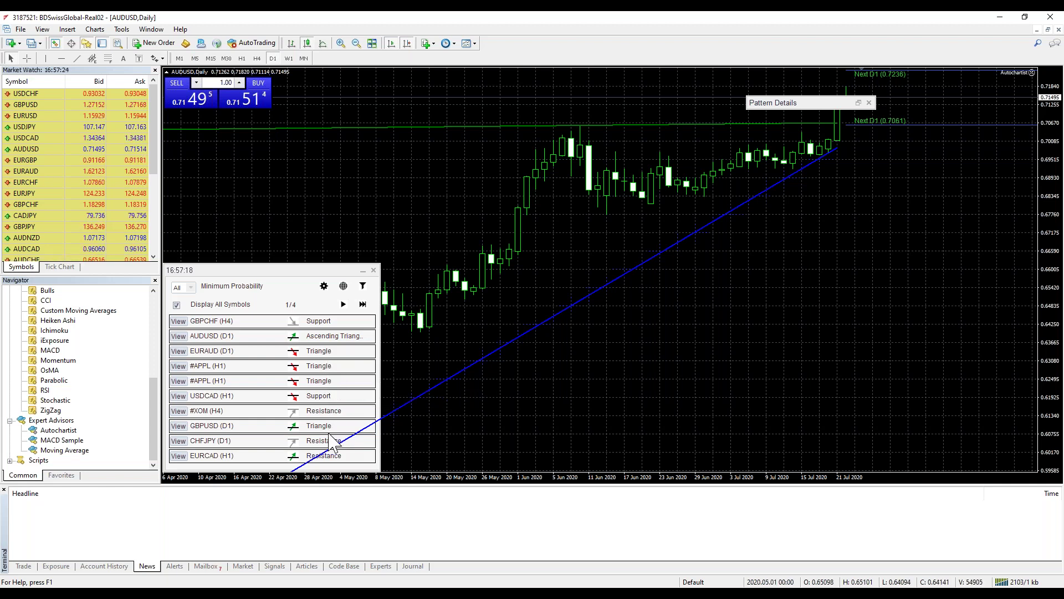
{"action": "left_click", "coordinate": [344, 304]}
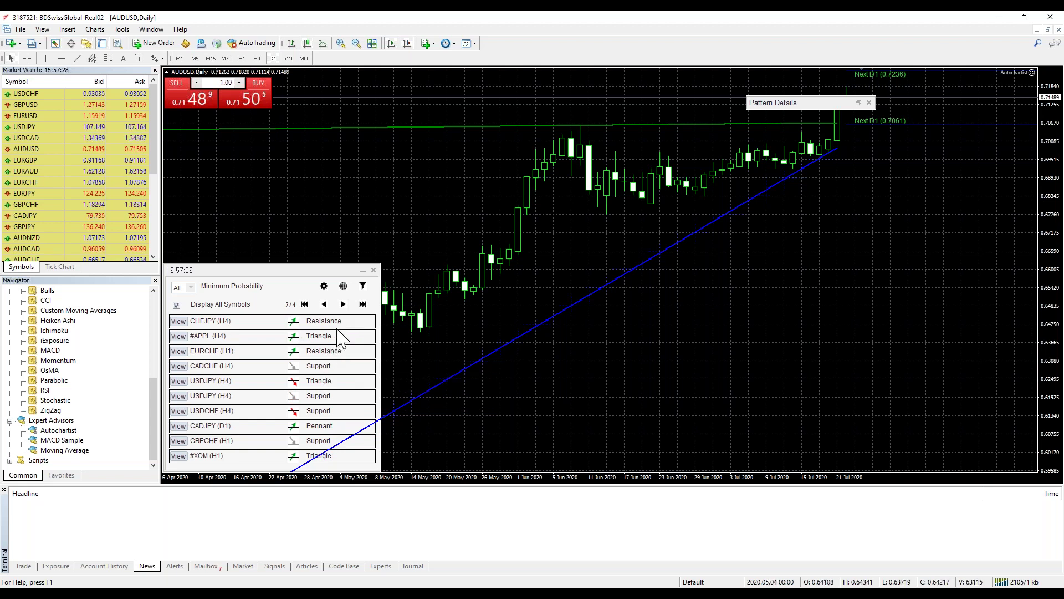
{"action": "left_click", "coordinate": [344, 305]}
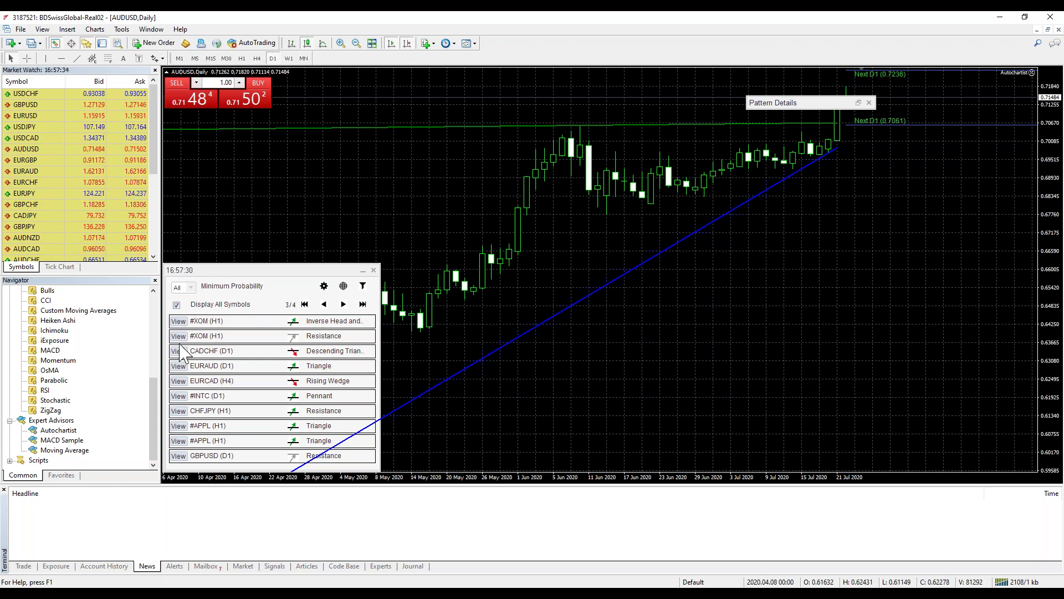
{"action": "left_click", "coordinate": [178, 321]}
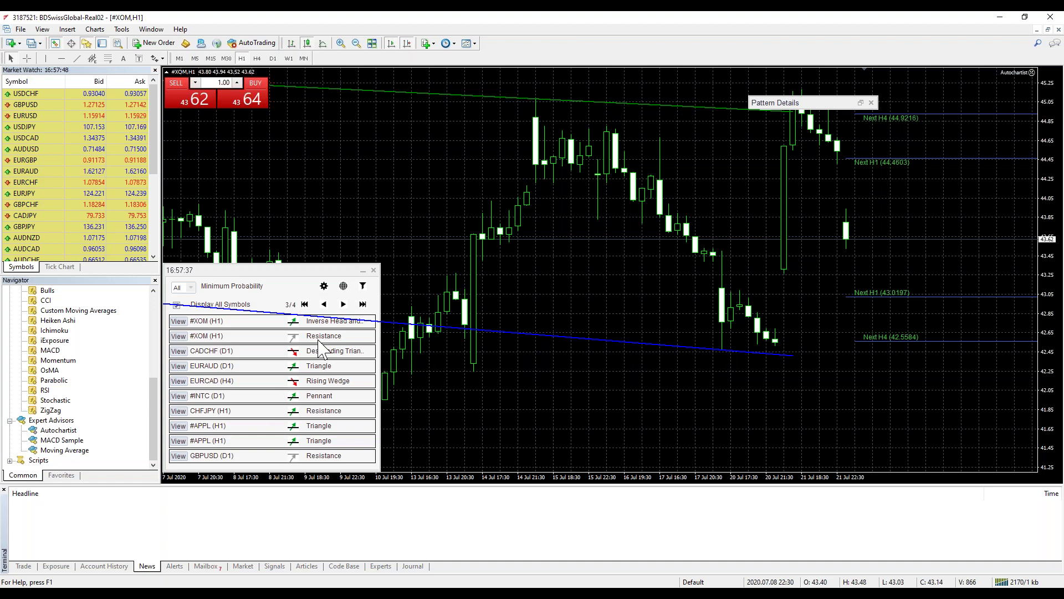
Add Big Movement to the pattern filters, display the #APPL (D1) big movement, and compress its price scale
{"action": "left_click", "coordinate": [363, 286]}
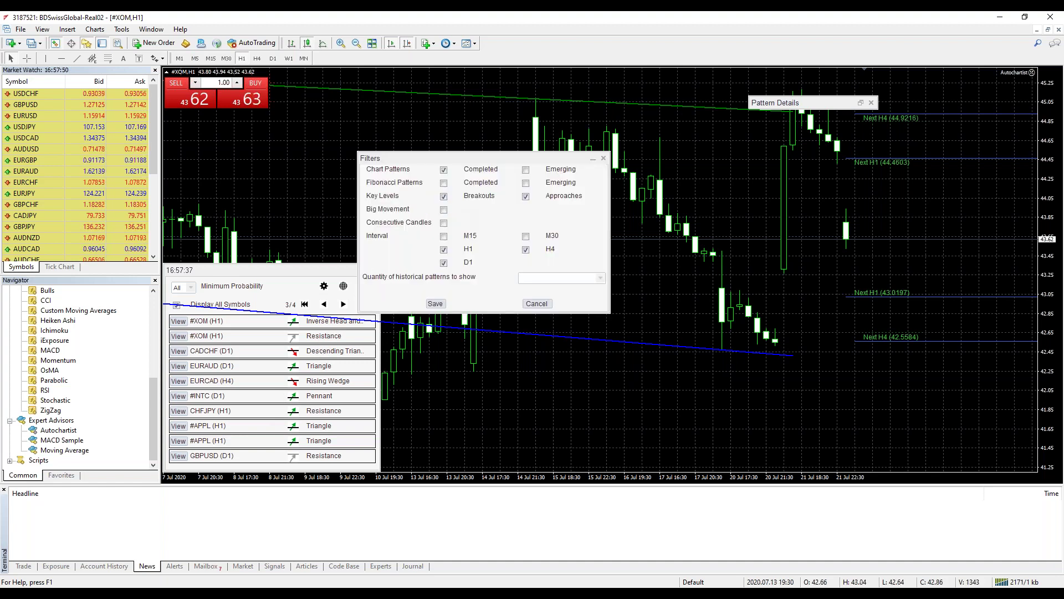
{"action": "left_click", "coordinate": [436, 304]}
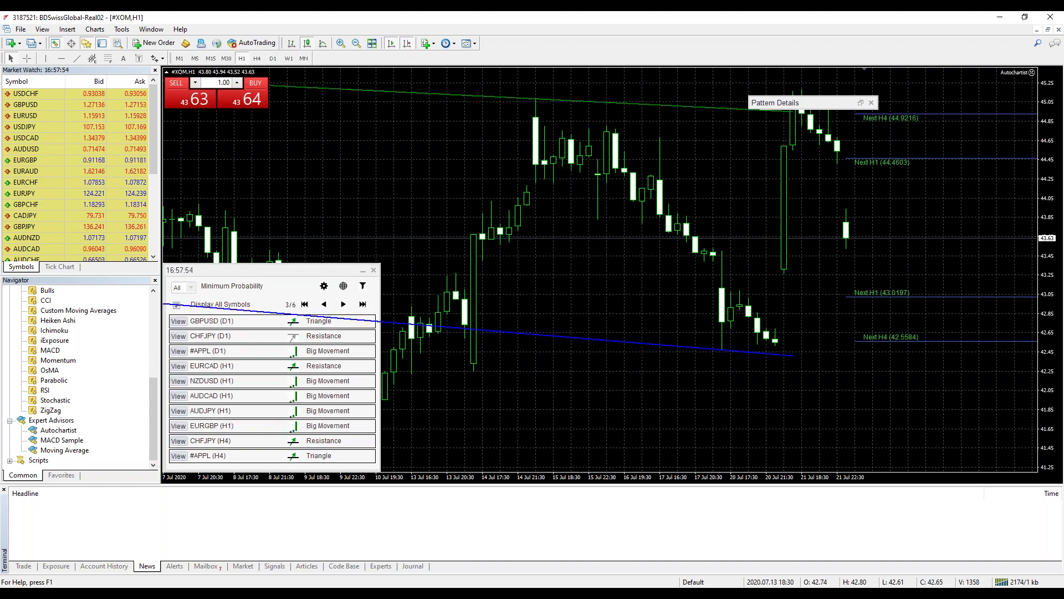
{"action": "left_click", "coordinate": [179, 352]}
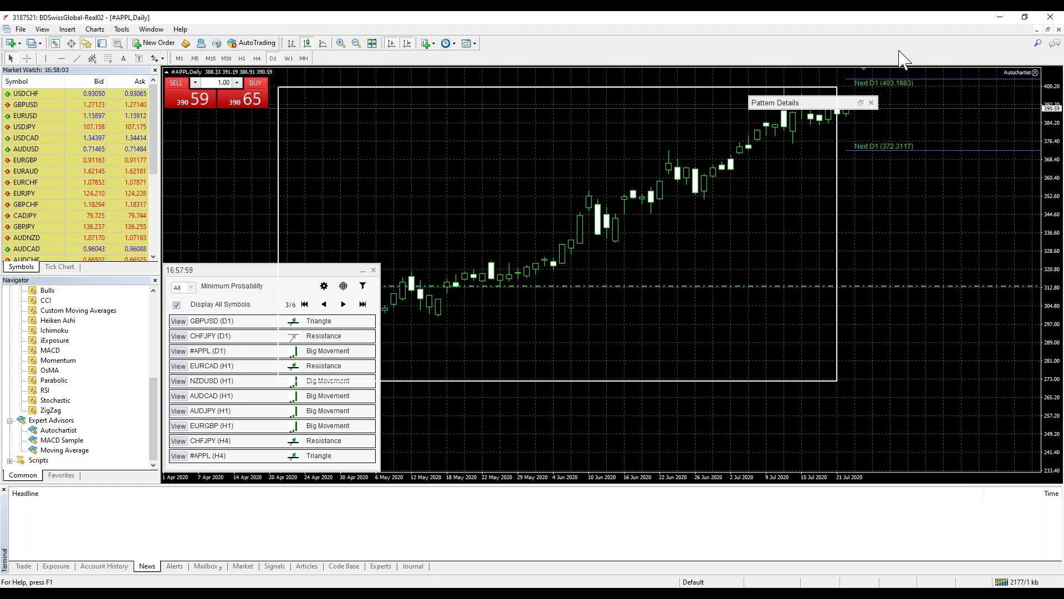
{"action": "left_click_drag", "start_coordinate": [1052, 230], "coordinate": [1050, 290]}
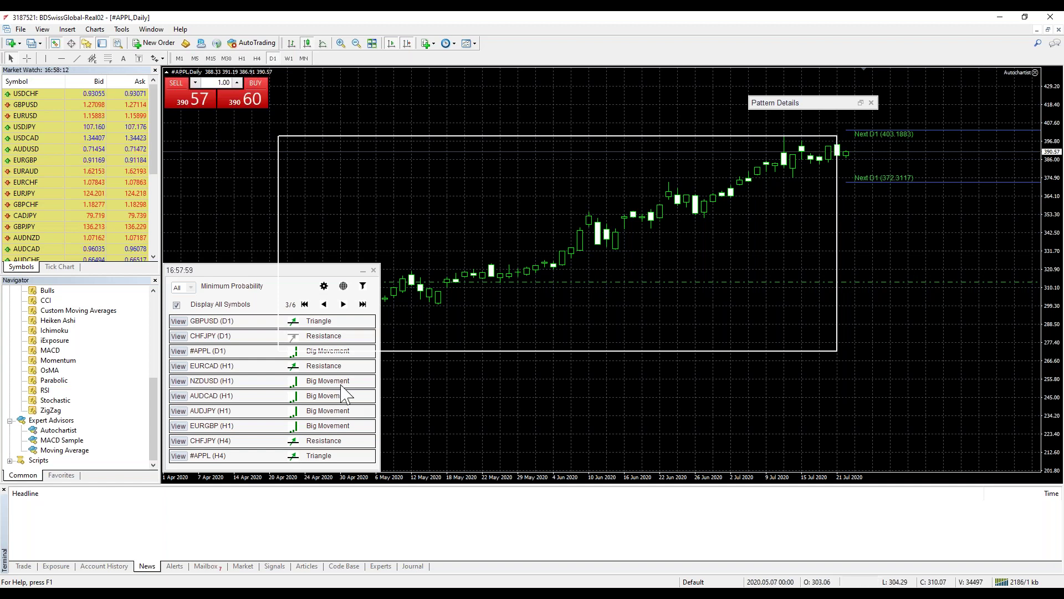
Display the NZDUSD (H1) big movement and the GBPUSD (D1) triangle, compressing GBPUSD's price scale so the forecast area fits
{"action": "left_click", "coordinate": [179, 381]}
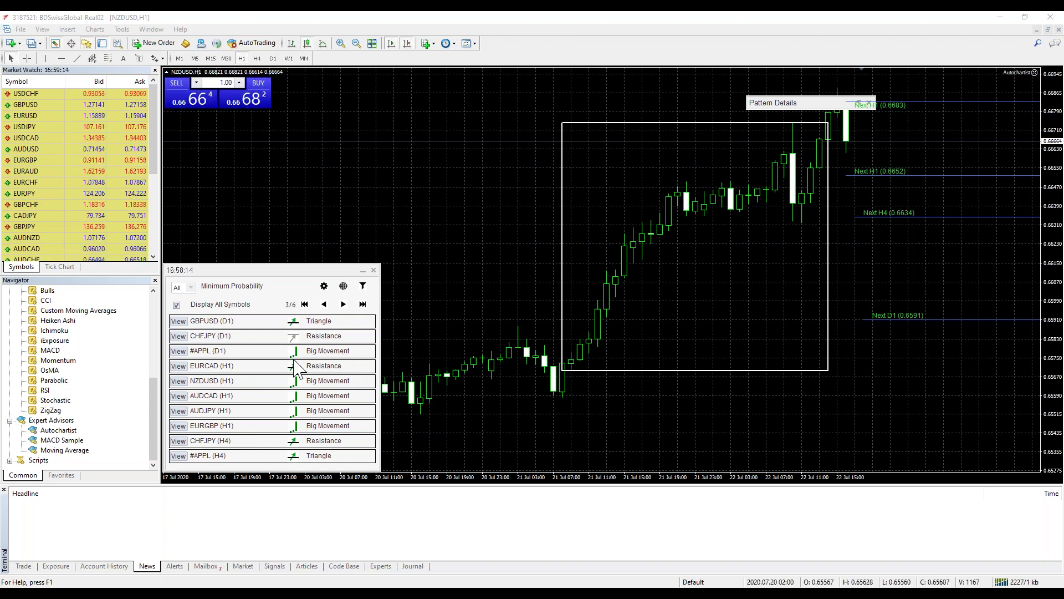
{"action": "left_click", "coordinate": [192, 320]}
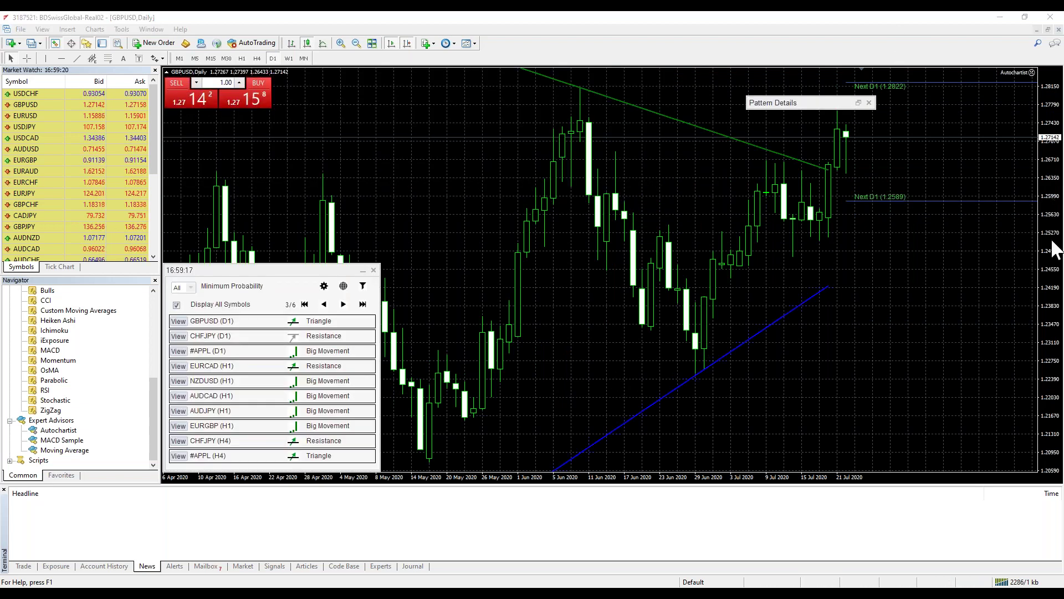
{"action": "left_click_drag", "start_coordinate": [1050, 299], "coordinate": [1048, 345]}
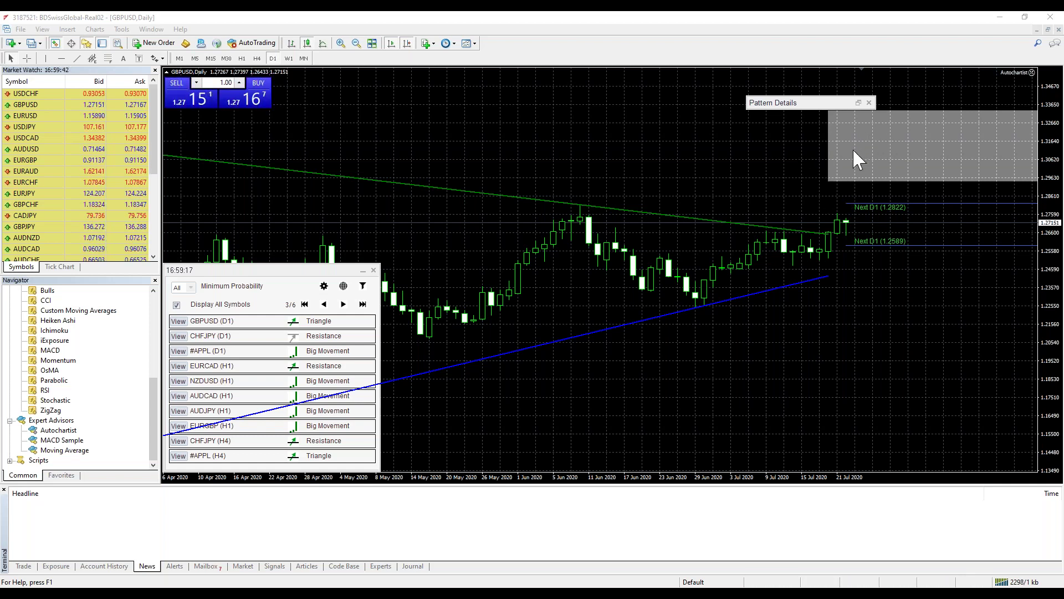
Dismiss the calendar reminder notification covering the terminal area
{"action": "left_click", "coordinate": [884, 562]}
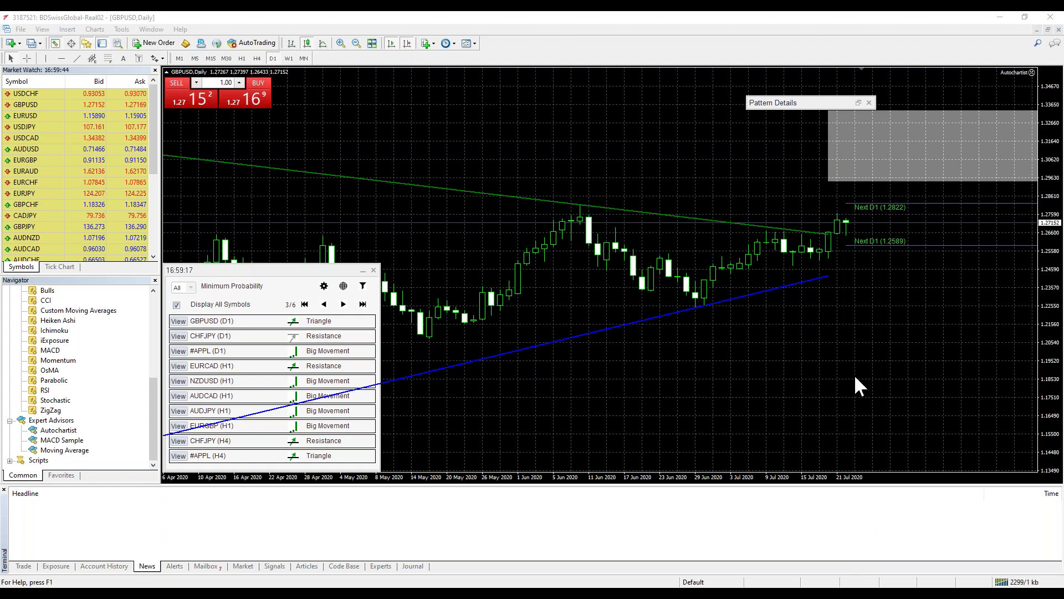
{"action": "left_click", "coordinate": [959, 565]}
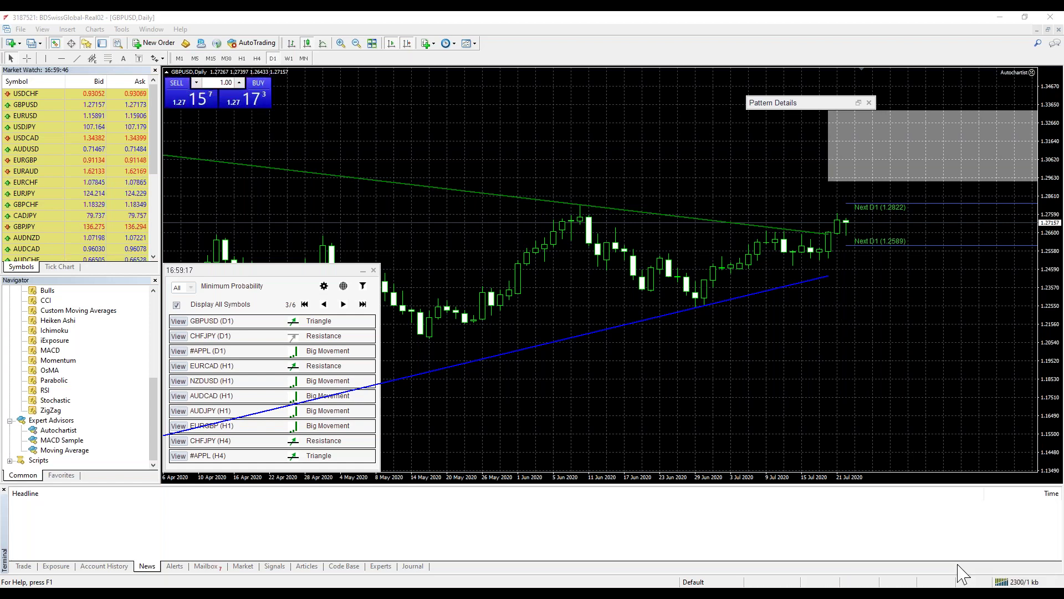
{"action": "left_click", "coordinate": [961, 570]}
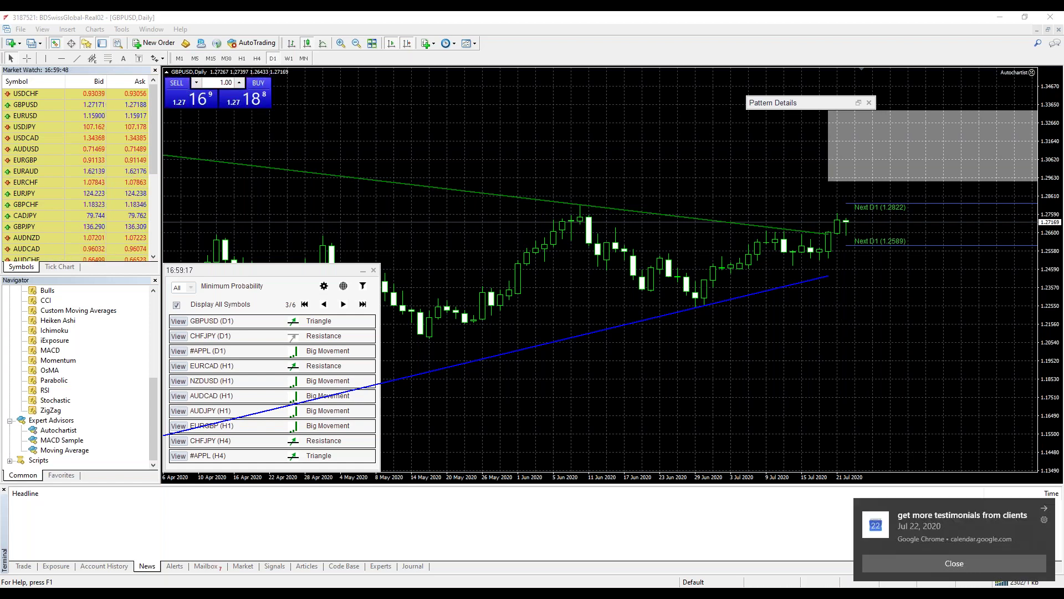
{"action": "left_click", "coordinate": [954, 564]}
{"action": "left_click", "coordinate": [954, 563]}
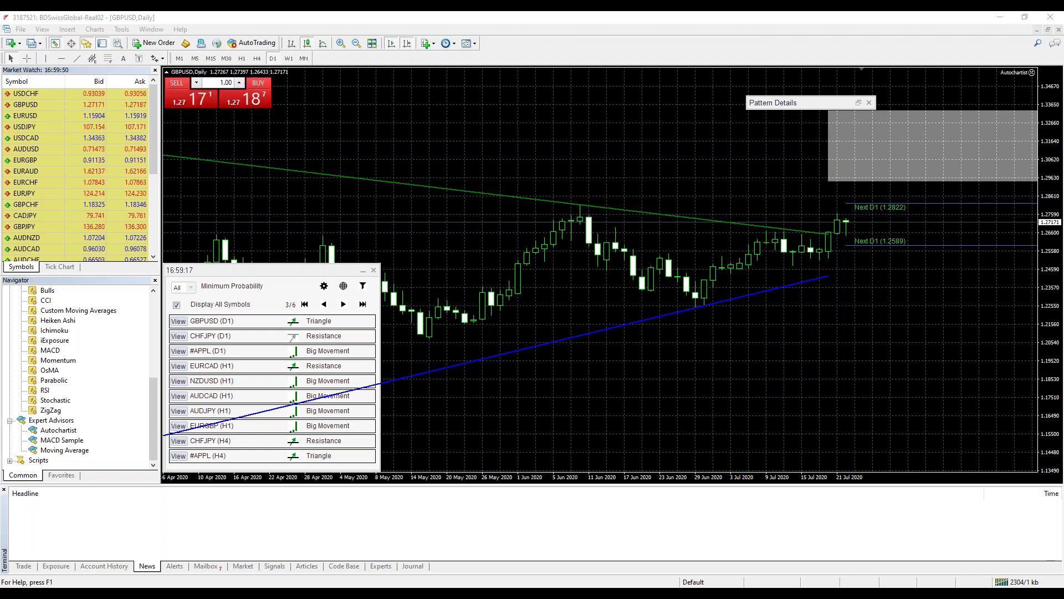
{"action": "left_click", "coordinate": [953, 563]}
{"action": "left_click", "coordinate": [954, 563]}
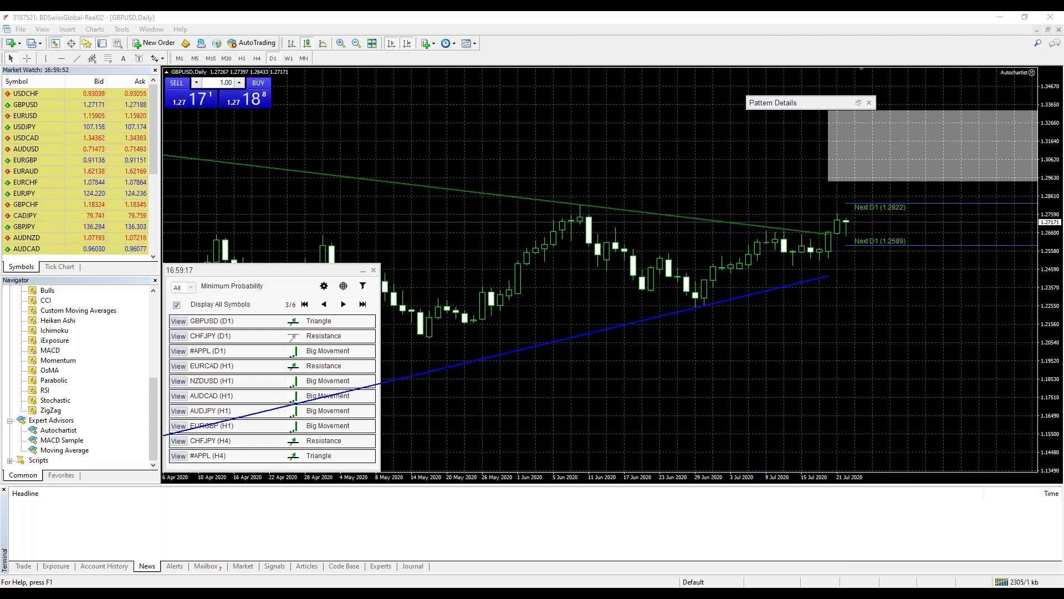
{"action": "left_click", "coordinate": [962, 572]}
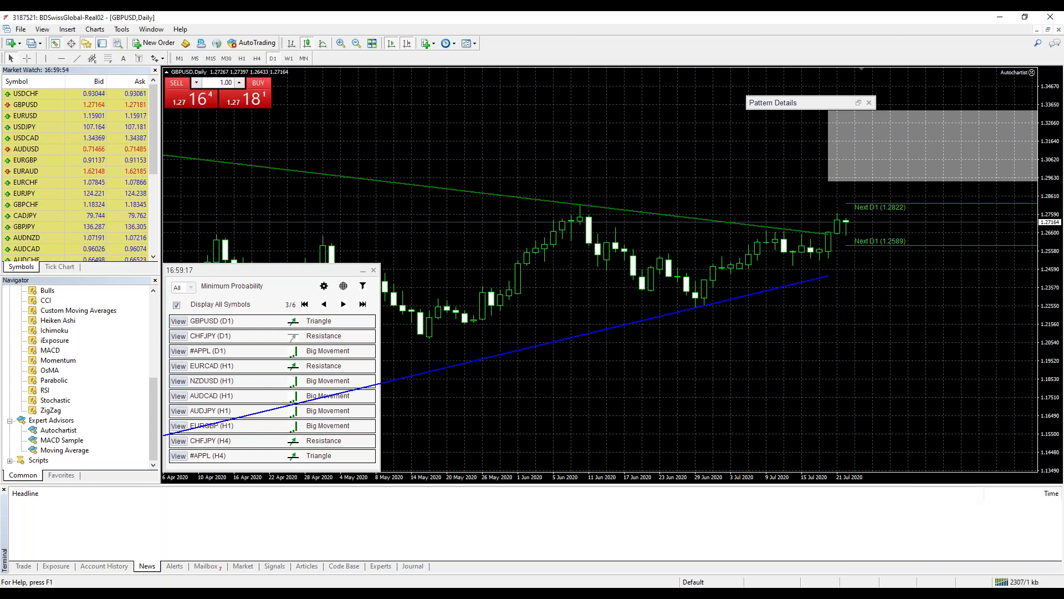
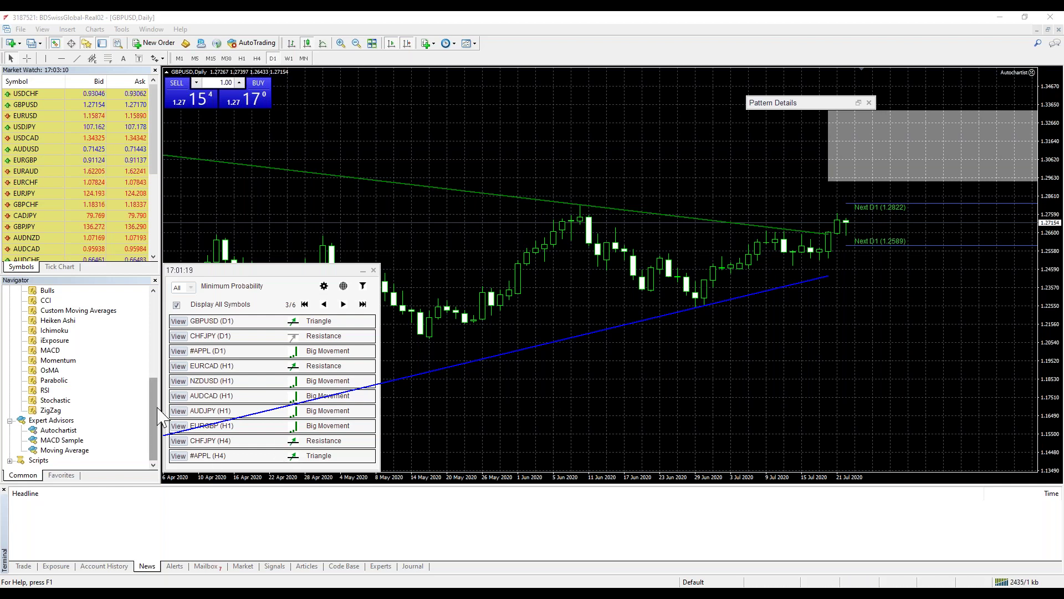
Place a horizontal line near the late-June low on the GBPUSD chart and circle three places where price meets it in green
{"action": "mouse_move", "coordinate": [154, 400]}
{"action": "left_mouse_down"}
{"action": "mouse_move", "coordinate": [157, 365]}
{"action": "mouse_move", "coordinate": [158, 398]}
{"action": "left_mouse_up"}
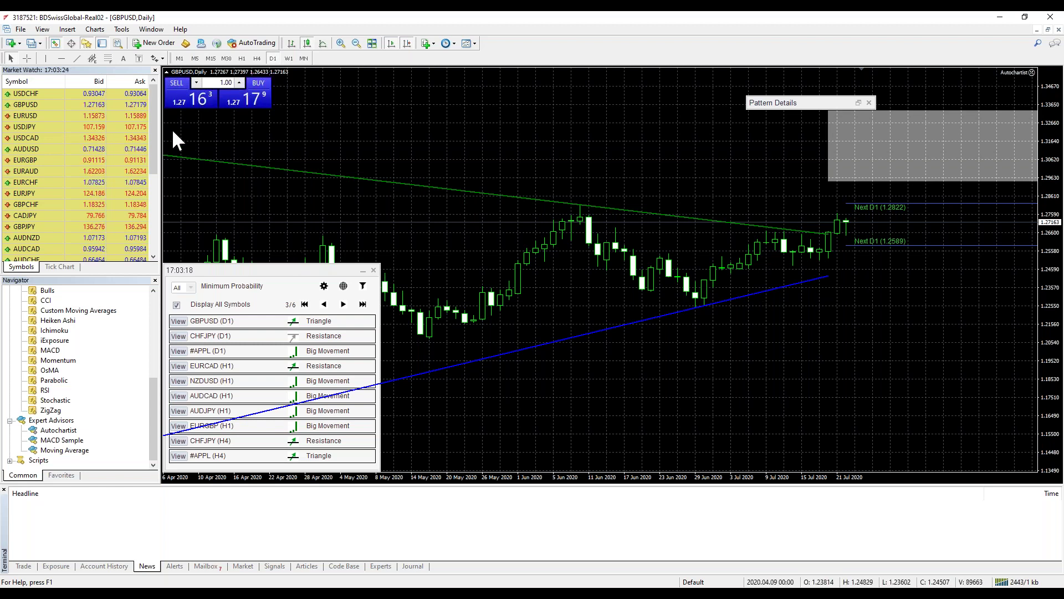
{"action": "left_click", "coordinate": [865, 299]}
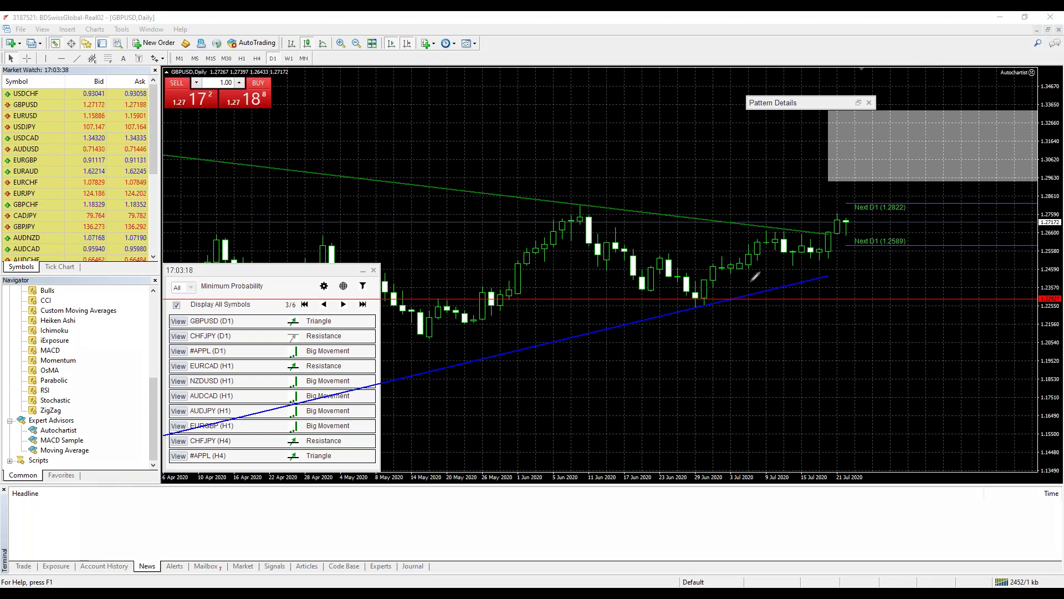
{"action": "mouse_move", "coordinate": [709, 289]}
{"action": "left_mouse_down"}
{"action": "mouse_move", "coordinate": [696, 317]}
{"action": "mouse_move", "coordinate": [708, 285]}
{"action": "left_mouse_up"}
{"action": "left_click_drag", "start_coordinate": [488, 285], "coordinate": [501, 283]}
{"action": "mouse_move", "coordinate": [417, 292]}
{"action": "left_mouse_down"}
{"action": "mouse_move", "coordinate": [388, 287]}
{"action": "mouse_move", "coordinate": [422, 293]}
{"action": "left_mouse_up"}
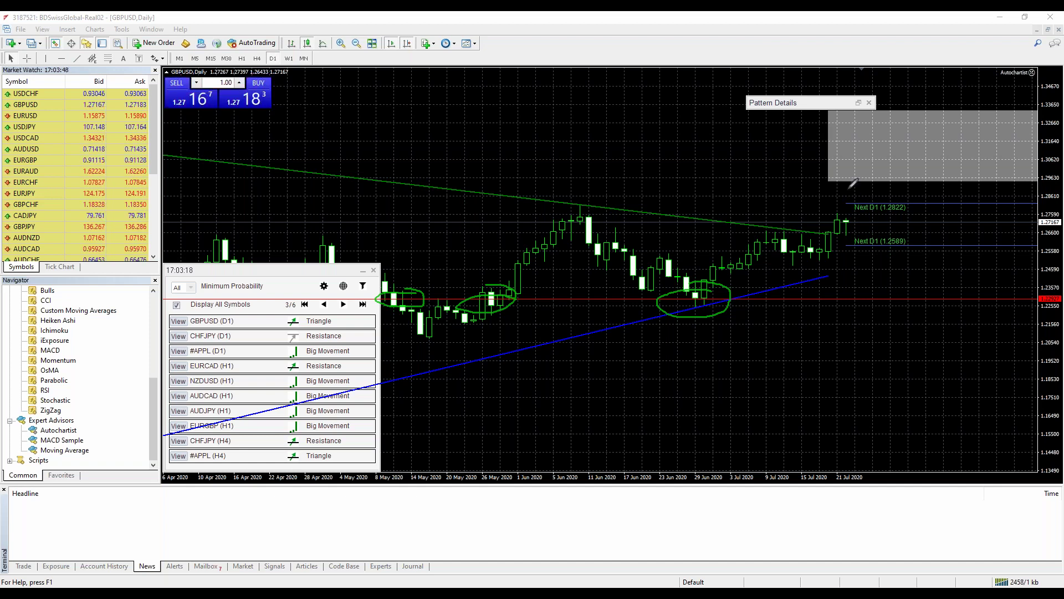
Mark the forecast area's lower edge and the same level above the June high in green, and bracket the drop toward Next D1 (1.2589)
{"action": "left_click_drag", "start_coordinate": [808, 181], "coordinate": [944, 179]}
{"action": "mouse_move", "coordinate": [554, 174]}
{"action": "left_mouse_down"}
{"action": "mouse_move", "coordinate": [566, 164]}
{"action": "mouse_move", "coordinate": [551, 171]}
{"action": "mouse_move", "coordinate": [662, 179]}
{"action": "left_mouse_up"}
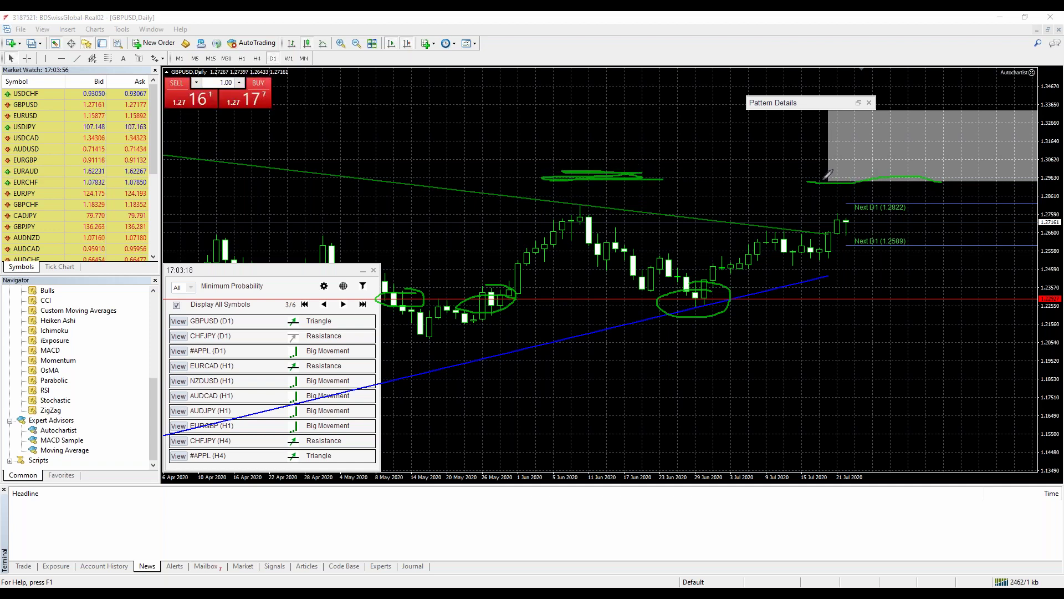
{"action": "left_click_drag", "start_coordinate": [783, 174], "coordinate": [924, 170]}
{"action": "left_click_drag", "start_coordinate": [929, 180], "coordinate": [941, 180]}
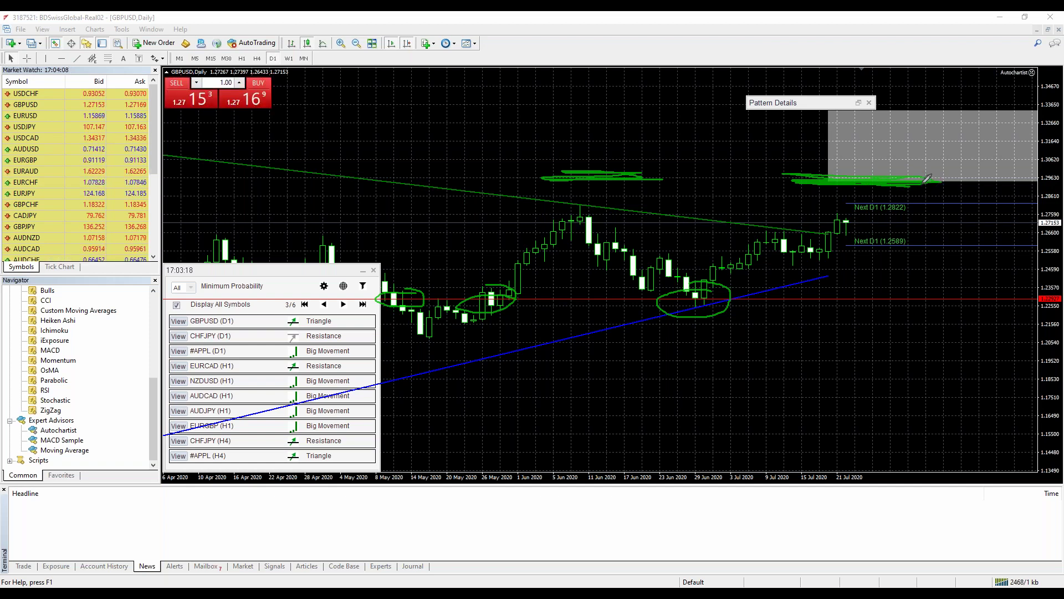
{"action": "mouse_move", "coordinate": [942, 181]}
{"action": "left_mouse_down"}
{"action": "mouse_move", "coordinate": [979, 213]}
{"action": "mouse_move", "coordinate": [980, 235]}
{"action": "mouse_move", "coordinate": [946, 241]}
{"action": "left_mouse_up"}
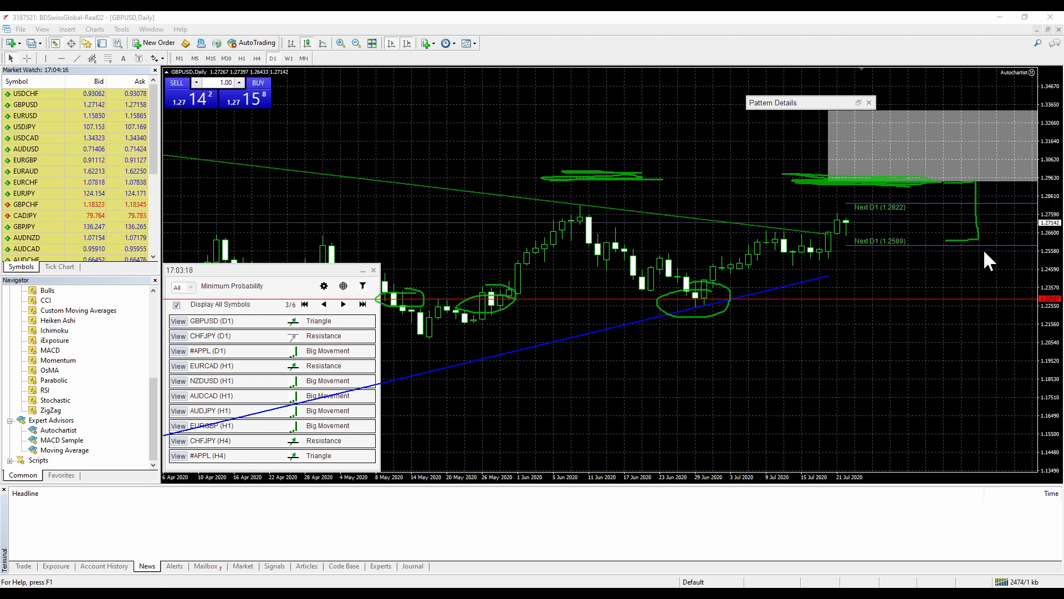
Clear the drawn annotations and draw a green bracket from GBPUSD's current price down to the horizontal line
{"action": "key", "text": "e"}
{"action": "mouse_move", "coordinate": [859, 219]}
{"action": "left_mouse_down"}
{"action": "mouse_move", "coordinate": [890, 224]}
{"action": "mouse_move", "coordinate": [893, 299]}
{"action": "mouse_move", "coordinate": [878, 298]}
{"action": "left_mouse_up"}
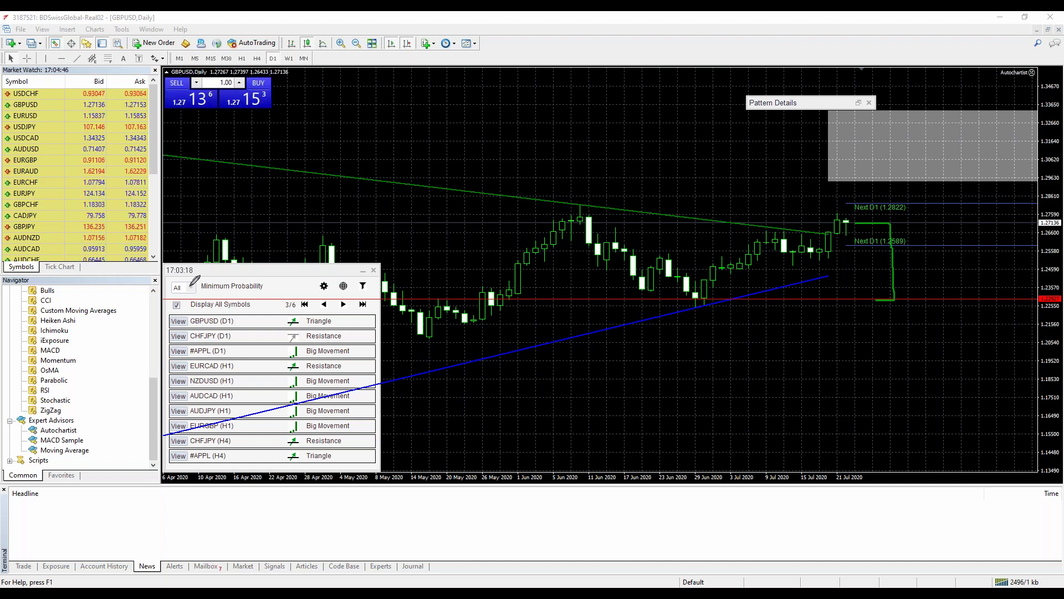
{"action": "mouse_move", "coordinate": [194, 275]}
{"action": "left_mouse_down"}
{"action": "mouse_move", "coordinate": [170, 281]}
{"action": "mouse_move", "coordinate": [191, 296]}
{"action": "mouse_move", "coordinate": [194, 276]}
{"action": "left_mouse_up"}
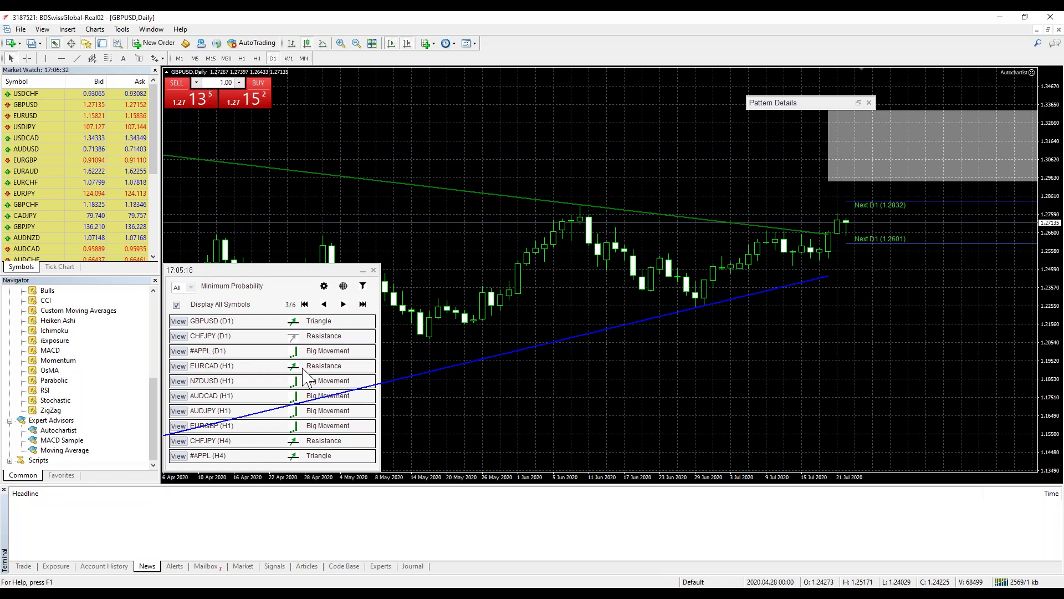
Display the NZDUSD (H1) big movement, compress its price scale, and outline the movement's rectangle in green
{"action": "left_click", "coordinate": [178, 381]}
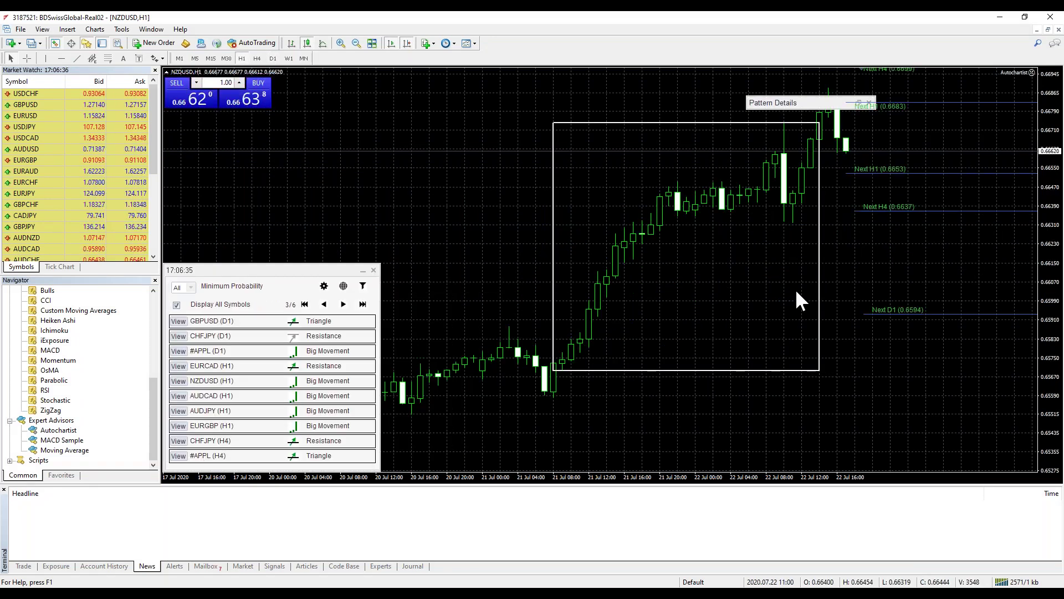
{"action": "left_click_drag", "start_coordinate": [1056, 285], "coordinate": [1054, 319]}
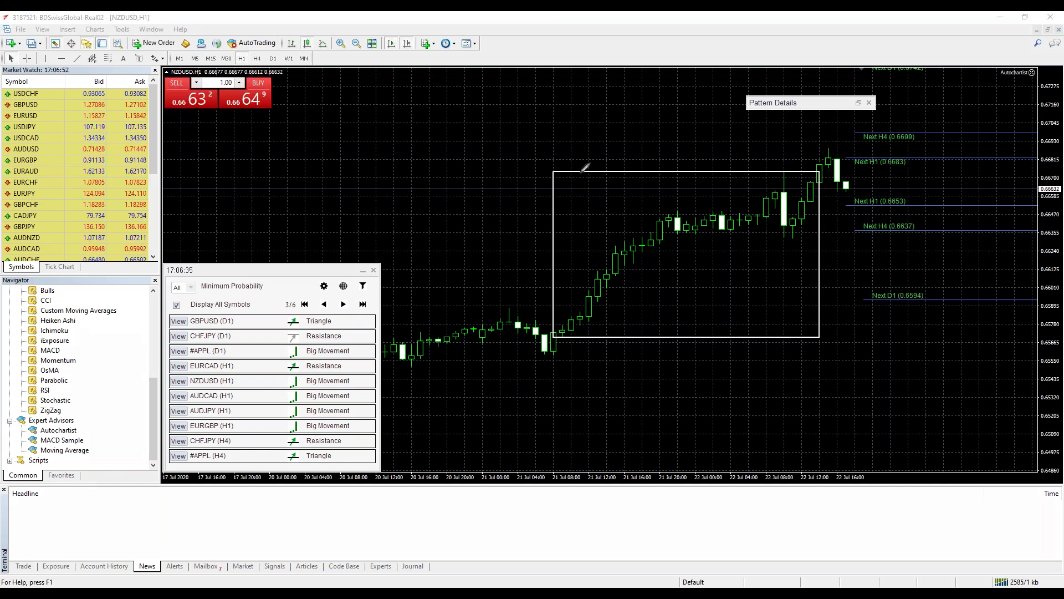
{"action": "mouse_move", "coordinate": [605, 173]}
{"action": "left_mouse_down"}
{"action": "mouse_move", "coordinate": [549, 173]}
{"action": "mouse_move", "coordinate": [557, 341]}
{"action": "mouse_move", "coordinate": [819, 355]}
{"action": "mouse_move", "coordinate": [832, 173]}
{"action": "mouse_move", "coordinate": [579, 170]}
{"action": "left_mouse_up"}
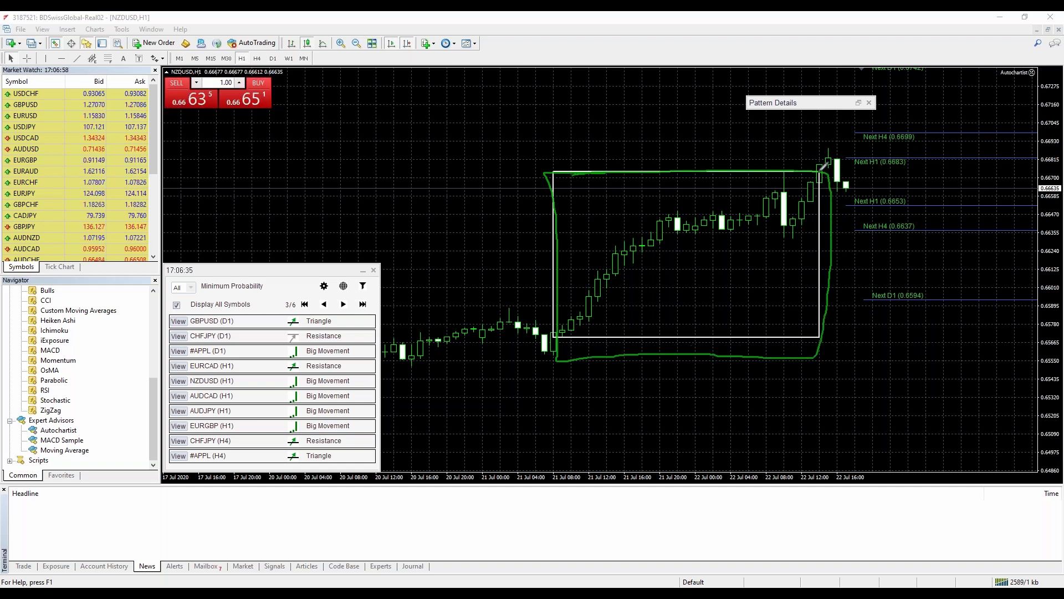
{"action": "mouse_move", "coordinate": [831, 163]}
{"action": "left_mouse_down"}
{"action": "mouse_move", "coordinate": [834, 354]}
{"action": "mouse_move", "coordinate": [815, 354]}
{"action": "left_mouse_up"}
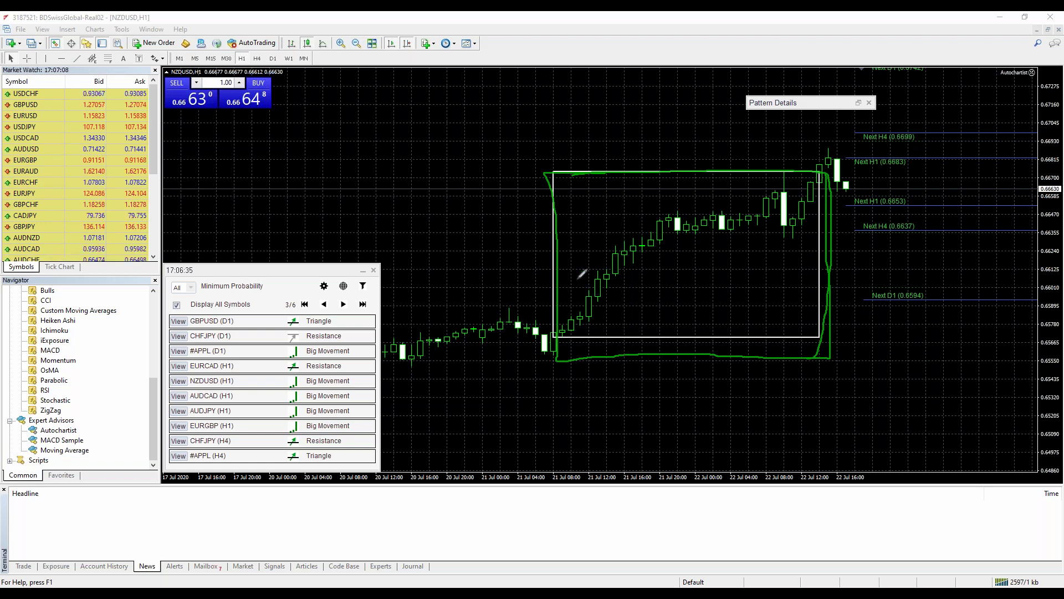
Sketch axes with a green bell curve in the chart's empty area, draw its central bar, and label the vertical axis
{"action": "mouse_move", "coordinate": [209, 125]}
{"action": "left_mouse_down"}
{"action": "mouse_move", "coordinate": [210, 226]}
{"action": "mouse_move", "coordinate": [451, 232]}
{"action": "left_mouse_up"}
{"action": "mouse_move", "coordinate": [210, 211]}
{"action": "left_mouse_down"}
{"action": "mouse_move", "coordinate": [279, 175]}
{"action": "mouse_move", "coordinate": [308, 139]}
{"action": "mouse_move", "coordinate": [379, 190]}
{"action": "mouse_move", "coordinate": [465, 210]}
{"action": "left_mouse_up"}
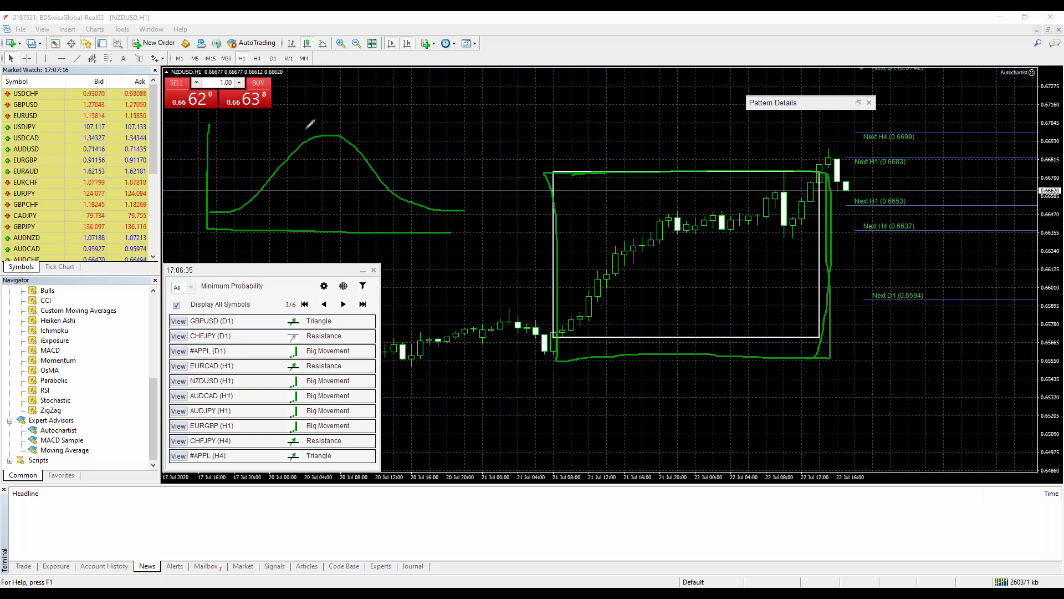
{"action": "left_click_drag", "start_coordinate": [329, 159], "coordinate": [326, 236]}
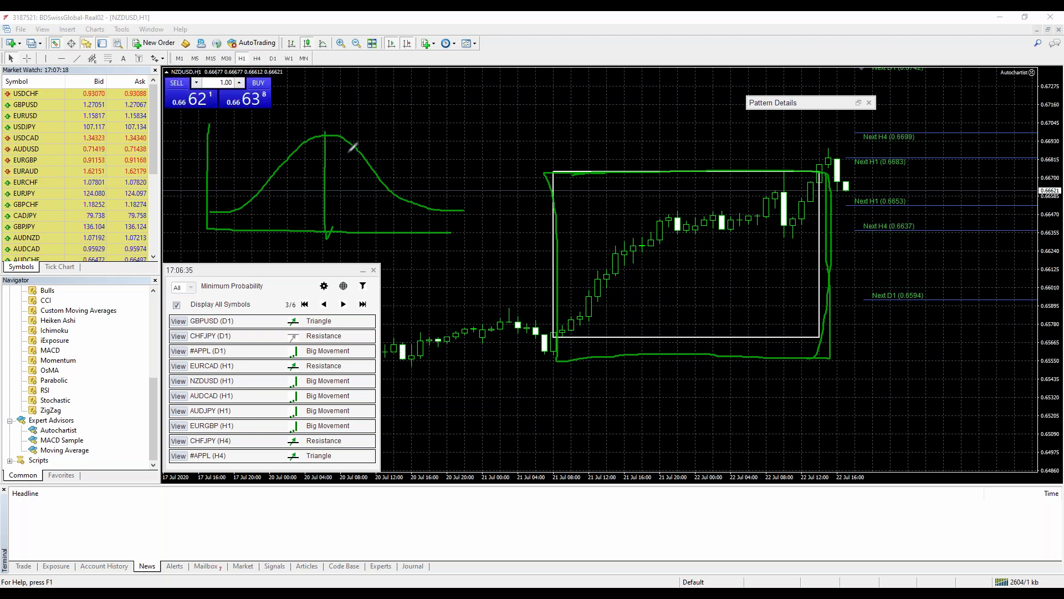
{"action": "left_click_drag", "start_coordinate": [334, 133], "coordinate": [332, 234]}
{"action": "mouse_move", "coordinate": [188, 135]}
{"action": "left_mouse_down"}
{"action": "mouse_move", "coordinate": [209, 140]}
{"action": "mouse_move", "coordinate": [174, 149]}
{"action": "mouse_move", "coordinate": [192, 150]}
{"action": "left_mouse_up"}
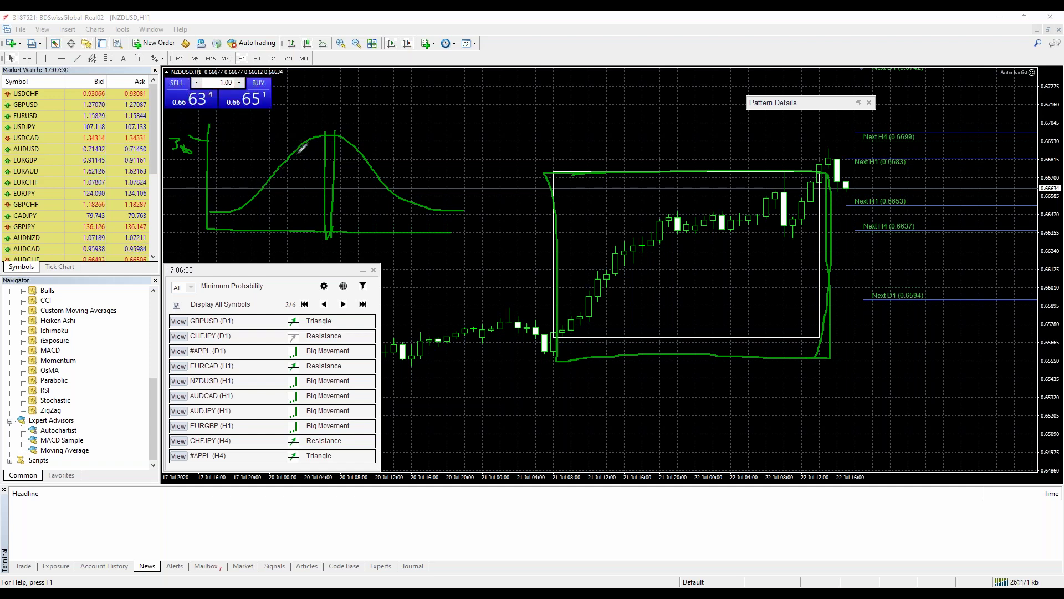
Draw vertical bars under the bell curve on both sides of its peak, and circle the right tail in red
{"action": "mouse_move", "coordinate": [299, 148]}
{"action": "left_mouse_down"}
{"action": "mouse_move", "coordinate": [299, 244]}
{"action": "mouse_move", "coordinate": [317, 150]}
{"action": "mouse_move", "coordinate": [316, 229]}
{"action": "left_mouse_up"}
{"action": "mouse_move", "coordinate": [349, 153]}
{"action": "left_mouse_down"}
{"action": "mouse_move", "coordinate": [348, 231]}
{"action": "mouse_move", "coordinate": [358, 239]}
{"action": "left_mouse_up"}
{"action": "mouse_move", "coordinate": [384, 191]}
{"action": "left_mouse_down"}
{"action": "mouse_move", "coordinate": [384, 229]}
{"action": "mouse_move", "coordinate": [444, 236]}
{"action": "left_mouse_up"}
{"action": "left_click_drag", "start_coordinate": [293, 158], "coordinate": [292, 232]}
{"action": "mouse_move", "coordinate": [291, 162]}
{"action": "left_mouse_down"}
{"action": "mouse_move", "coordinate": [279, 221]}
{"action": "mouse_move", "coordinate": [262, 229]}
{"action": "left_mouse_up"}
{"action": "left_click_drag", "start_coordinate": [255, 192], "coordinate": [255, 229]}
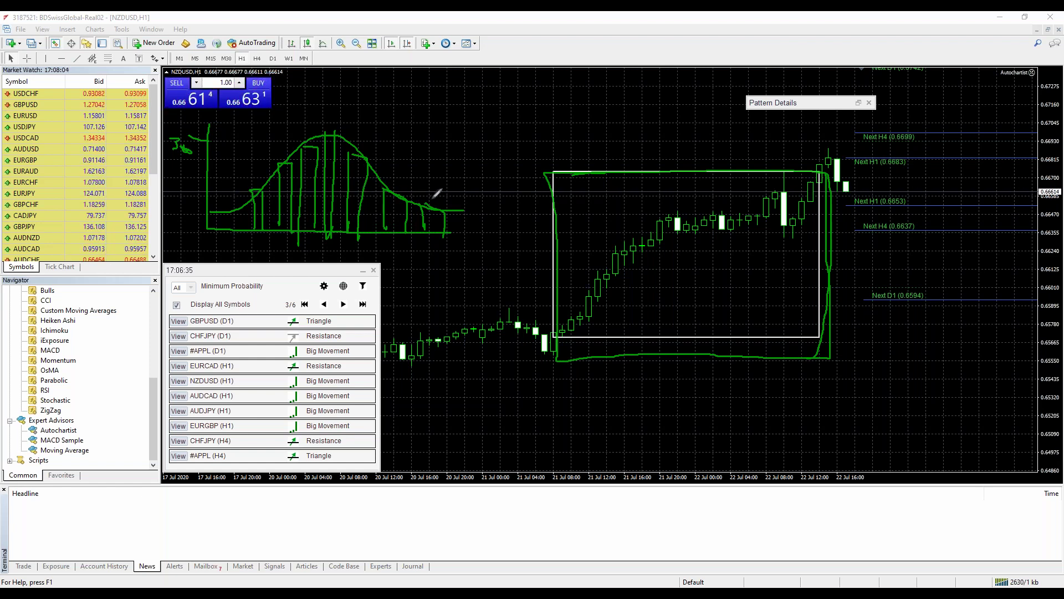
{"action": "mouse_move", "coordinate": [447, 206]}
{"action": "left_mouse_down"}
{"action": "mouse_move", "coordinate": [436, 202]}
{"action": "mouse_move", "coordinate": [427, 243]}
{"action": "mouse_move", "coordinate": [458, 207]}
{"action": "mouse_move", "coordinate": [446, 200]}
{"action": "left_mouse_up"}
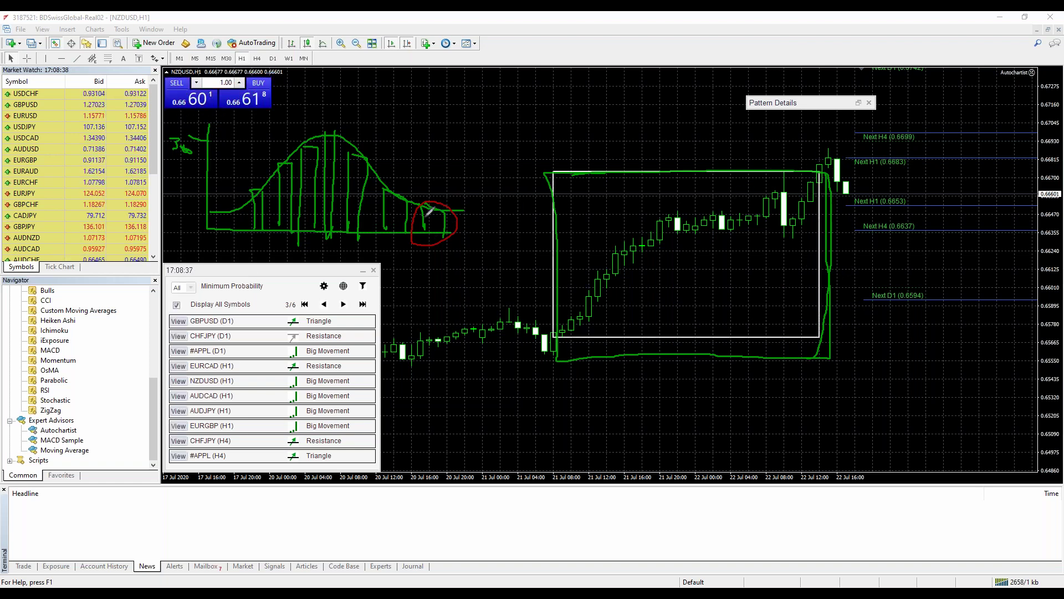
Trace NZDUSD's rise in red with a downward arrow past Next H4 (0.6637), and add red bars beyond the bell curve's right tail
{"action": "mouse_move", "coordinate": [554, 337]}
{"action": "left_mouse_down"}
{"action": "mouse_move", "coordinate": [701, 220]}
{"action": "mouse_move", "coordinate": [815, 168]}
{"action": "left_mouse_up"}
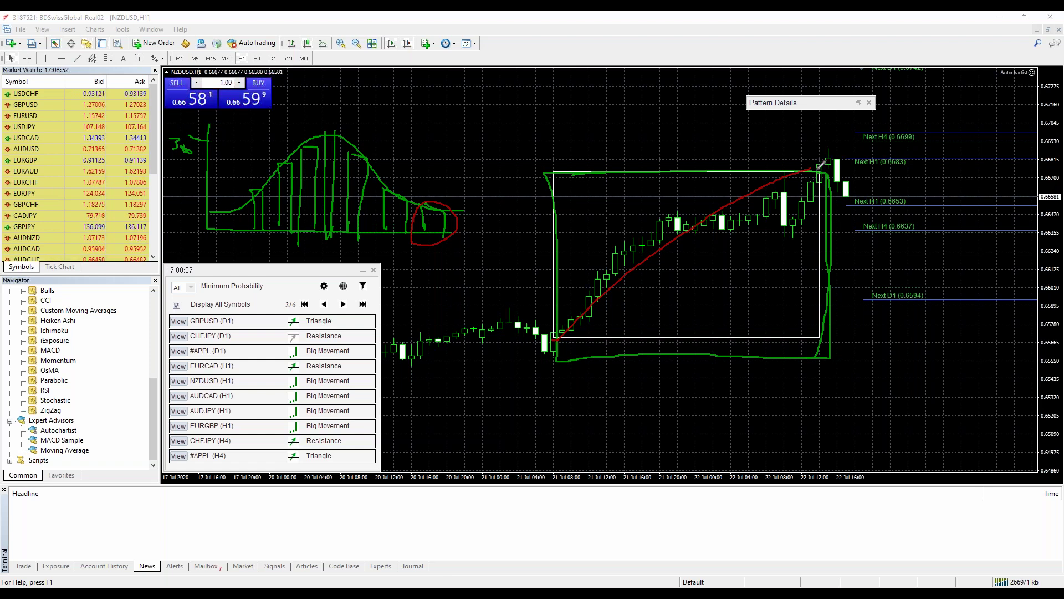
{"action": "left_click_drag", "start_coordinate": [812, 167], "coordinate": [858, 198]}
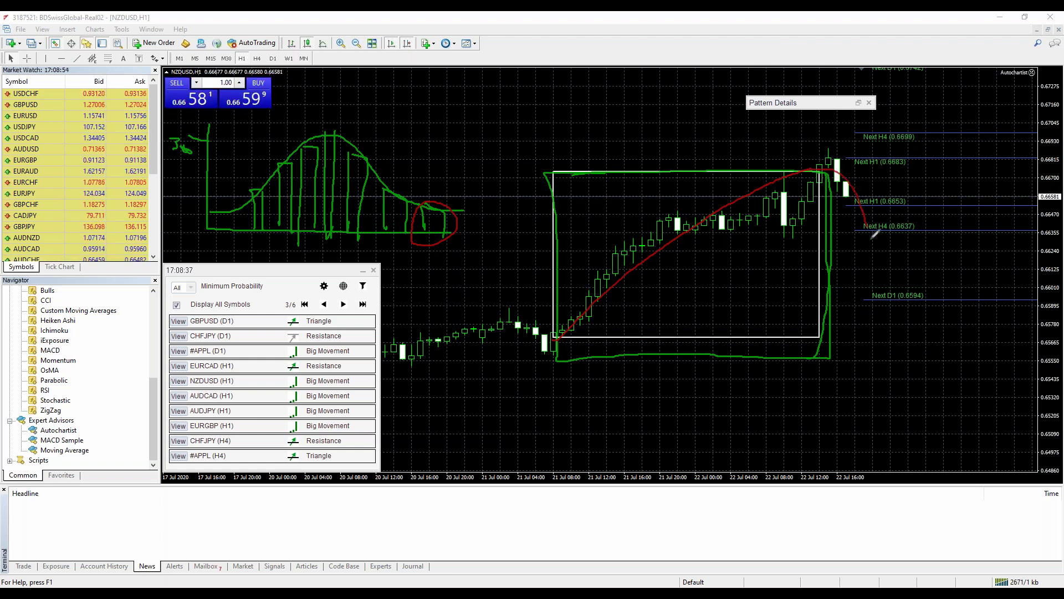
{"action": "mouse_move", "coordinate": [855, 236]}
{"action": "left_mouse_down"}
{"action": "mouse_move", "coordinate": [870, 250]}
{"action": "mouse_move", "coordinate": [889, 220]}
{"action": "left_mouse_up"}
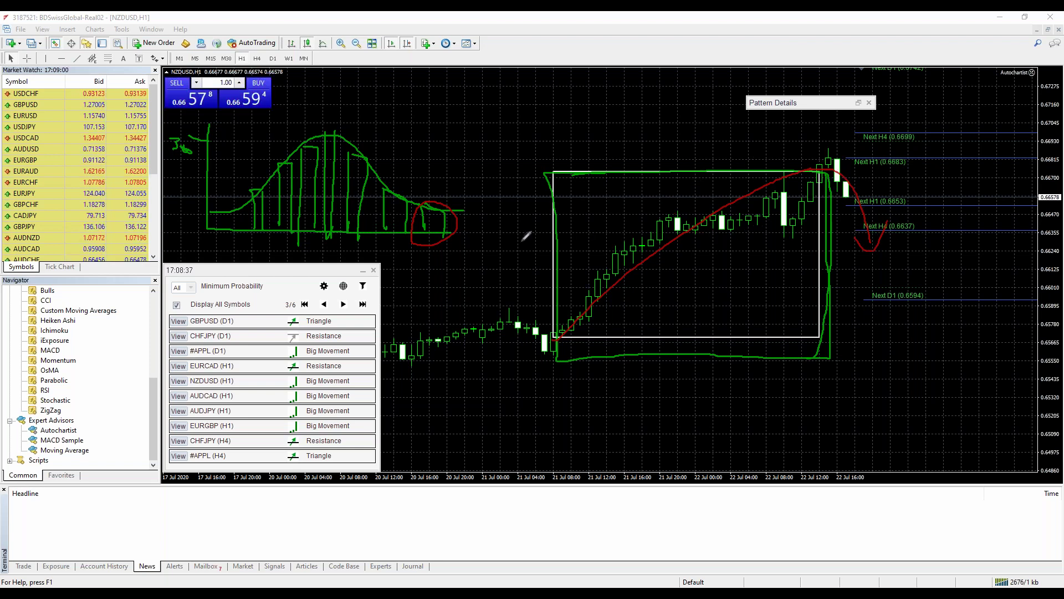
{"action": "mouse_move", "coordinate": [469, 211]}
{"action": "left_mouse_down"}
{"action": "mouse_move", "coordinate": [469, 230]}
{"action": "mouse_move", "coordinate": [515, 208]}
{"action": "mouse_move", "coordinate": [531, 236]}
{"action": "left_mouse_up"}
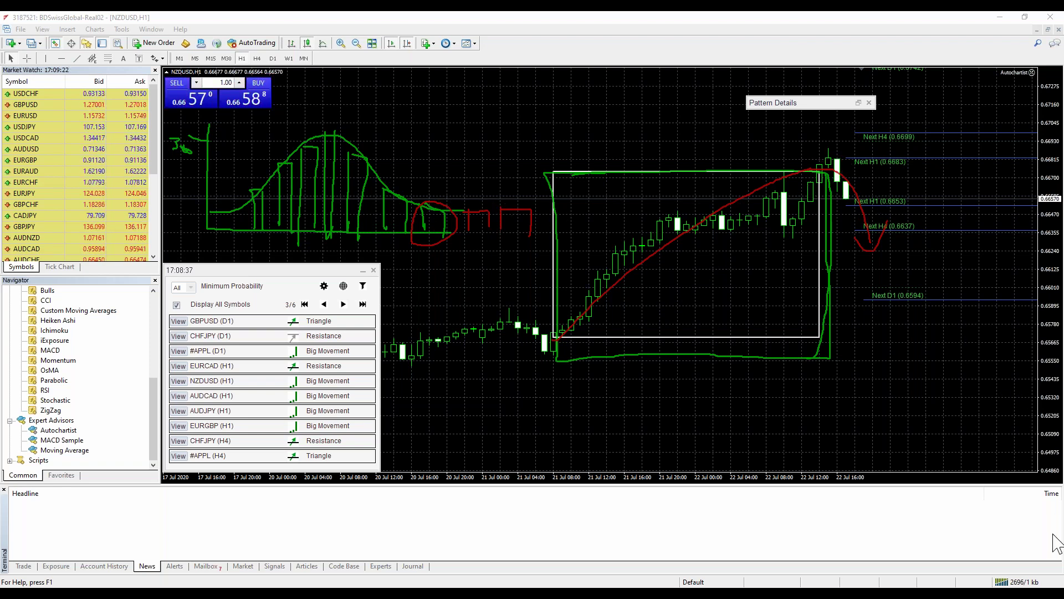
Clear the chart annotations, then mark the big-movement rectangle's upper-right corner and the latest pullback toward Next H1 (0.6653) in red
{"action": "key", "text": "e"}
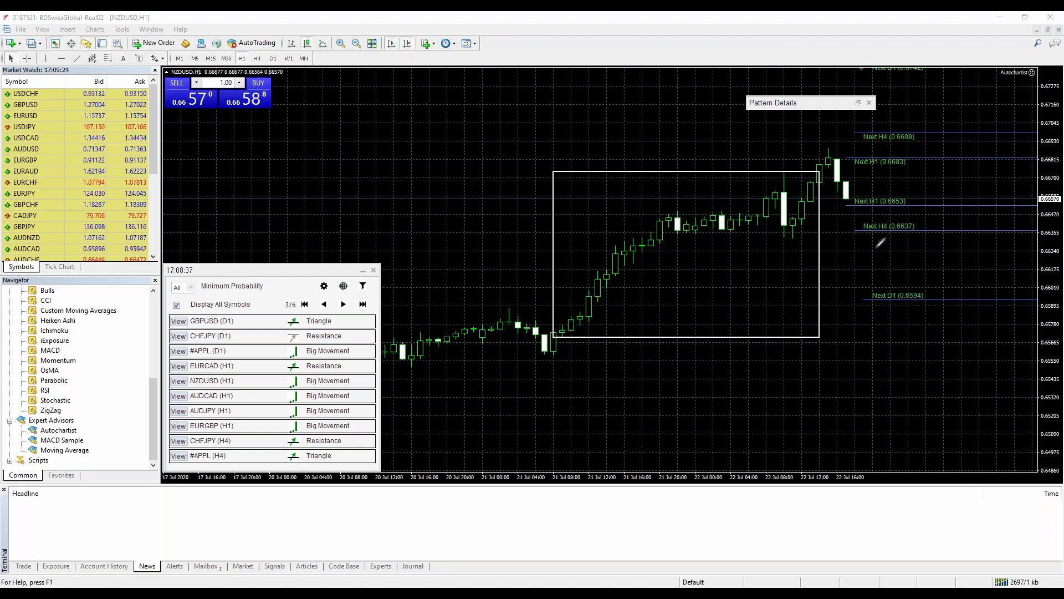
{"action": "mouse_move", "coordinate": [814, 175]}
{"action": "left_mouse_down"}
{"action": "mouse_move", "coordinate": [820, 160]}
{"action": "mouse_move", "coordinate": [821, 222]}
{"action": "left_mouse_up"}
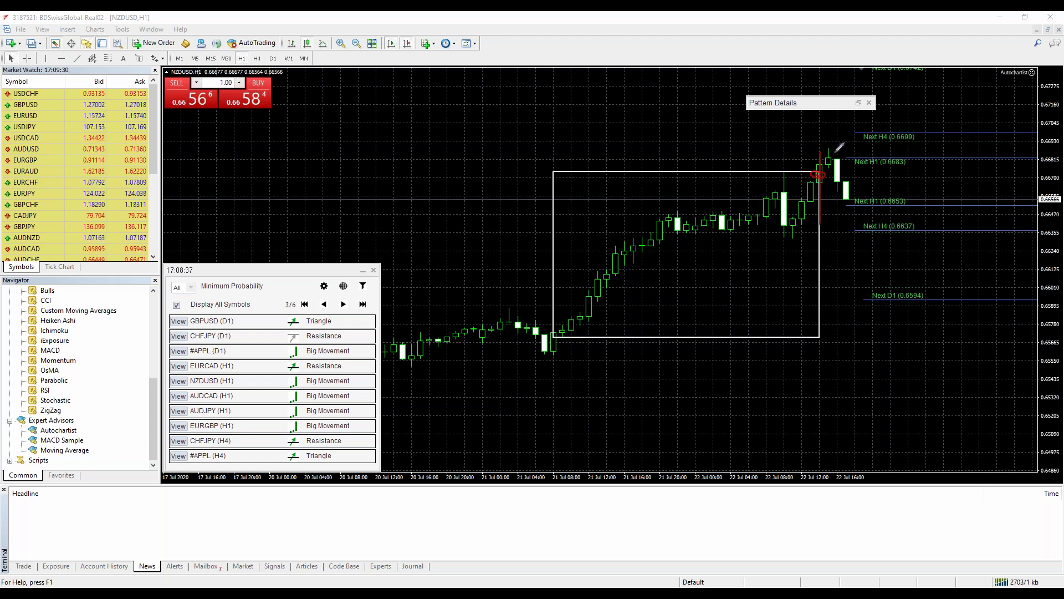
{"action": "mouse_move", "coordinate": [838, 149]}
{"action": "left_mouse_down"}
{"action": "mouse_move", "coordinate": [823, 156]}
{"action": "mouse_move", "coordinate": [830, 168]}
{"action": "mouse_move", "coordinate": [837, 157]}
{"action": "mouse_move", "coordinate": [859, 200]}
{"action": "left_mouse_up"}
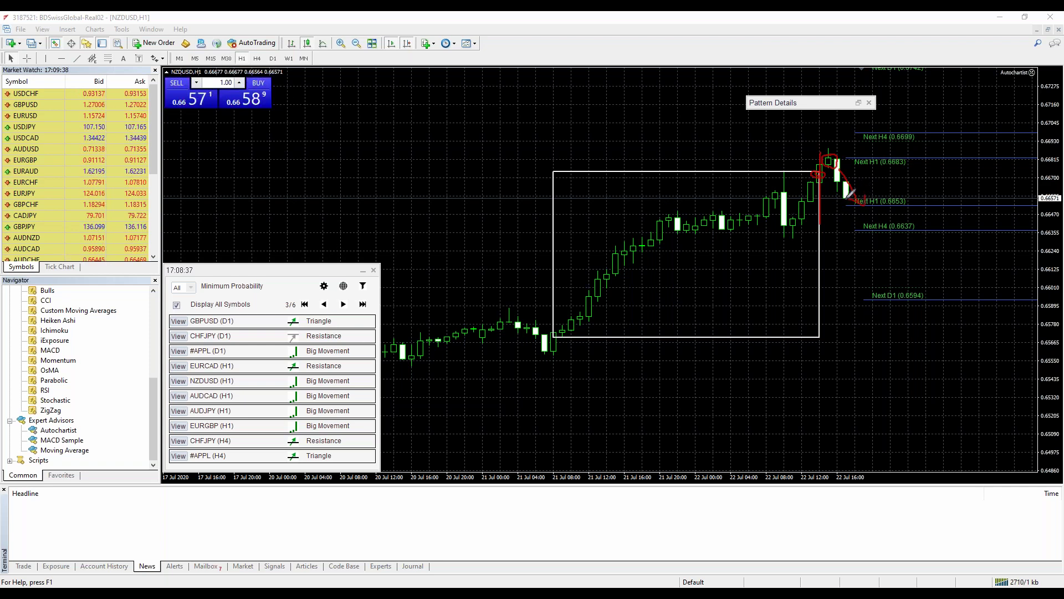
Draw a red arrow rising past Next H4 (0.6699), and trace the rectangle's uptrend ending in a downward arrow at Next H4 (0.6637)
{"action": "mouse_move", "coordinate": [887, 195]}
{"action": "left_mouse_down"}
{"action": "mouse_move", "coordinate": [1008, 75]}
{"action": "mouse_move", "coordinate": [1002, 130]}
{"action": "left_mouse_up"}
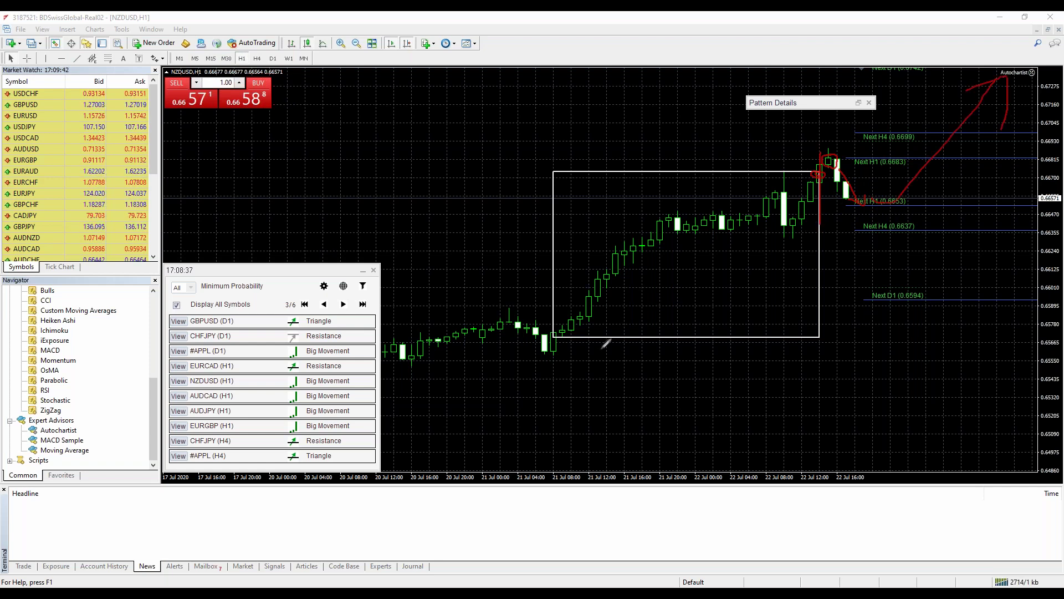
{"action": "left_click_drag", "start_coordinate": [572, 344], "coordinate": [825, 184]}
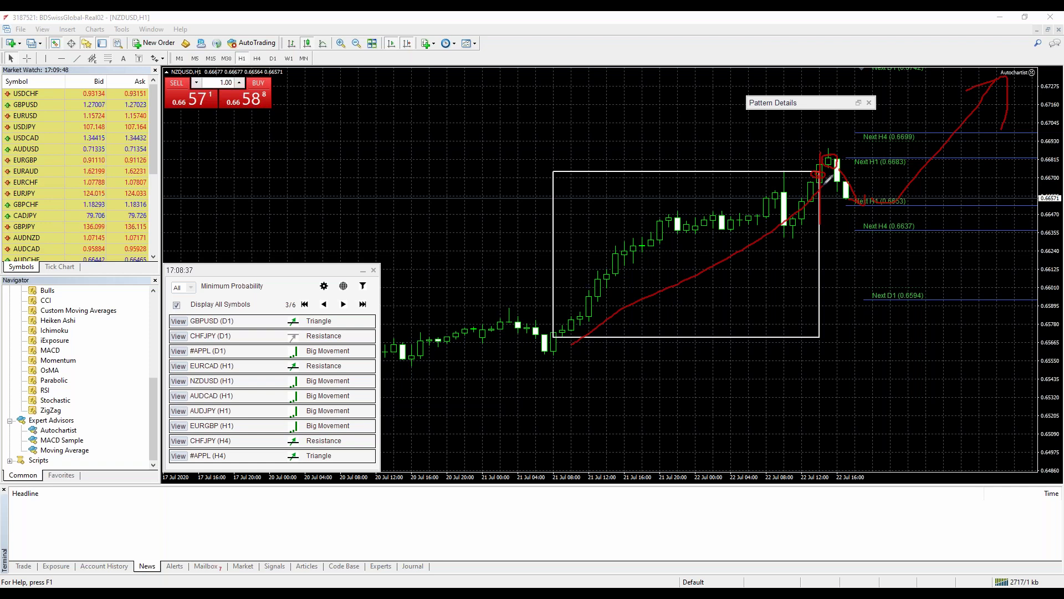
{"action": "left_click_drag", "start_coordinate": [830, 177], "coordinate": [847, 232]}
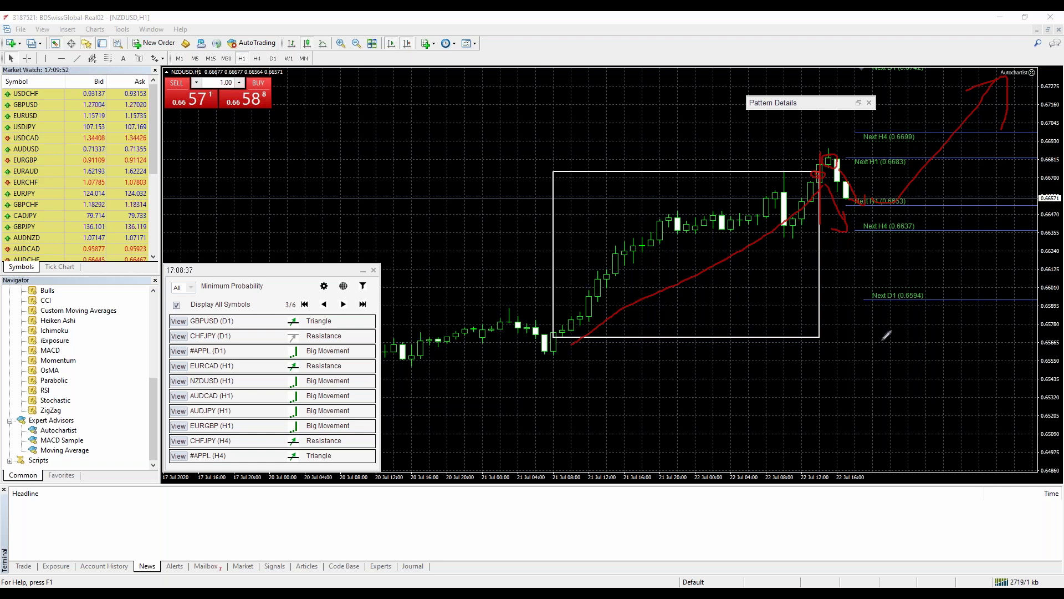